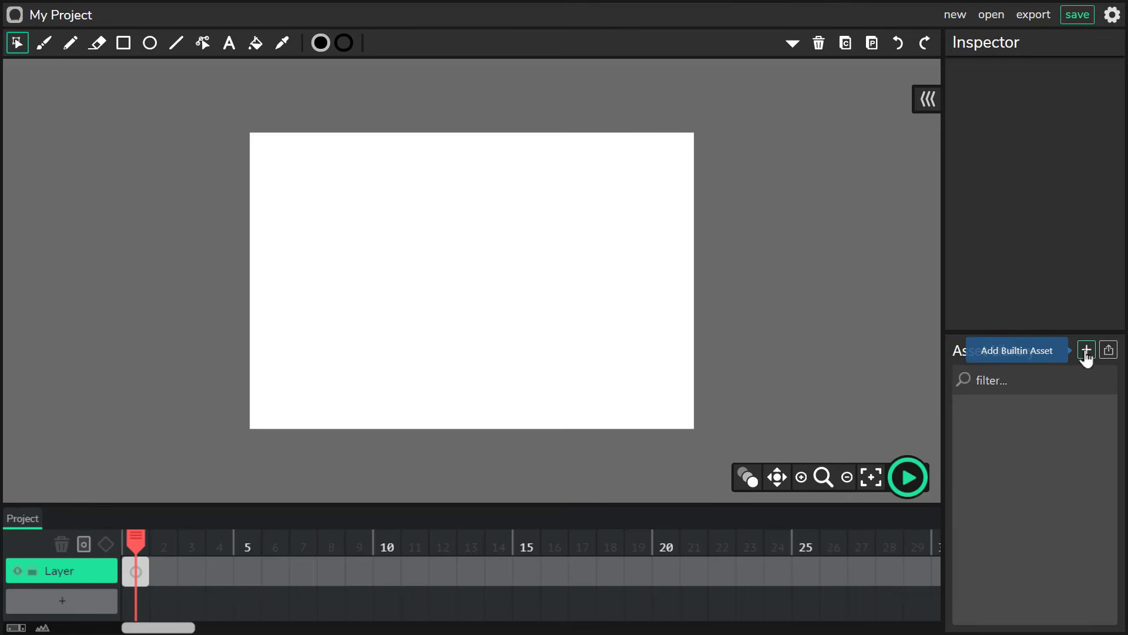
# Import the pot, plant and flower images from the cactus folder into the asset library.
pyautogui.click(1109, 352)
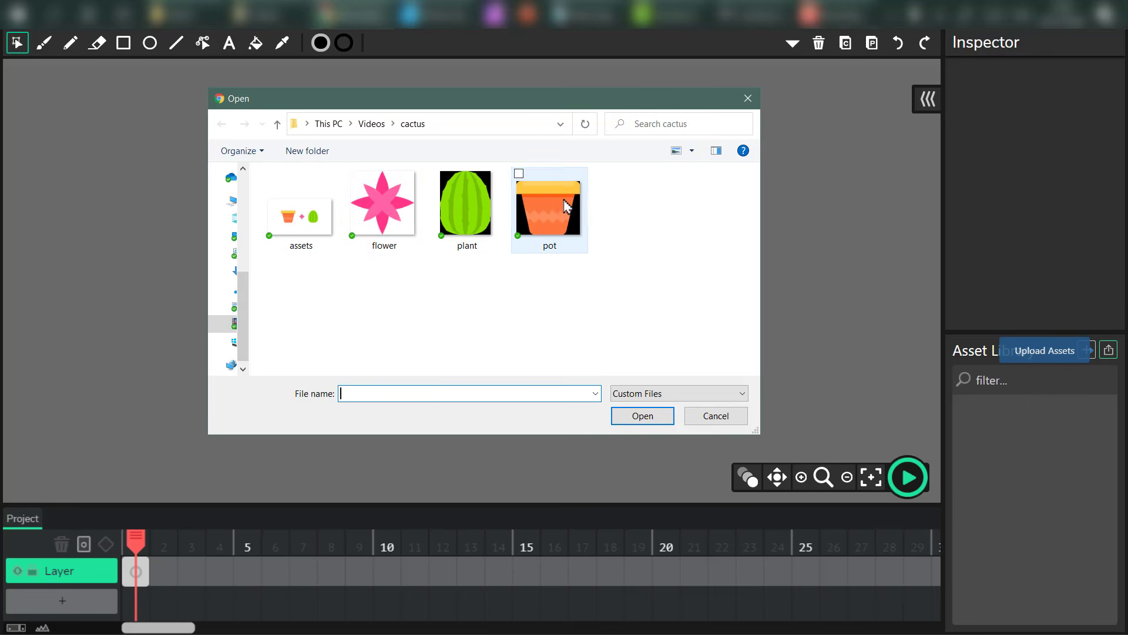
pyautogui.doubleClick(546, 208)
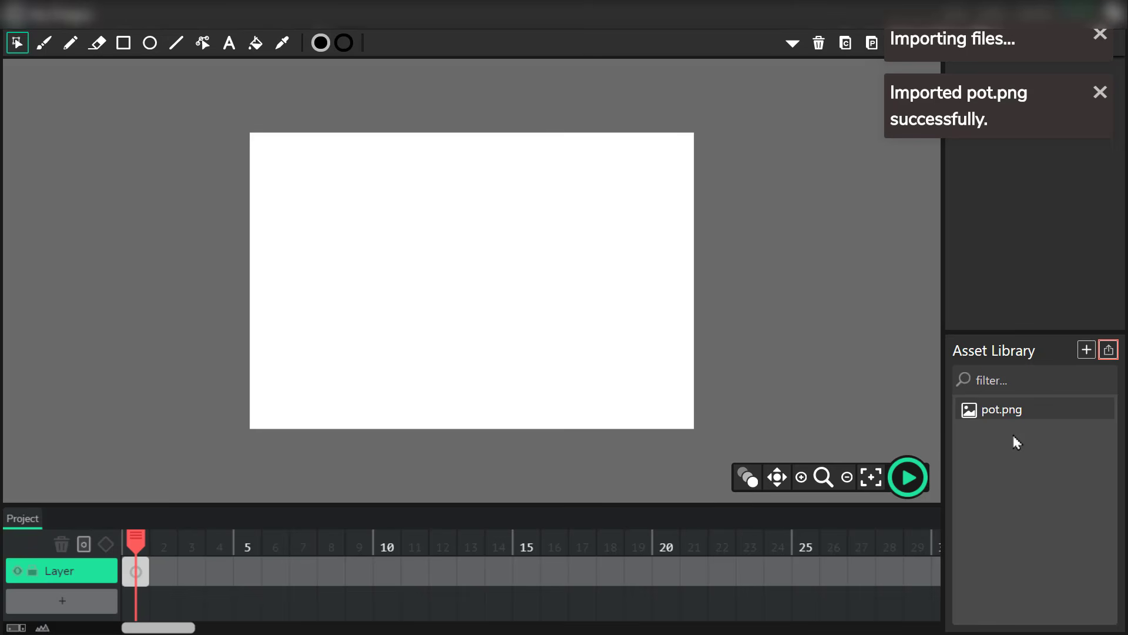
pyautogui.click(1109, 350)
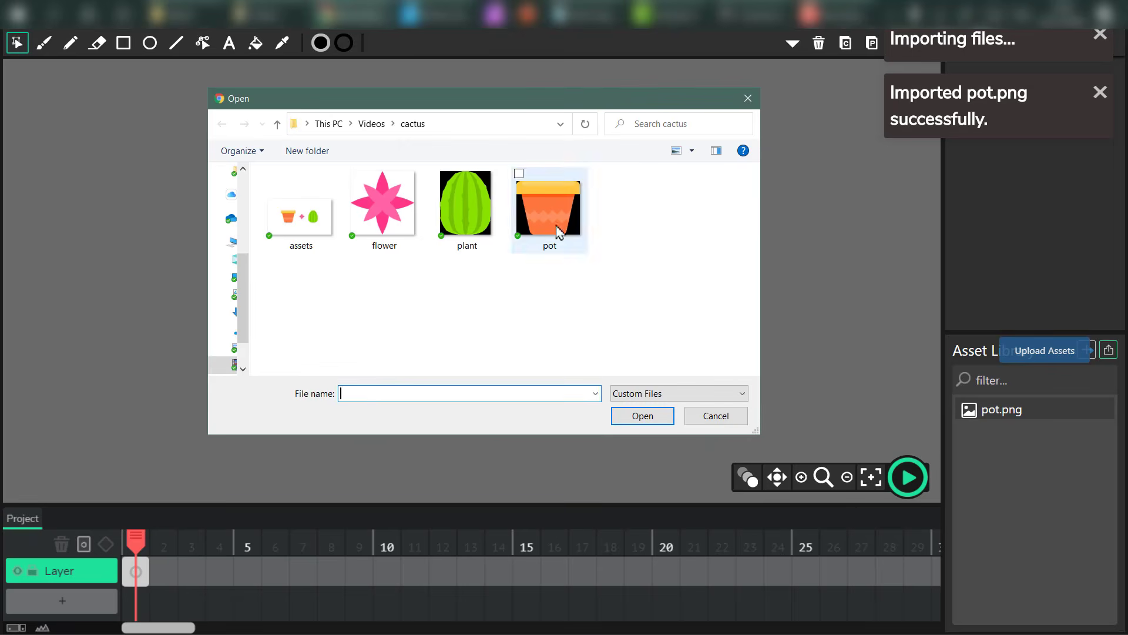
pyautogui.doubleClick(481, 210)
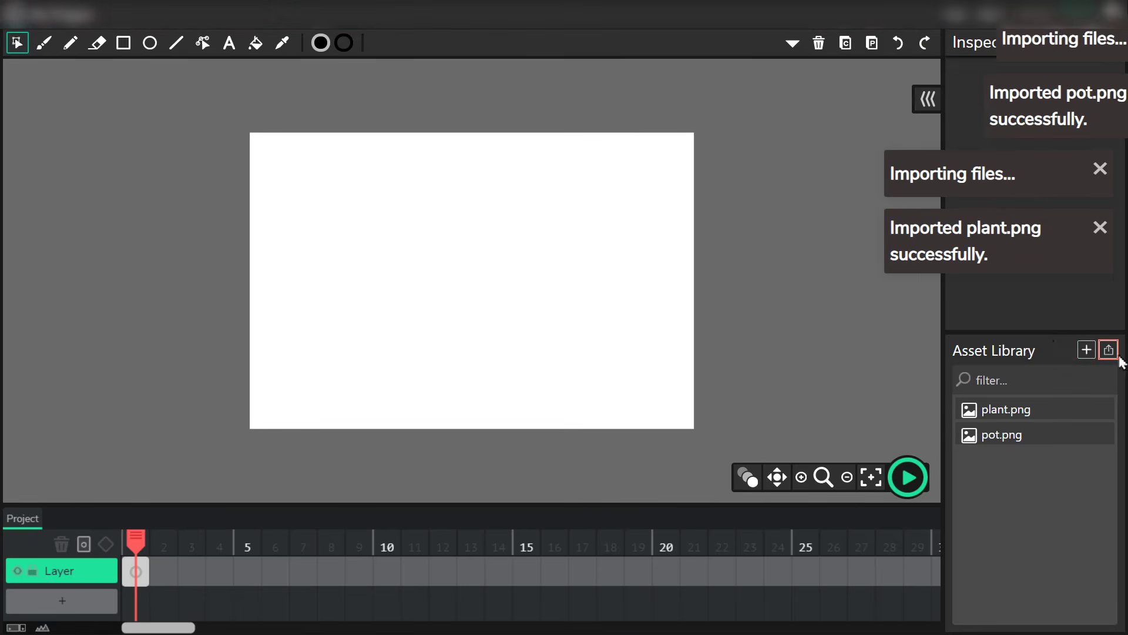
pyautogui.click(1103, 355)
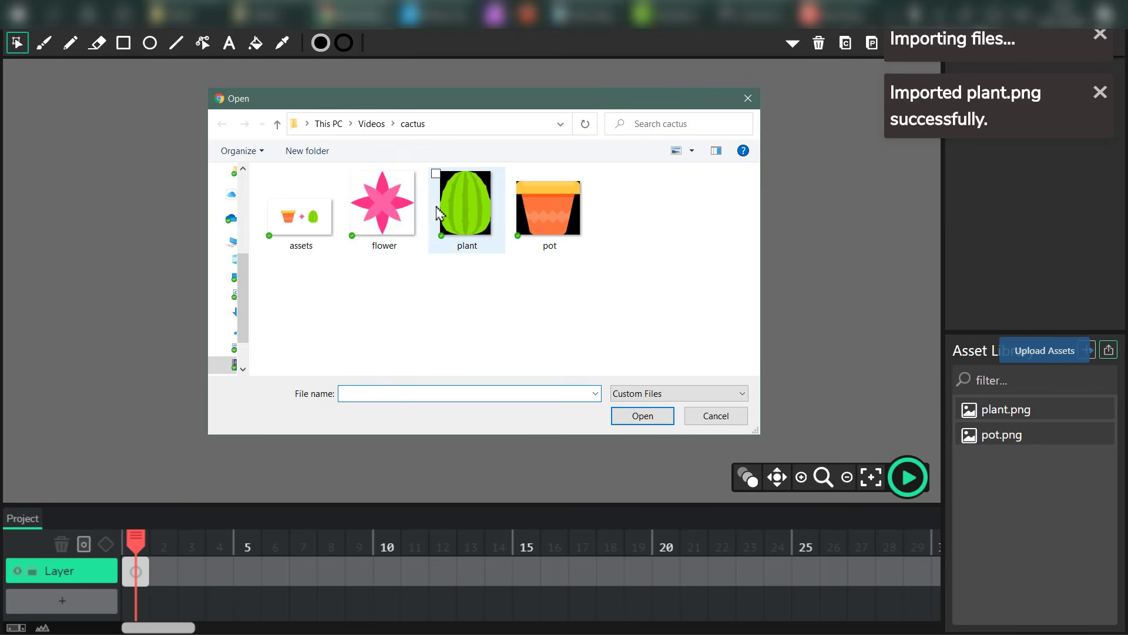
pyautogui.doubleClick(409, 211)
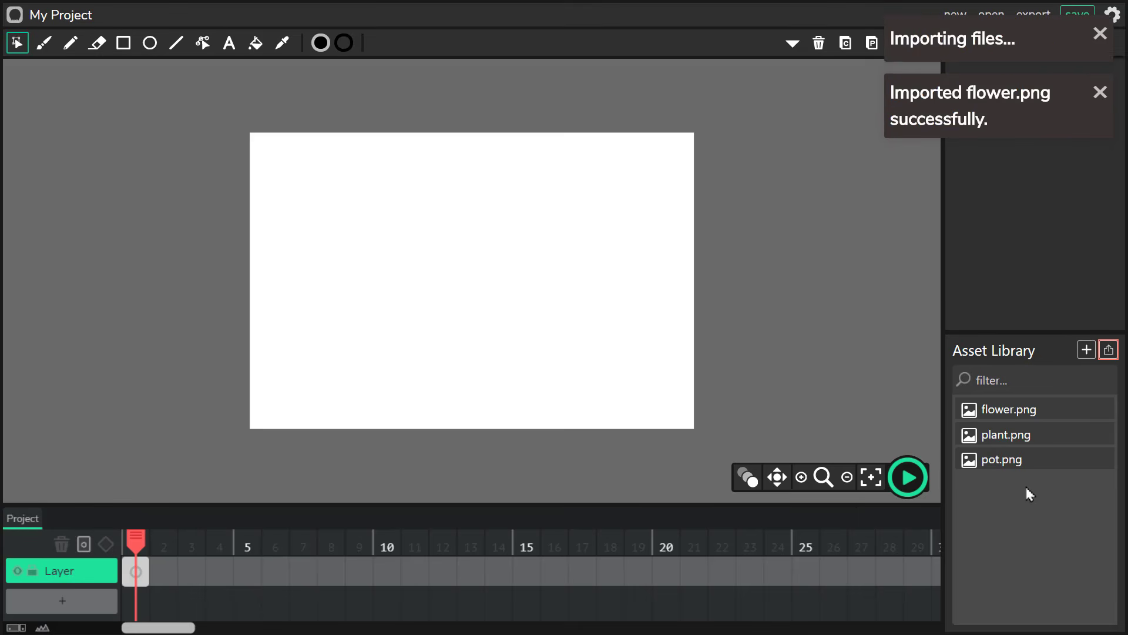
# Place pot.png on the canvas and rename its layer "pot".
pyautogui.moveTo(1008, 463); pyautogui.dragTo(496, 319)
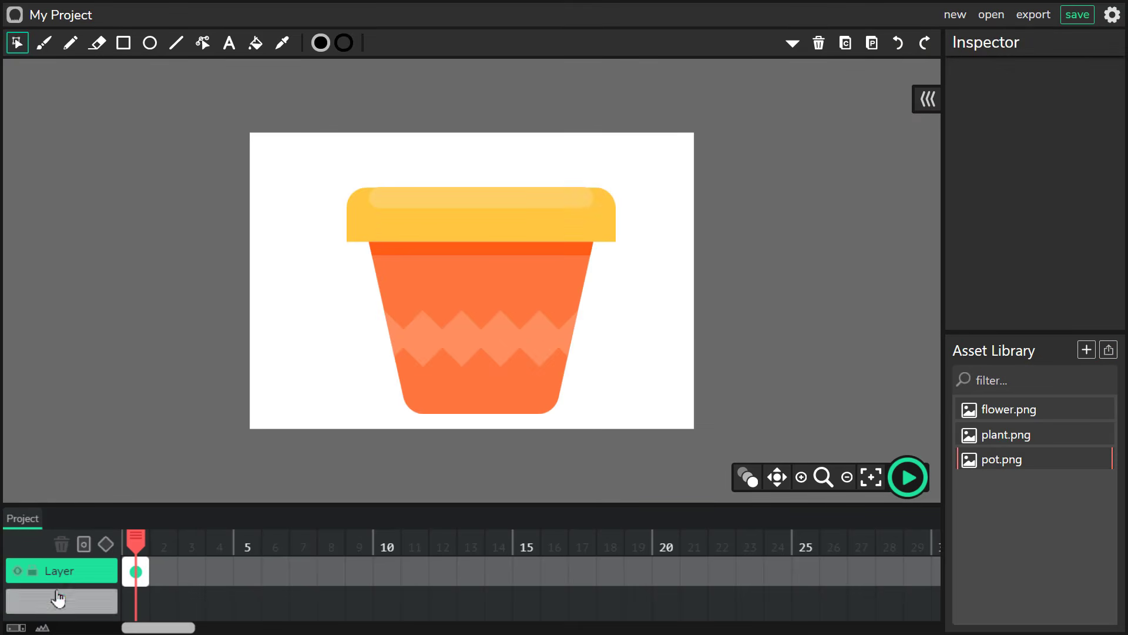
pyautogui.click(55, 572)
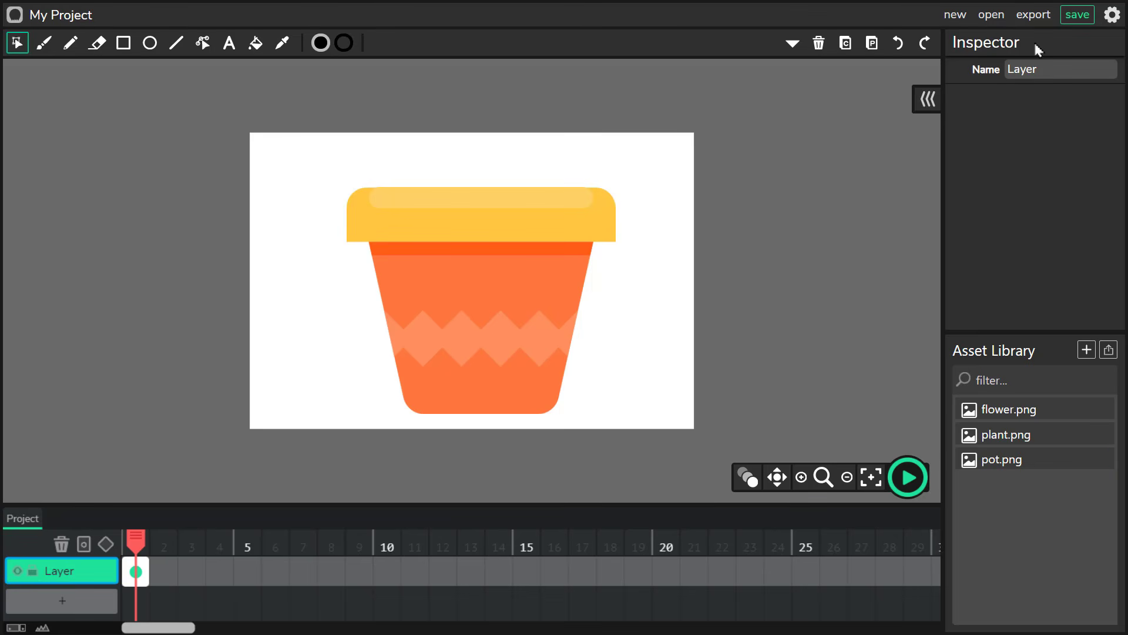
pyautogui.click(1062, 71)
pyautogui.write('pot')
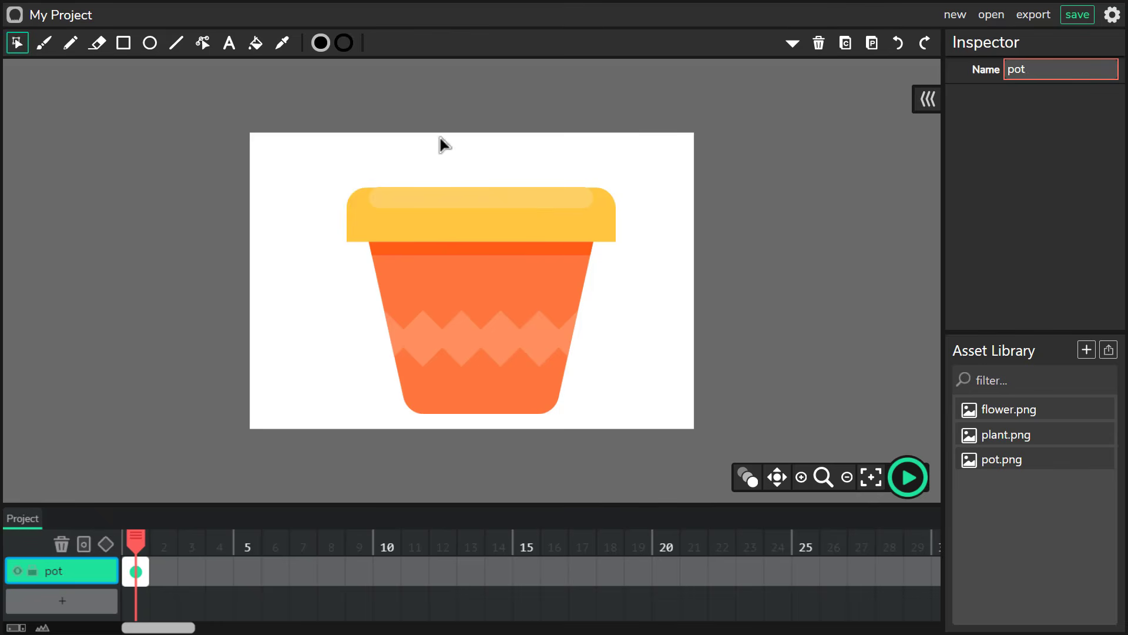
pyautogui.click(686, 144)
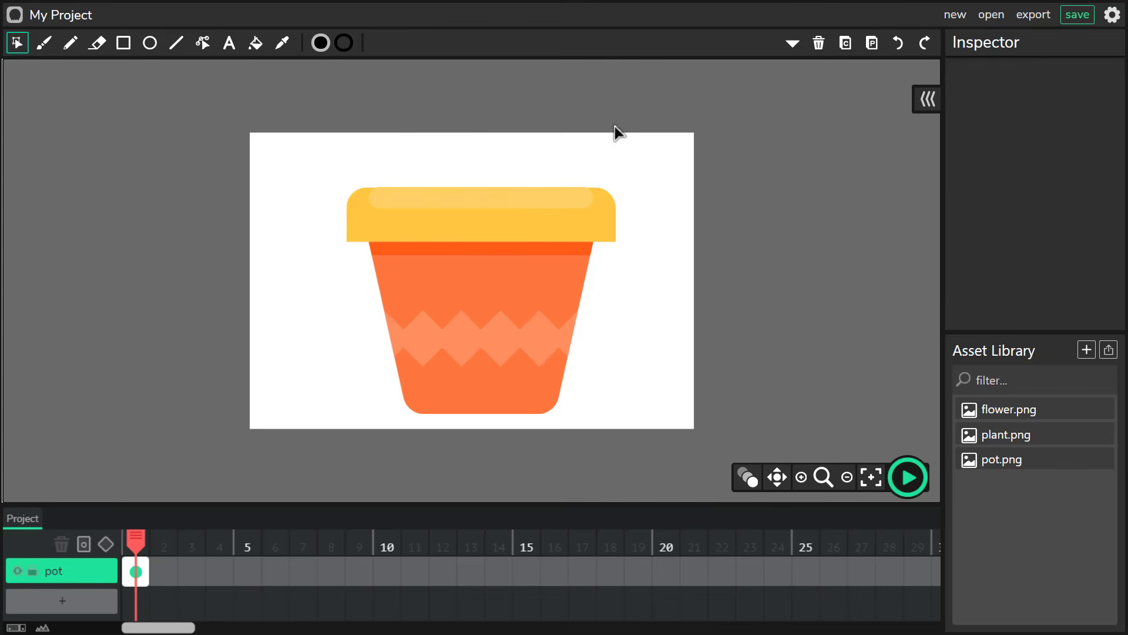
# Set the project's background to the palest green swatch and its size to 800 x 800 px.
pyautogui.click(459, 220)
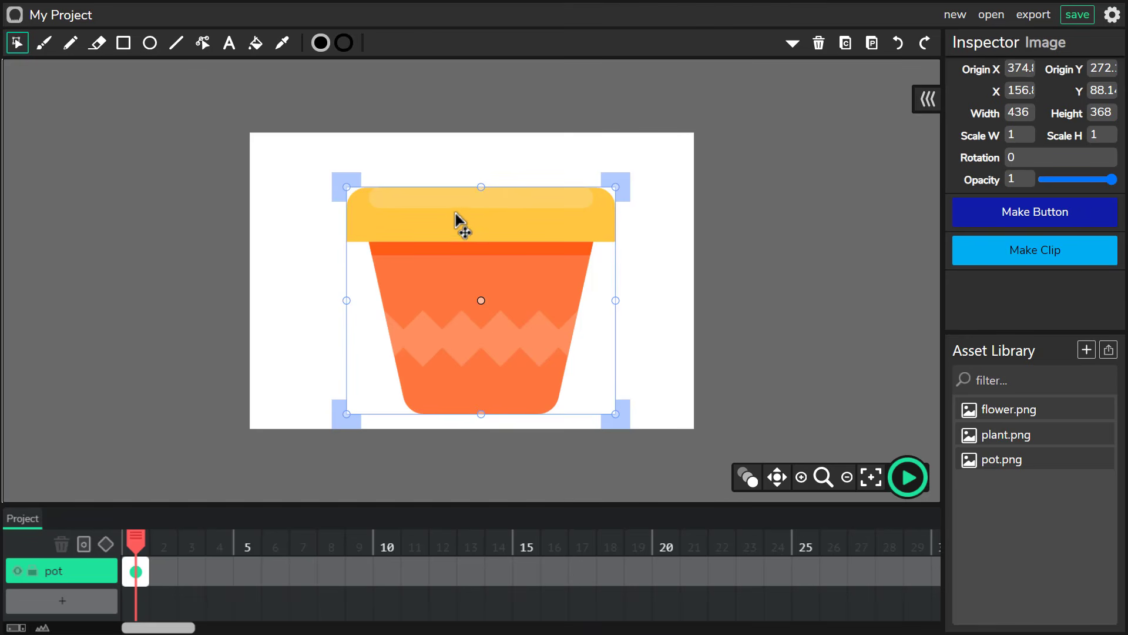
pyautogui.click(1111, 14)
pyautogui.click(711, 281)
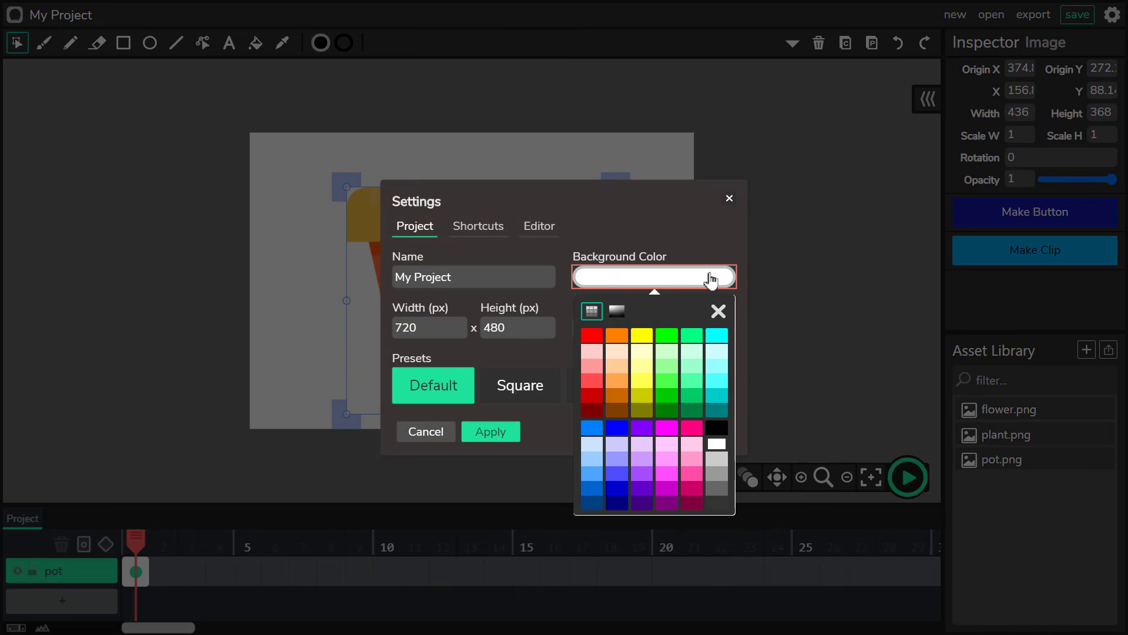
pyautogui.click(666, 367)
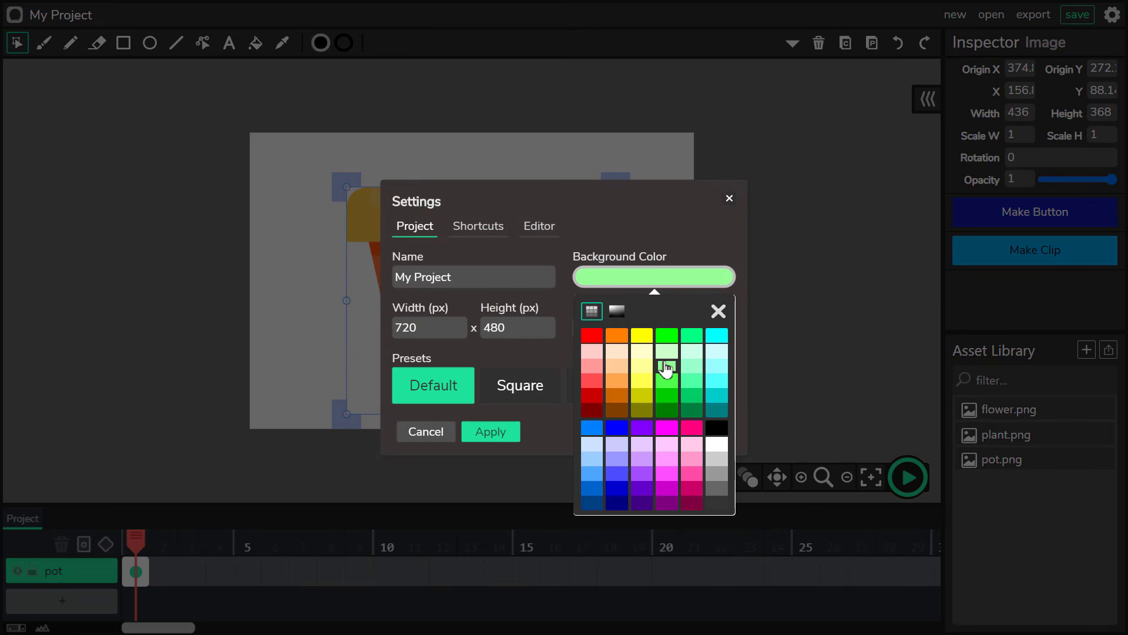
pyautogui.click(666, 353)
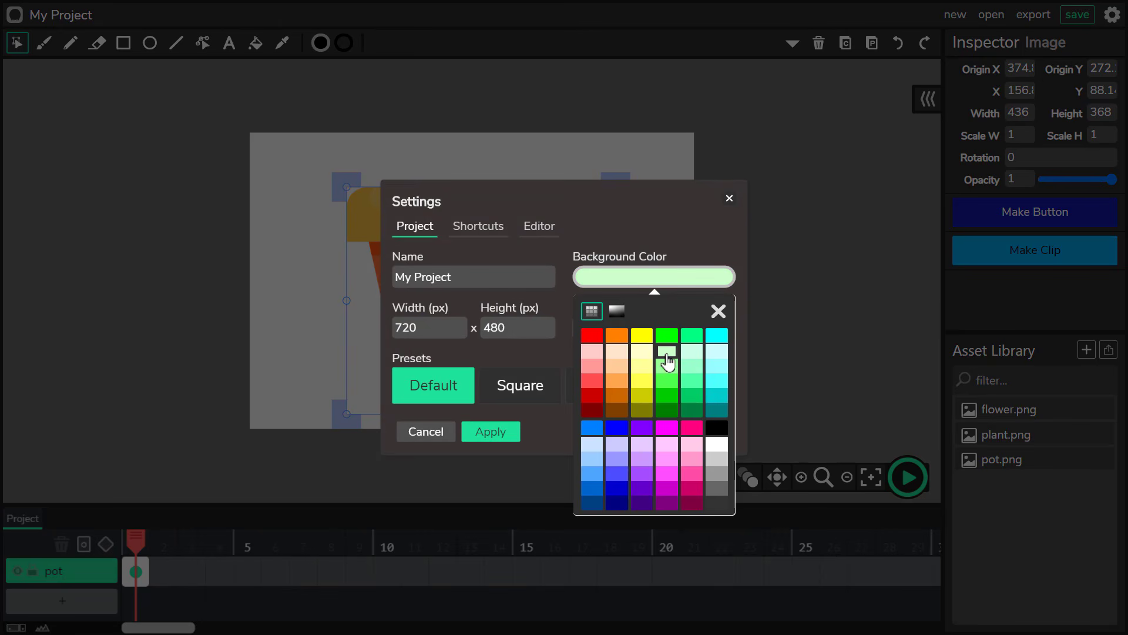
pyautogui.click(447, 323)
pyautogui.write('800')
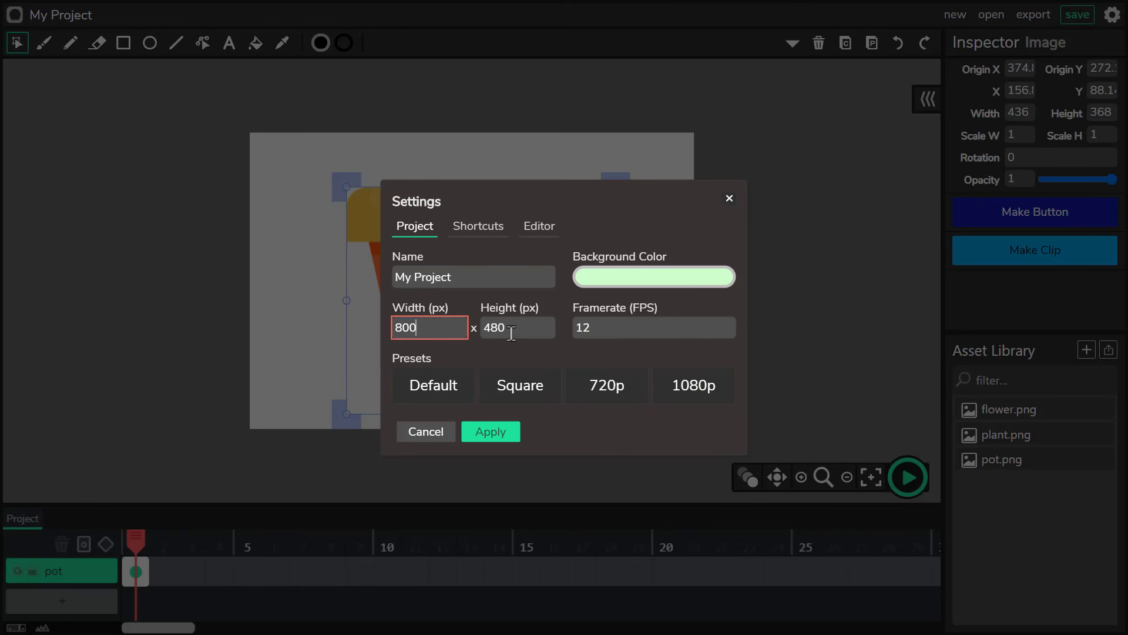
pyautogui.press('Tab')
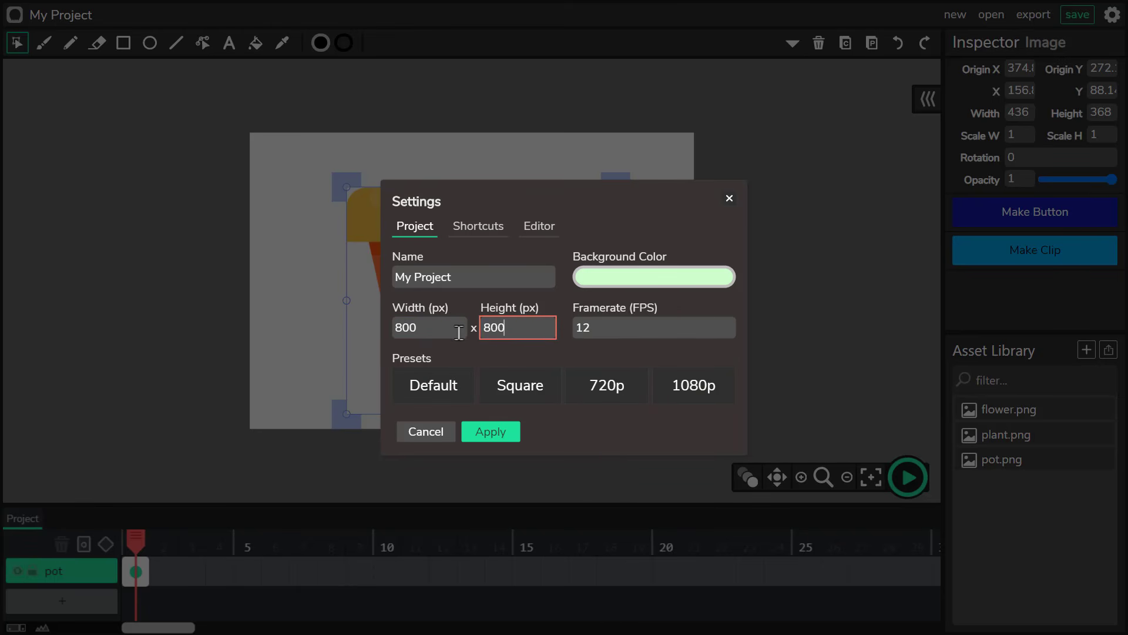
pyautogui.click(503, 434)
pyautogui.click(730, 200)
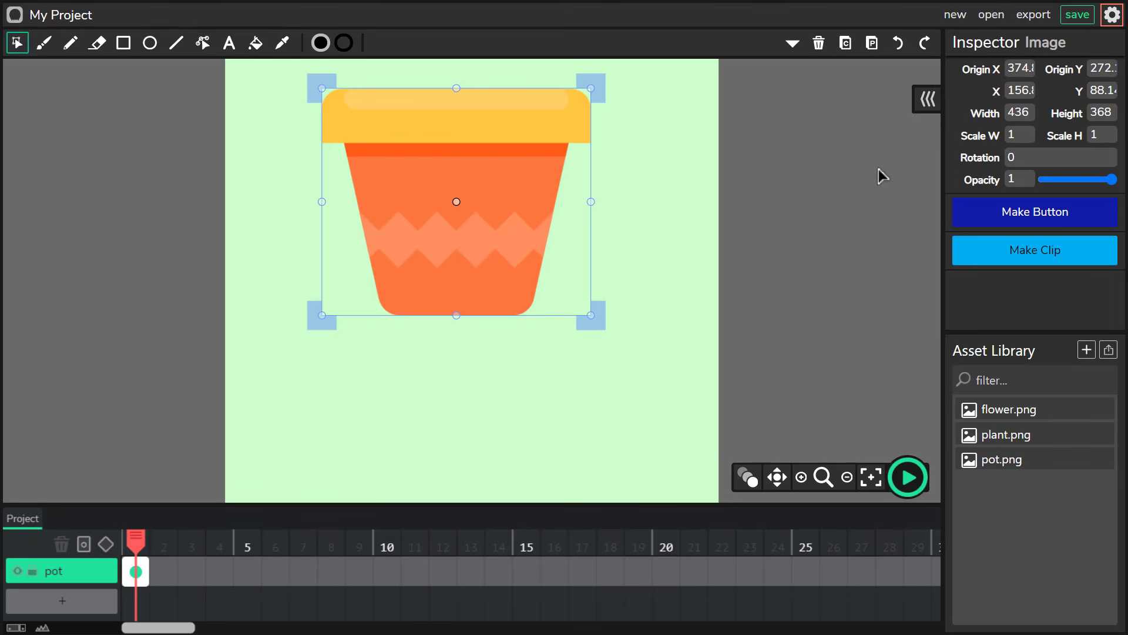
# Move the pot to the lower half of the canvas and set its Origin X to 400.
pyautogui.click(847, 477)
pyautogui.moveTo(469, 285); pyautogui.dragTo(491, 379)
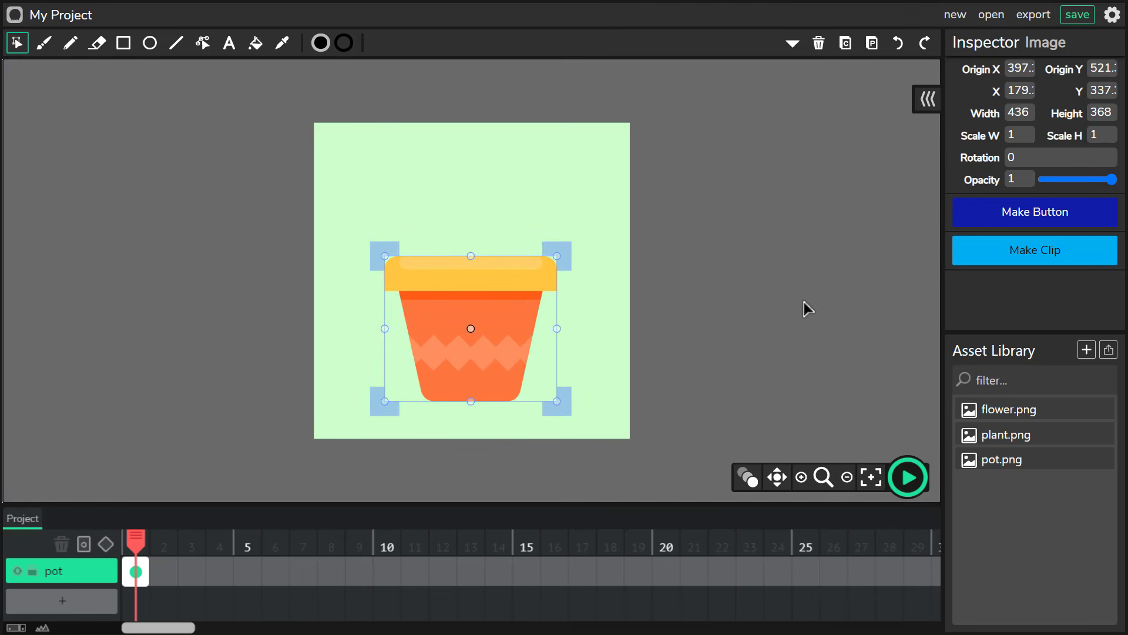
pyautogui.click(803, 302)
pyautogui.click(492, 335)
pyautogui.moveTo(491, 335); pyautogui.dragTo(505, 337)
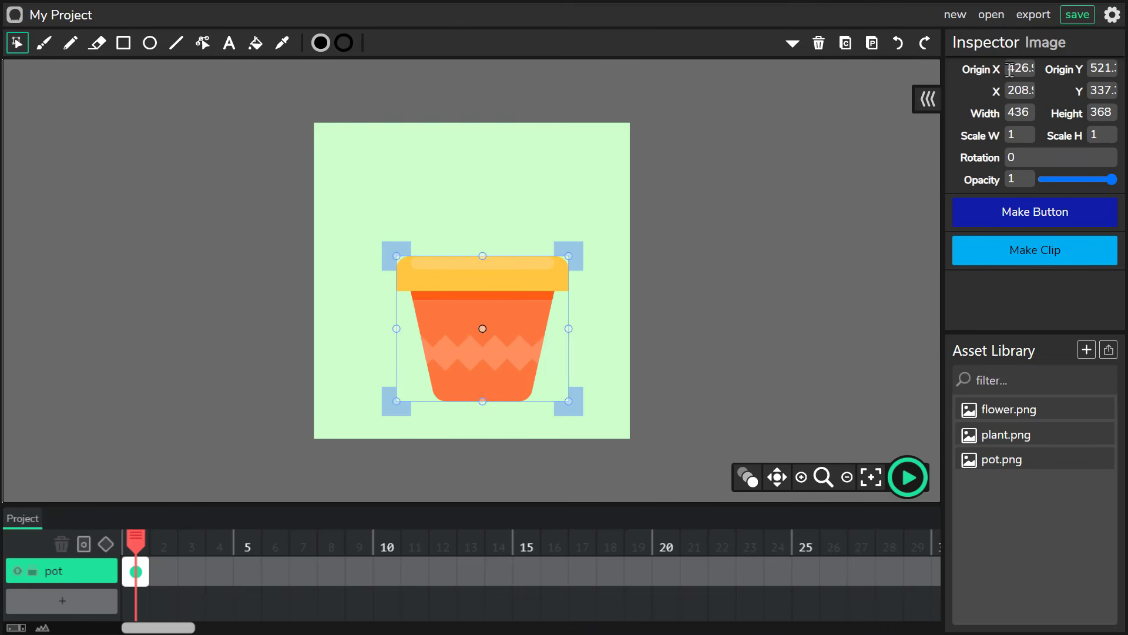
pyautogui.moveTo(1008, 70); pyautogui.dragTo(1061, 72)
pyautogui.write('400')
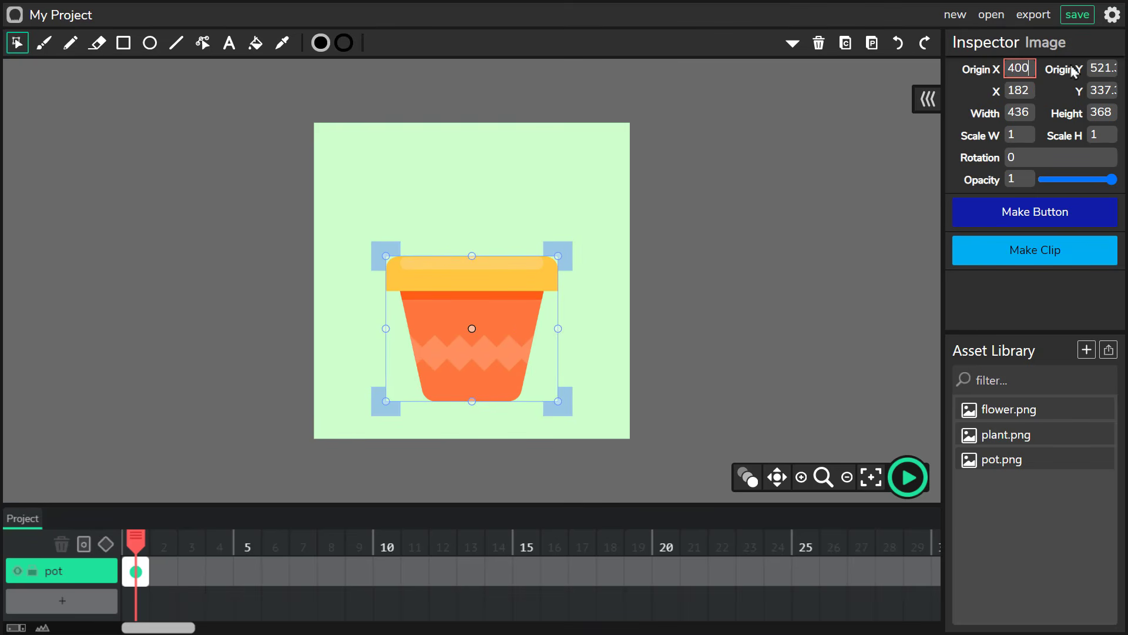
pyautogui.click(755, 264)
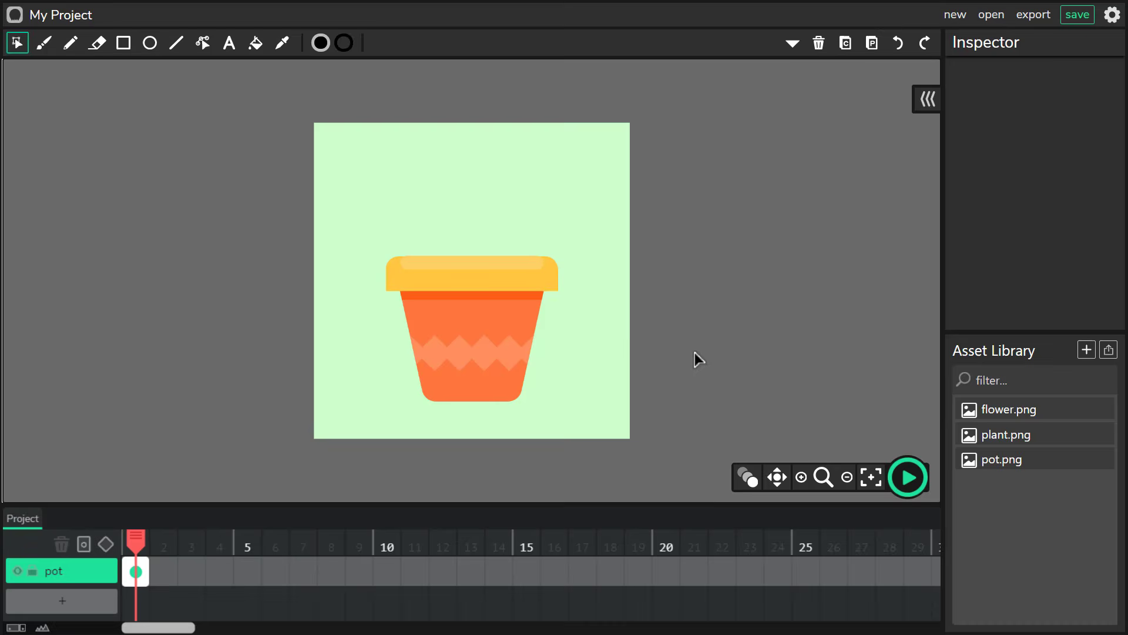
# Scale the pot down to about 350 x 297 px and move it down to about Origin Y 551.
pyautogui.click(516, 358)
pyautogui.moveTo(558, 256); pyautogui.dragTo(541, 263)
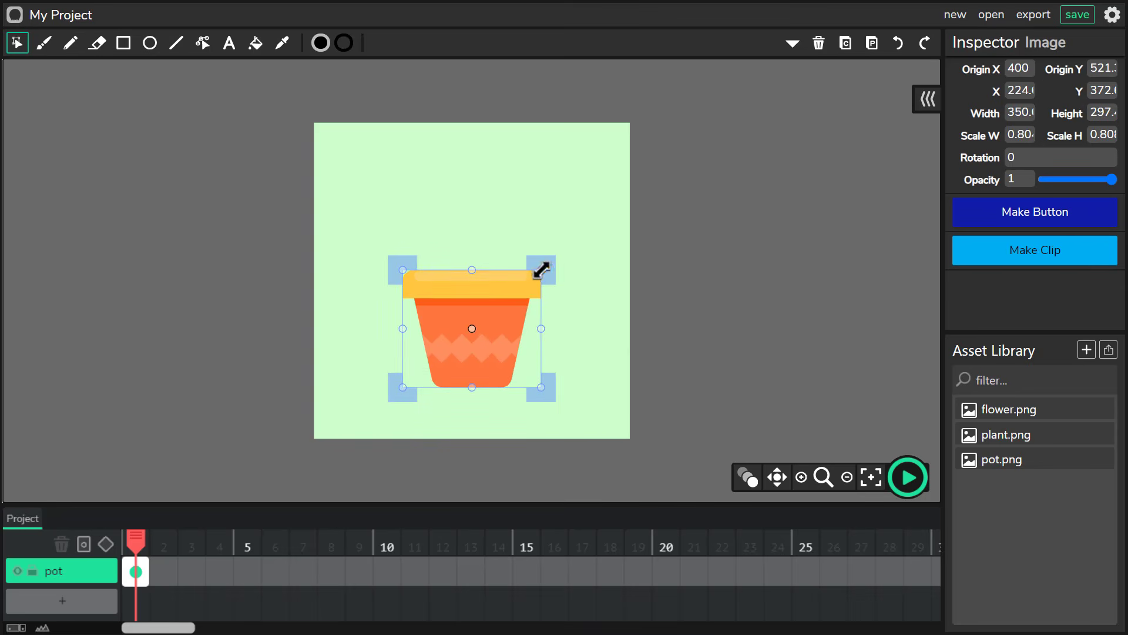
pyautogui.moveTo(508, 347); pyautogui.dragTo(509, 365)
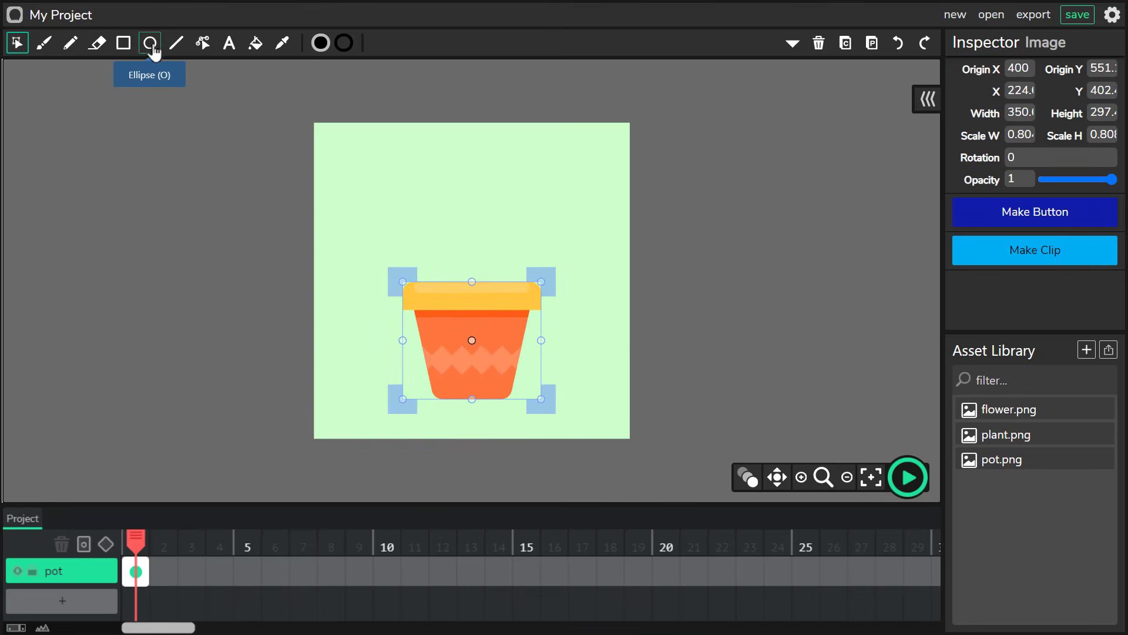
# Draw a flat black ellipse about 385 x 56 px and position it over the base of the pot.
pyautogui.click(152, 52)
pyautogui.moveTo(396, 383); pyautogui.dragTo(552, 407)
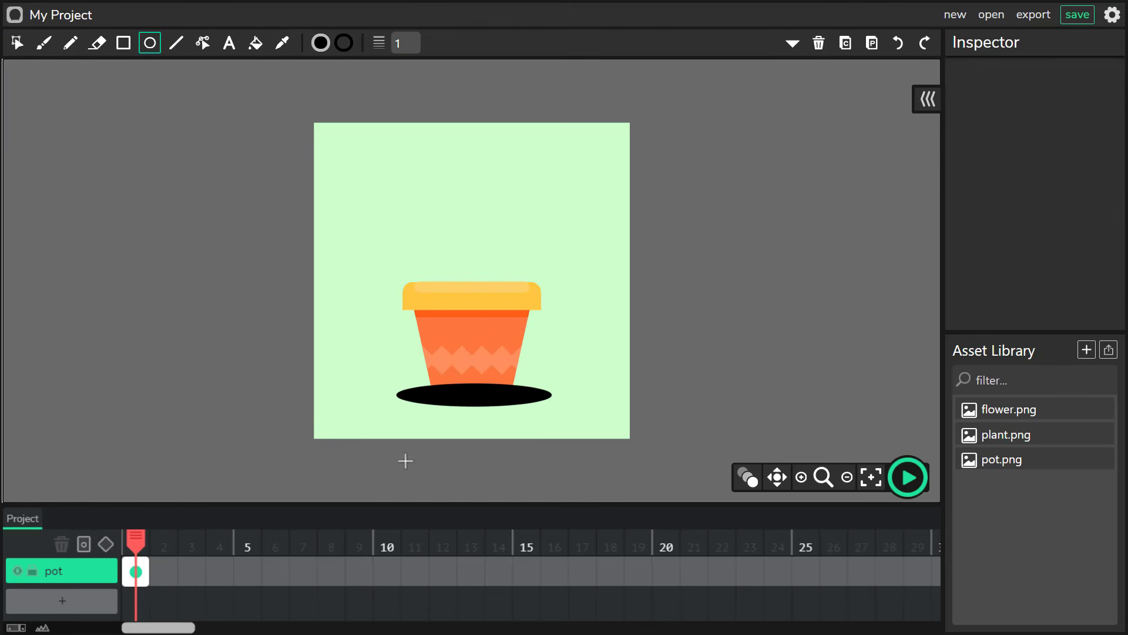
pyautogui.hotkey('ctrl', 'z')
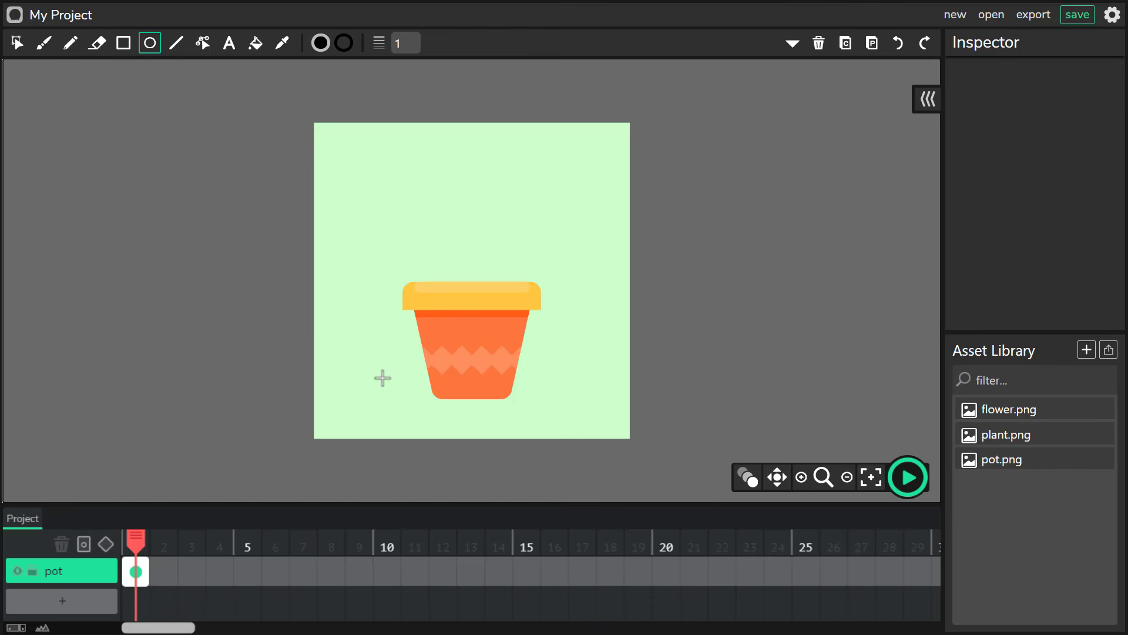
pyautogui.moveTo(384, 370); pyautogui.dragTo(537, 393)
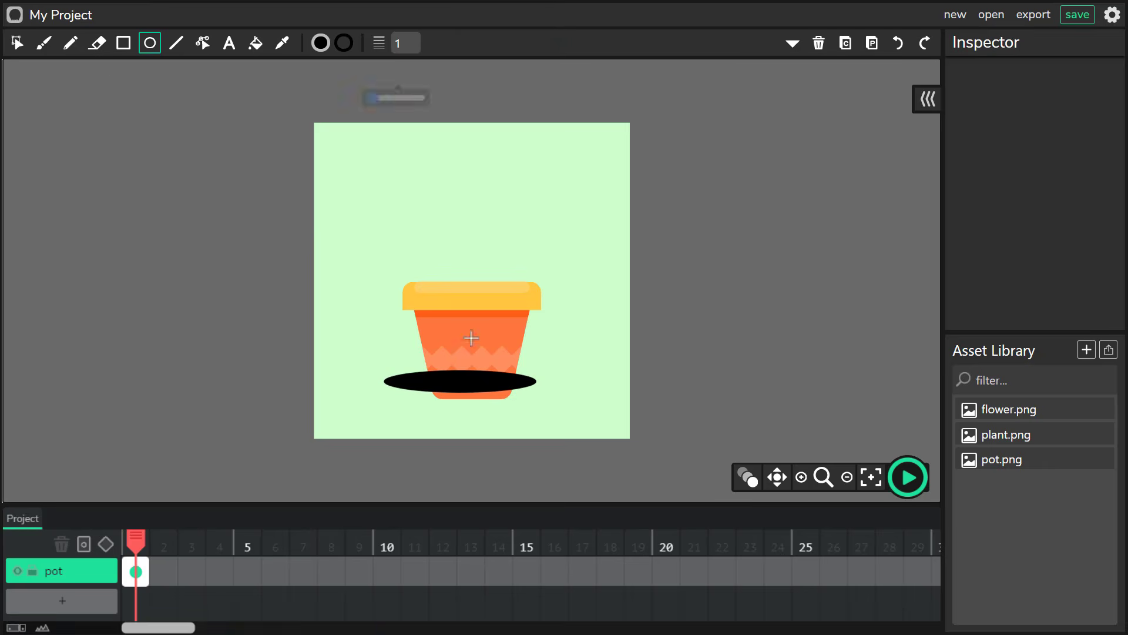
pyautogui.click(17, 43)
pyautogui.click(455, 385)
pyautogui.moveTo(504, 382); pyautogui.dragTo(511, 401)
# Set the ellipse's stroke weight to 0 and its opacity to 0.29.
pyautogui.click(1020, 229)
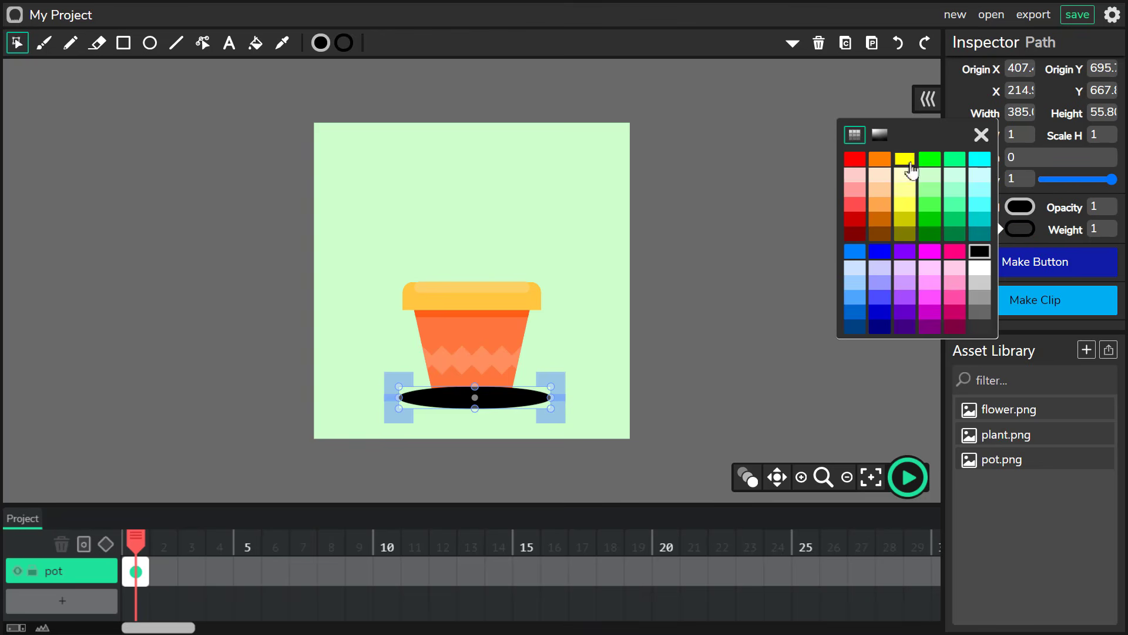
pyautogui.click(981, 135)
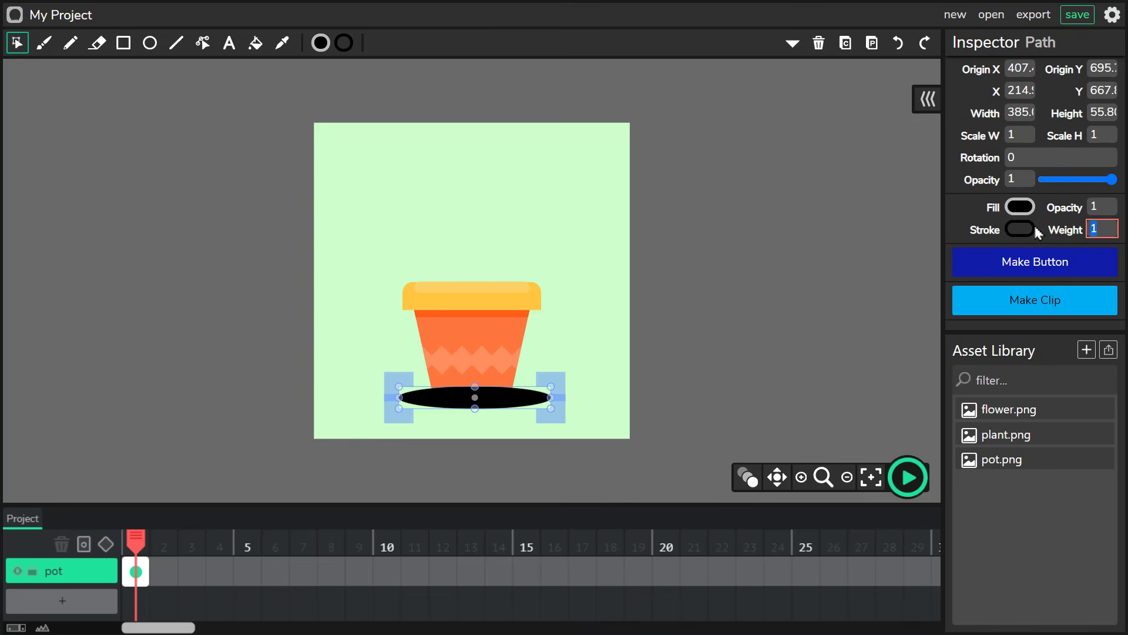
pyautogui.write('0')
pyautogui.moveTo(1084, 179)
pyautogui.mouseDown()
pyautogui.moveTo(1057, 183)
pyautogui.moveTo(1067, 183)
pyautogui.mouseUp()
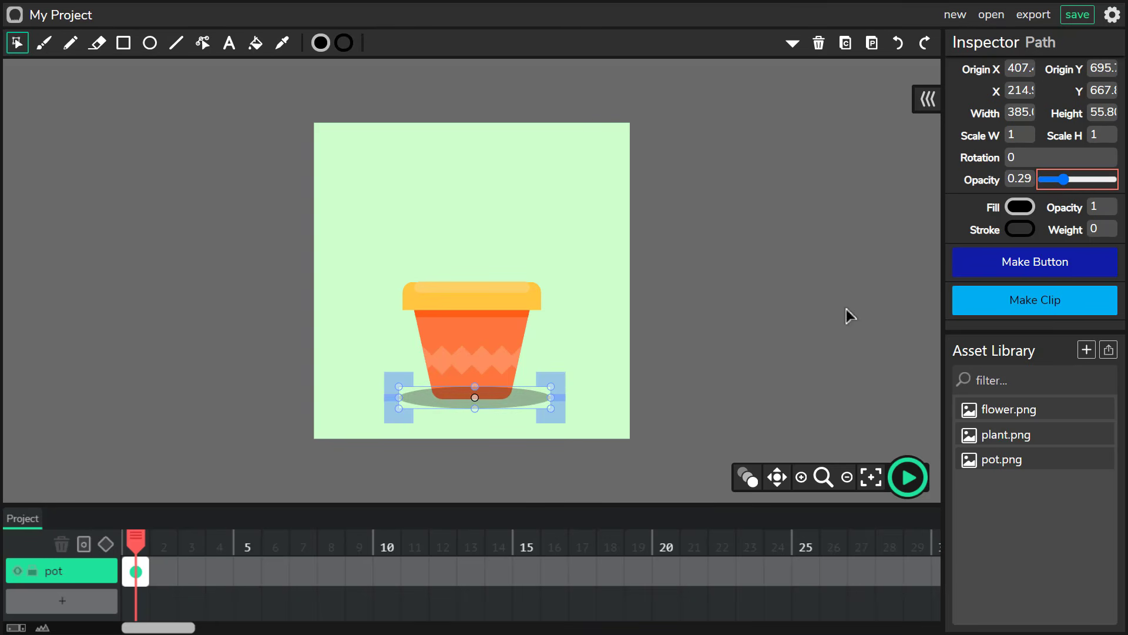
# Adjust the shadow ellipse and pot so they overlap at the pot's base, and send the pot to the front.
pyautogui.moveTo(518, 396); pyautogui.dragTo(515, 412)
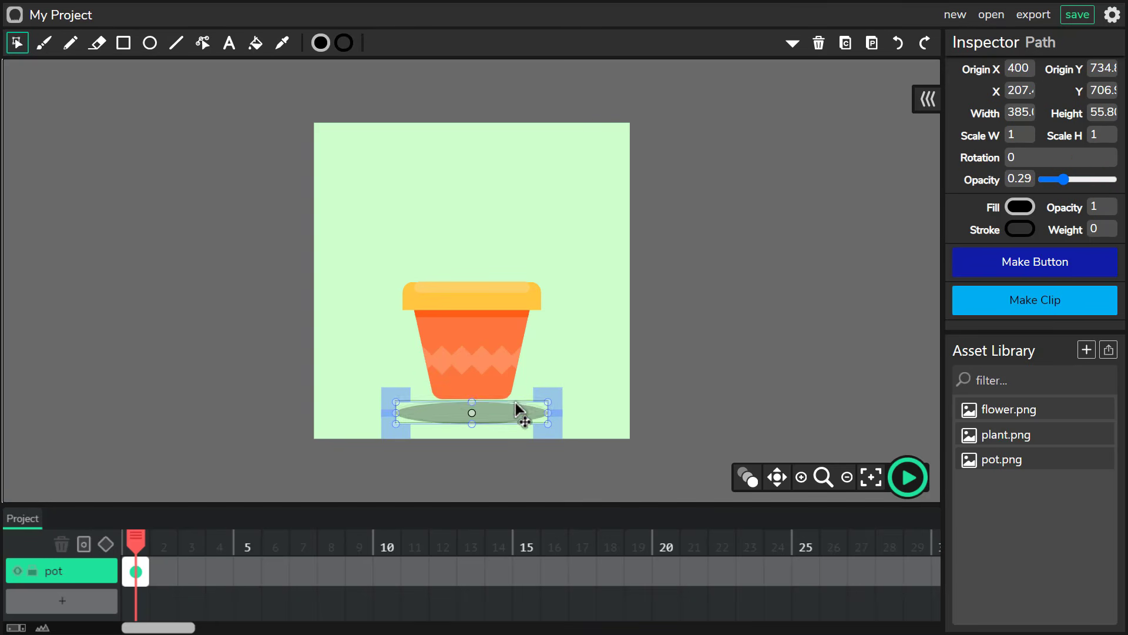
pyautogui.rightClick(516, 404)
pyautogui.click(509, 335)
pyautogui.click(507, 324)
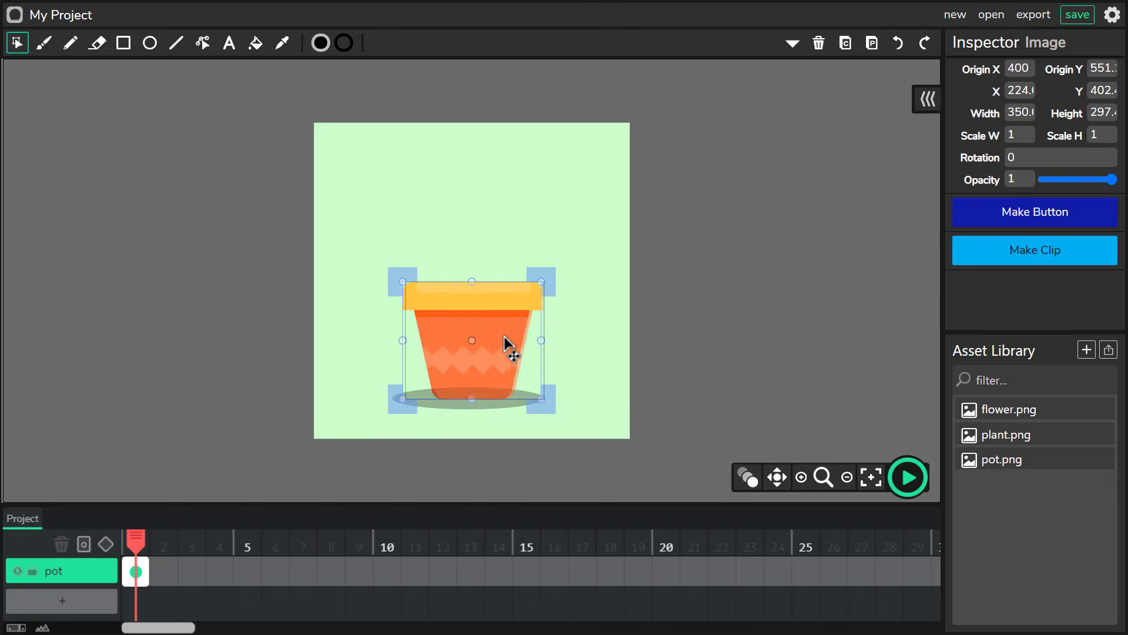
pyautogui.moveTo(505, 338); pyautogui.dragTo(500, 338)
pyautogui.click(792, 43)
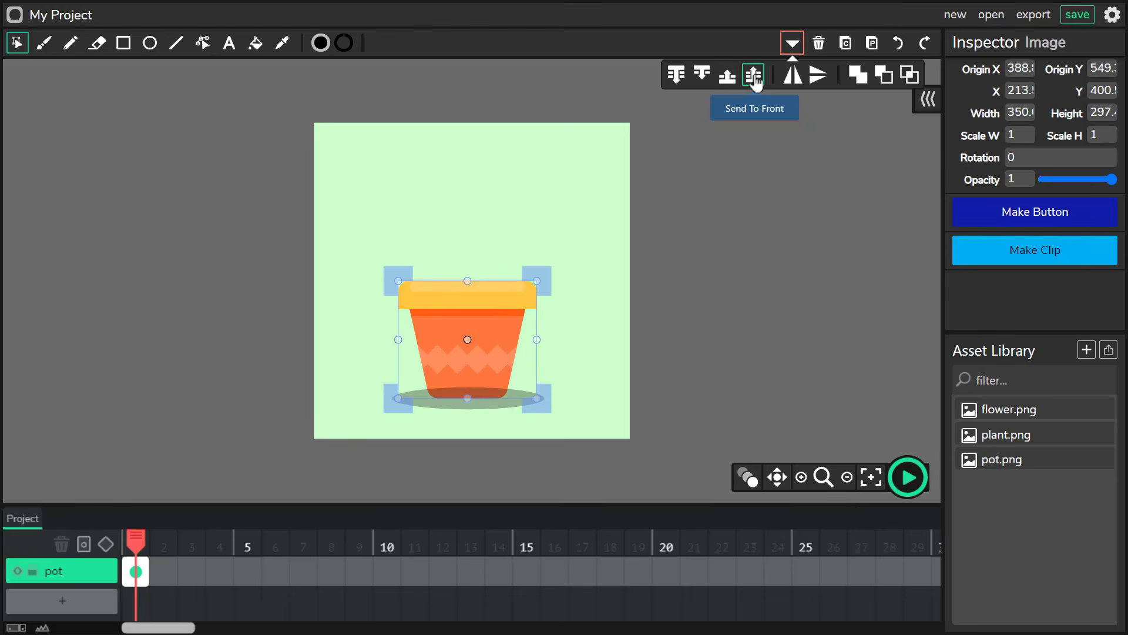
pyautogui.click(756, 83)
# Resize the shadow ellipse to about 297 x 59 px just below the pot and set its Origin X to 400.
pyautogui.click(535, 404)
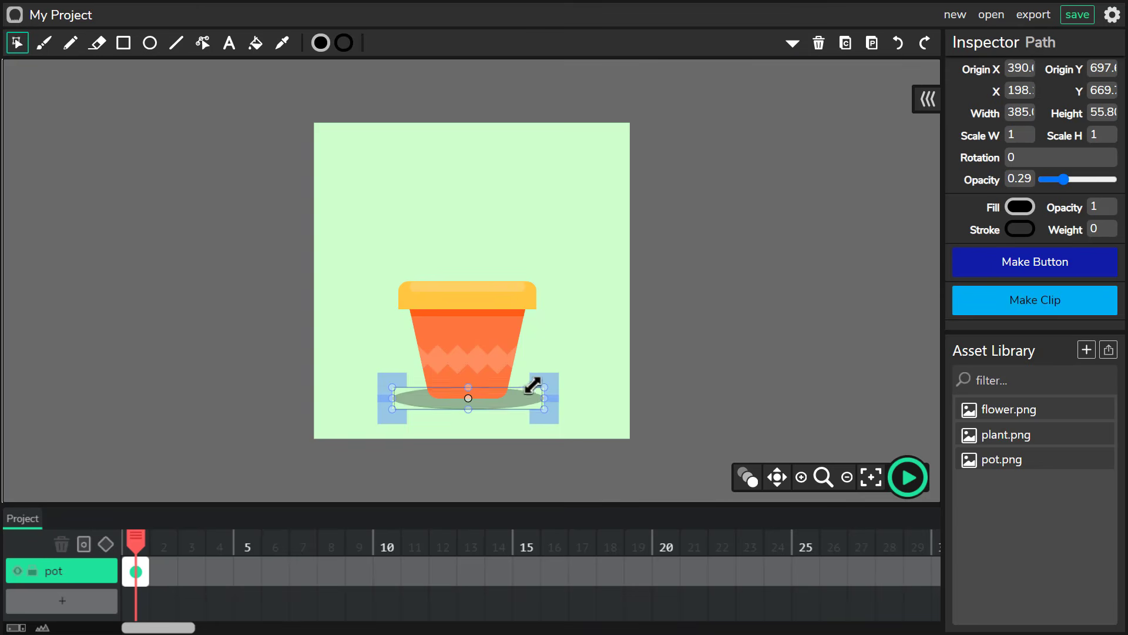
pyautogui.moveTo(533, 385); pyautogui.dragTo(503, 423)
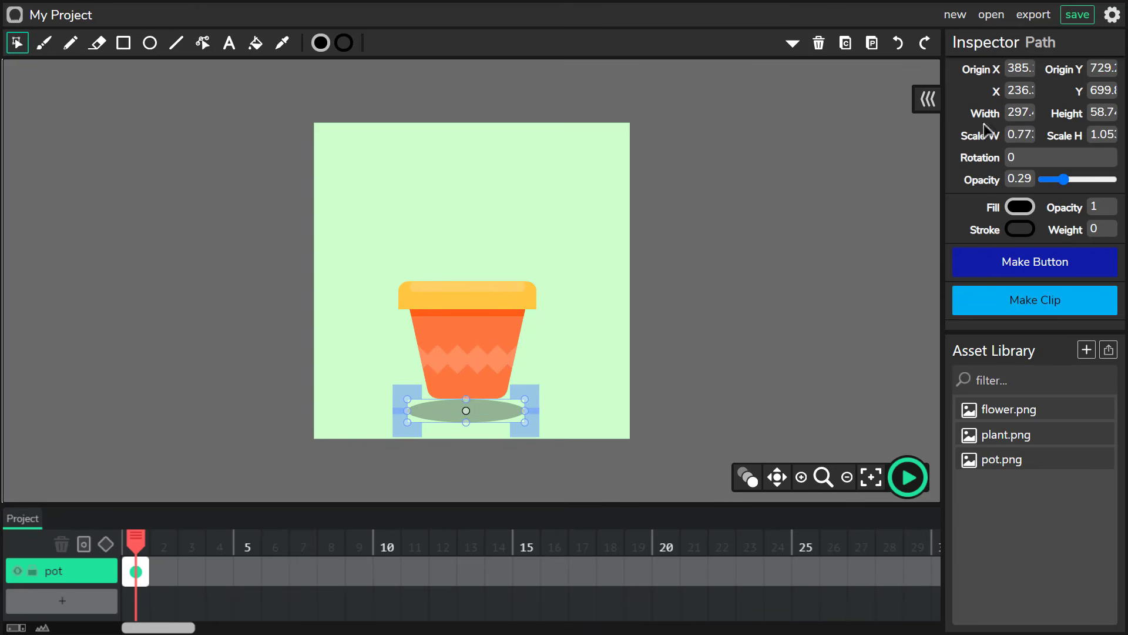
pyautogui.click(1013, 68)
pyautogui.write('400')
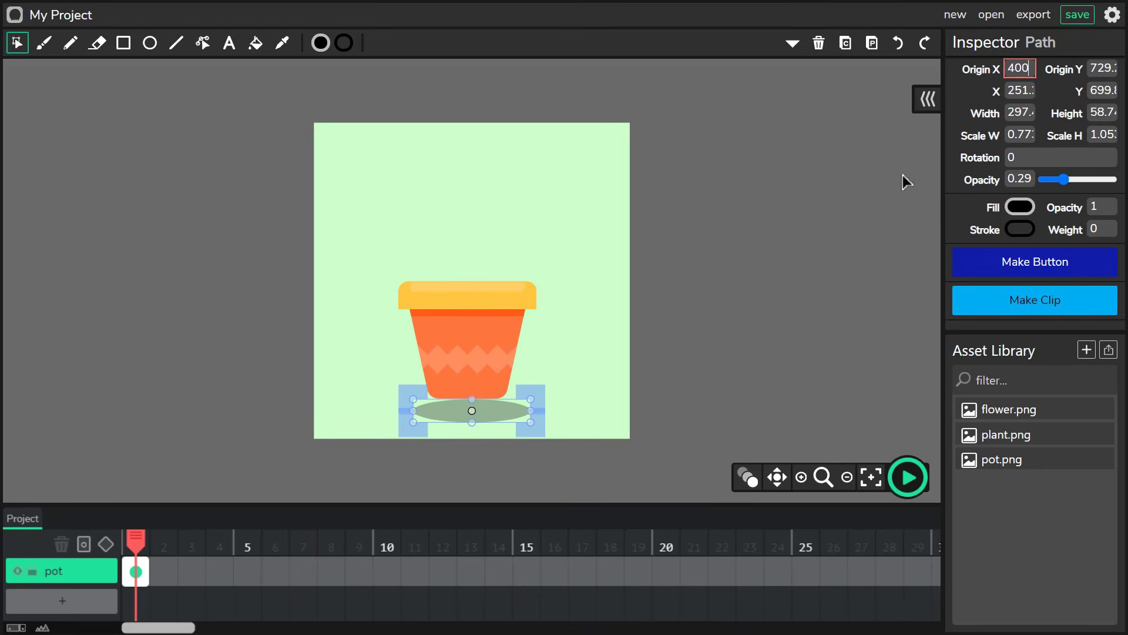
# Set the pot image's Origin X to 400 and move it down so its base rests on the shadow ellipse.
pyautogui.click(515, 310)
pyautogui.click(1014, 68)
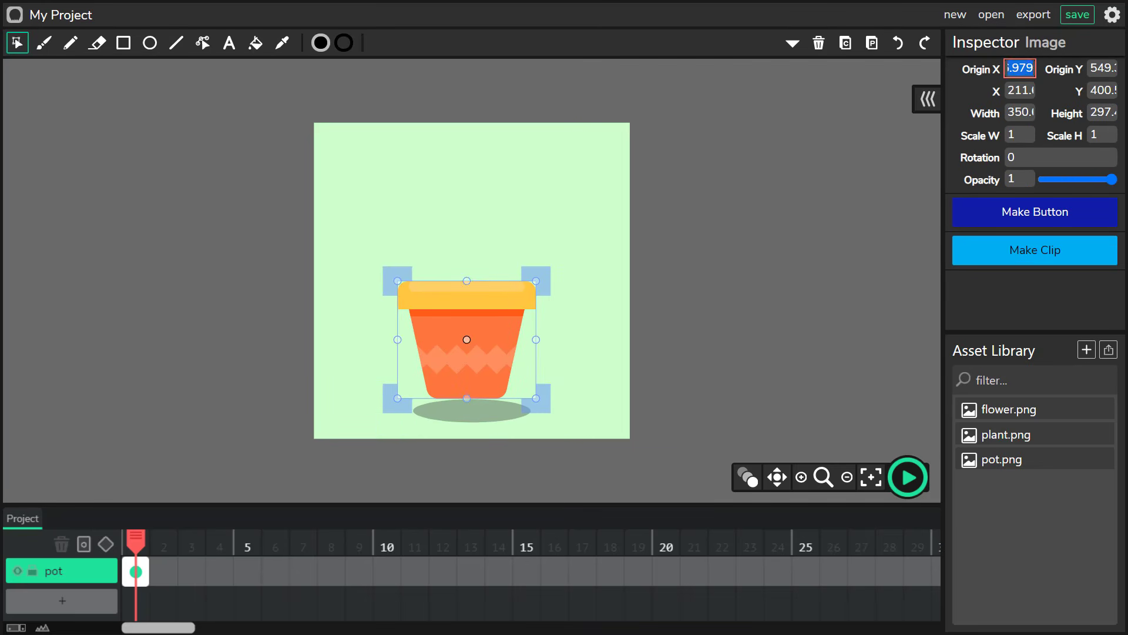
pyautogui.write('400')
pyautogui.moveTo(498, 320); pyautogui.dragTo(502, 332)
pyautogui.click(715, 356)
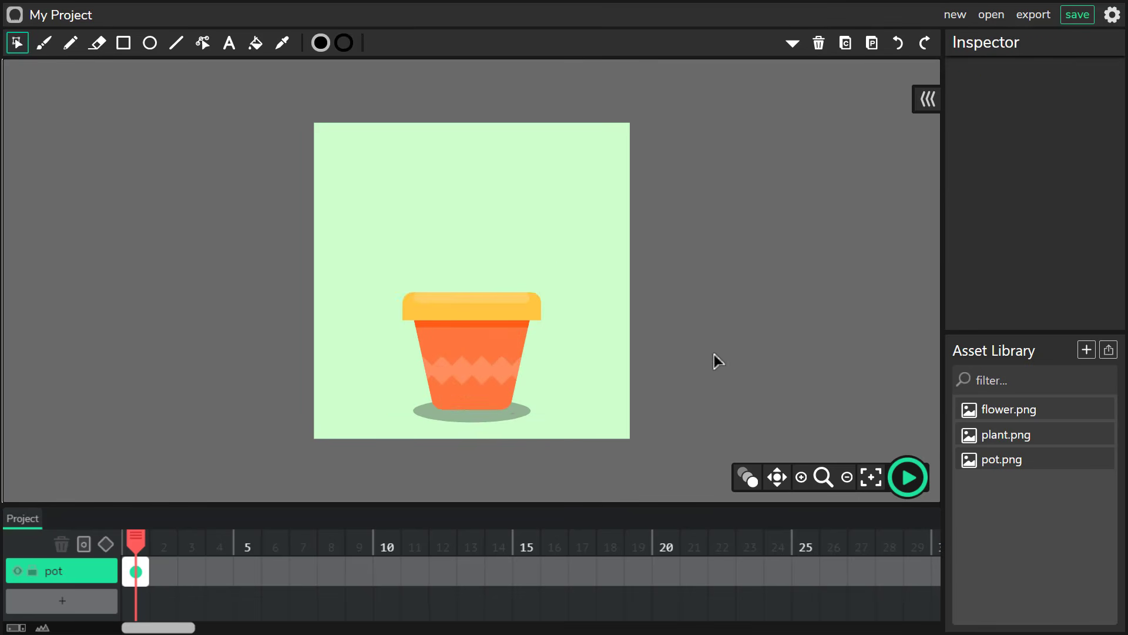
# Nudge the shadow ellipse up to Origin Y of about 717 under the pot's base and lower its opacity.
pyautogui.click(512, 415)
pyautogui.hotkey('shift', 'Down')
pyautogui.press('Down')
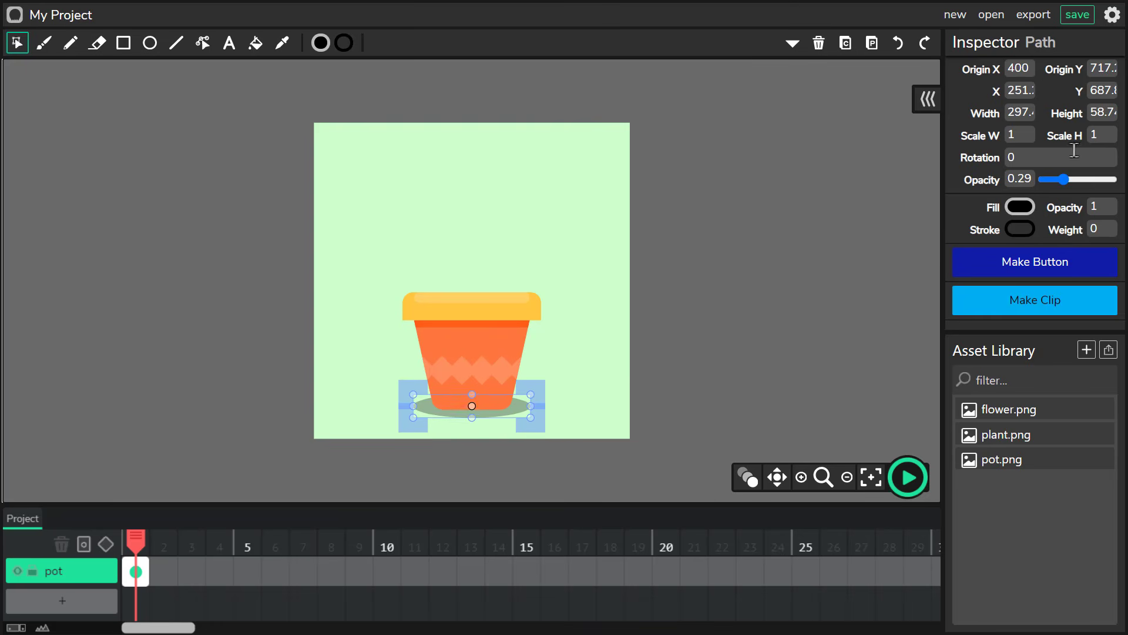
pyautogui.moveTo(1065, 179); pyautogui.dragTo(1054, 181)
pyautogui.click(843, 329)
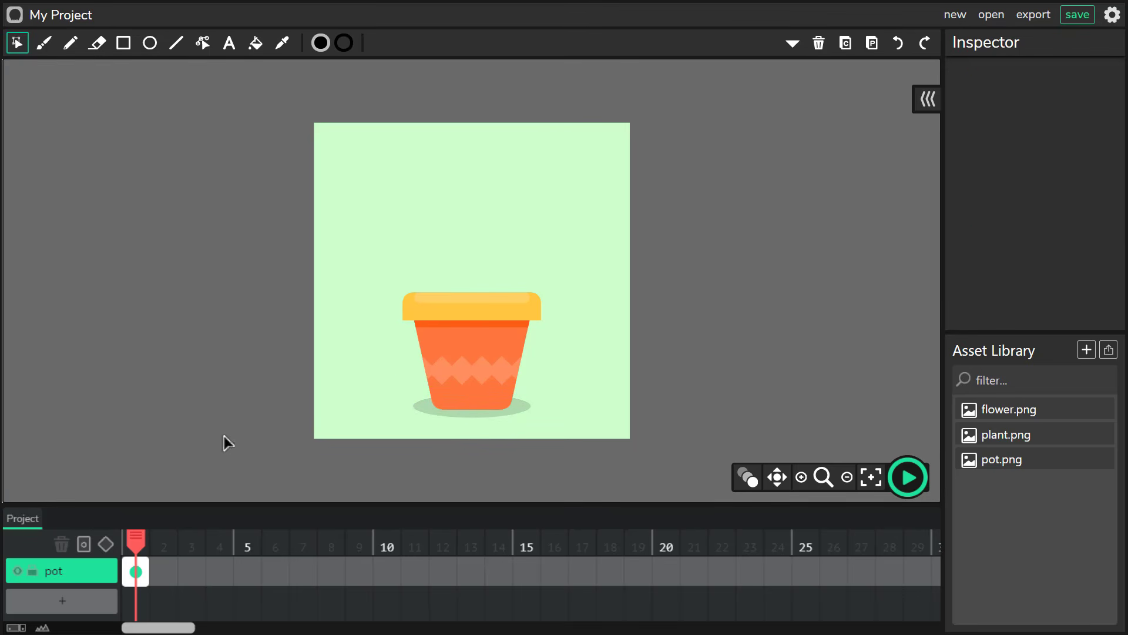
# Add a layer beneath the pot layer with a frame at 1 and place plant.png in it, centred behind the pot's rim.
pyautogui.click(62, 600)
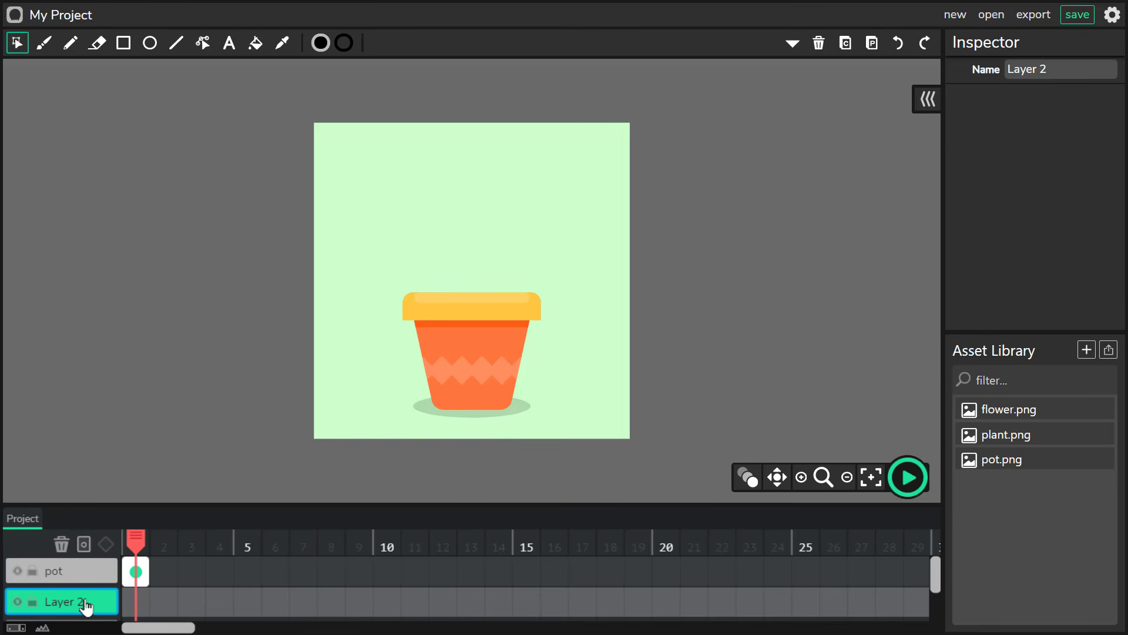
pyautogui.click(144, 603)
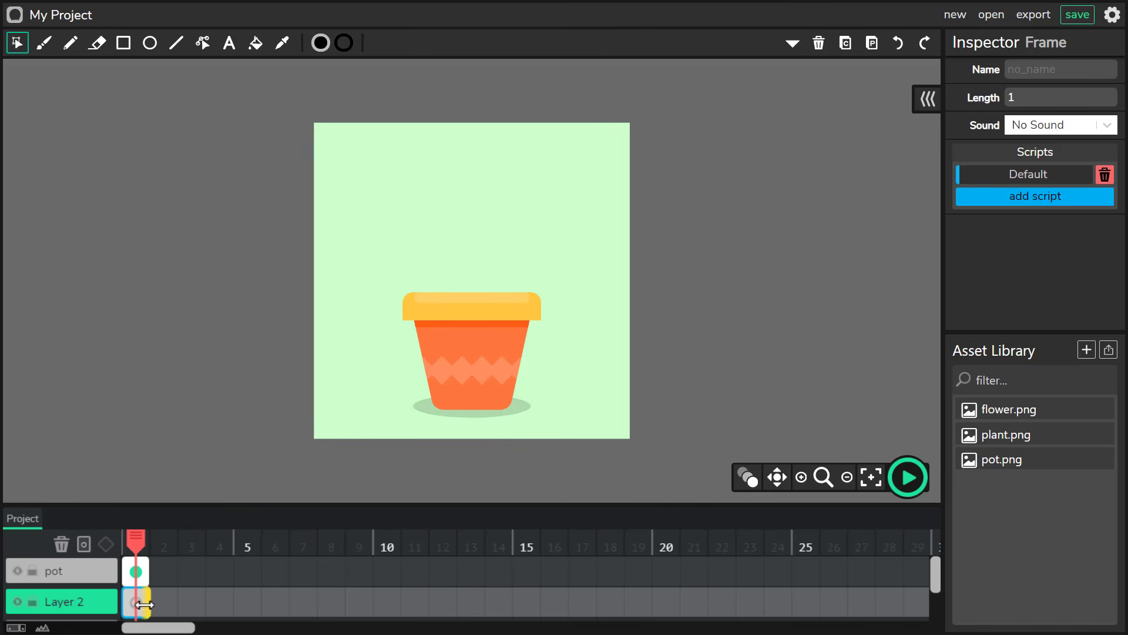
pyautogui.moveTo(1058, 438); pyautogui.dragTo(479, 250)
pyautogui.click(428, 275)
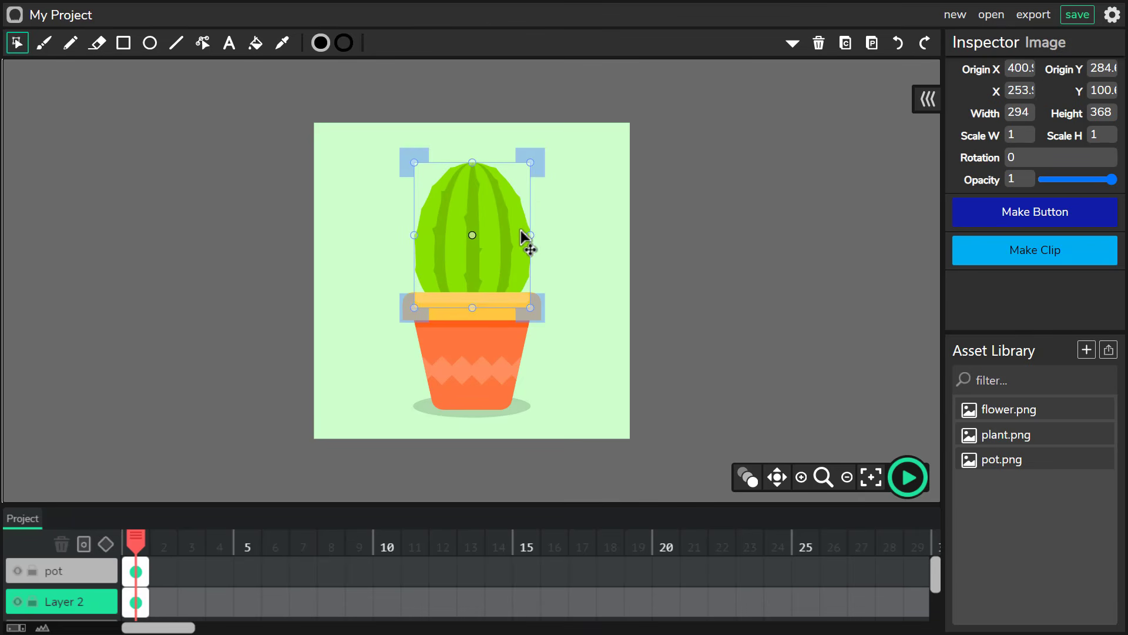
# Rename the cactus image's layer to plant.
pyautogui.click(78, 608)
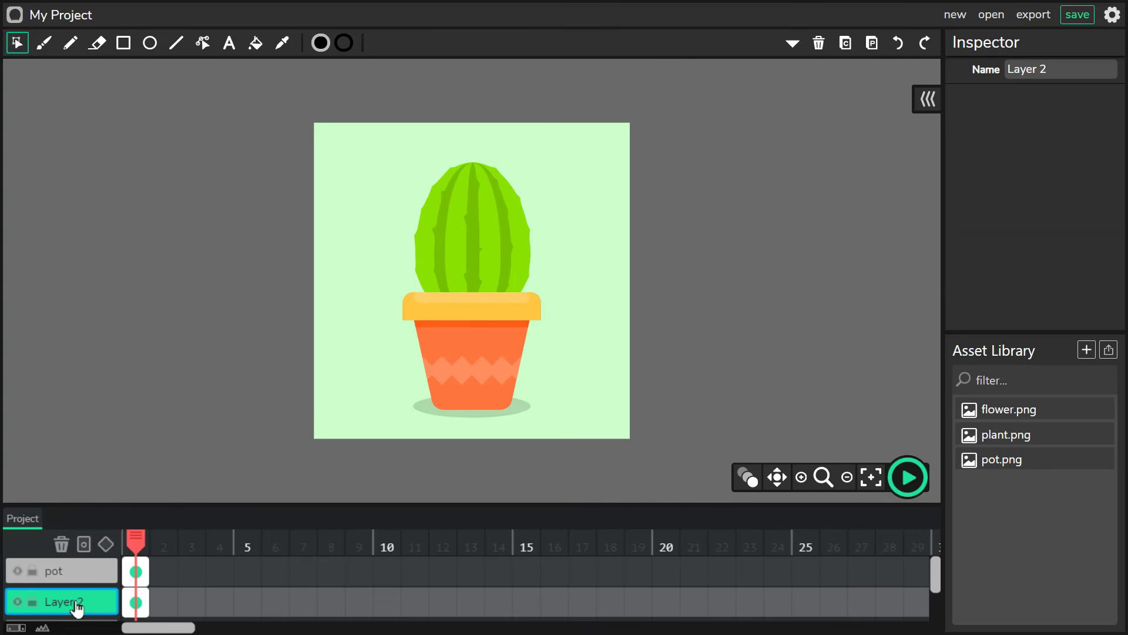
pyautogui.click(1065, 70)
pyautogui.write('plant')
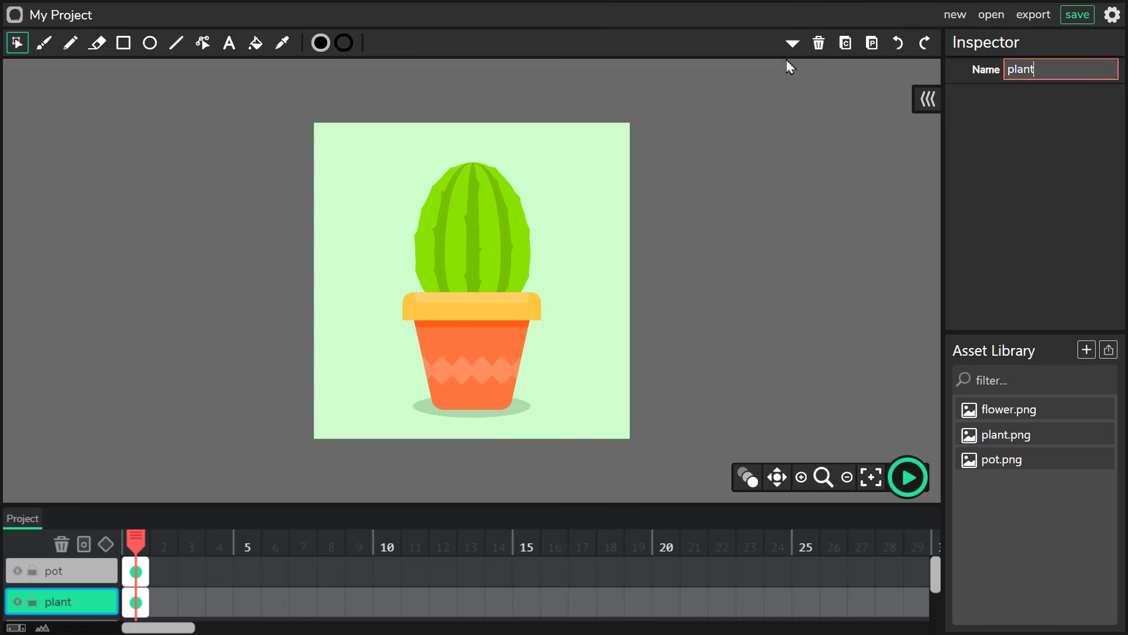
# Extend the plant layer's frame to a length of 9 and the pot layer's frame to a length of 29.
pyautogui.click(135, 599)
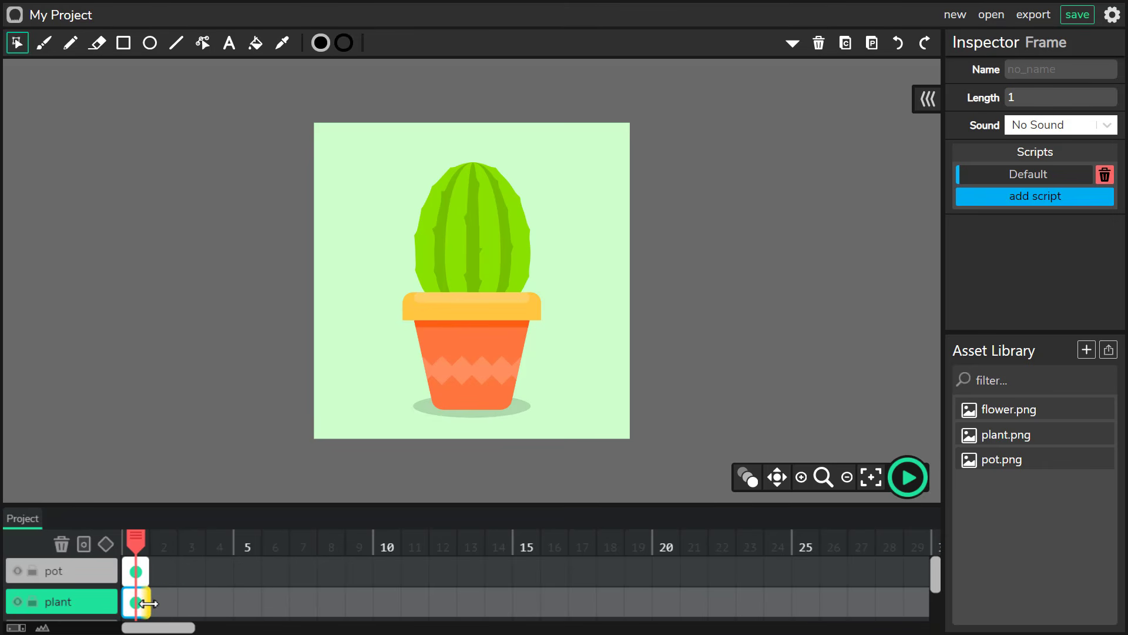
pyautogui.moveTo(148, 603); pyautogui.dragTo(373, 601)
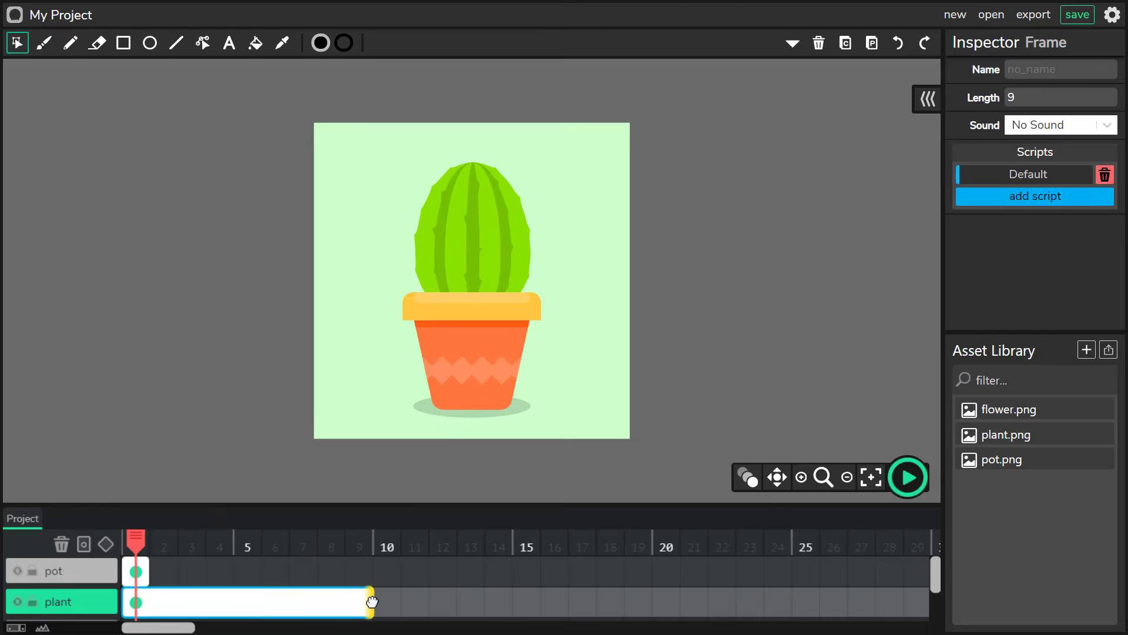
pyautogui.click(93, 580)
pyautogui.moveTo(146, 570); pyautogui.dragTo(901, 584)
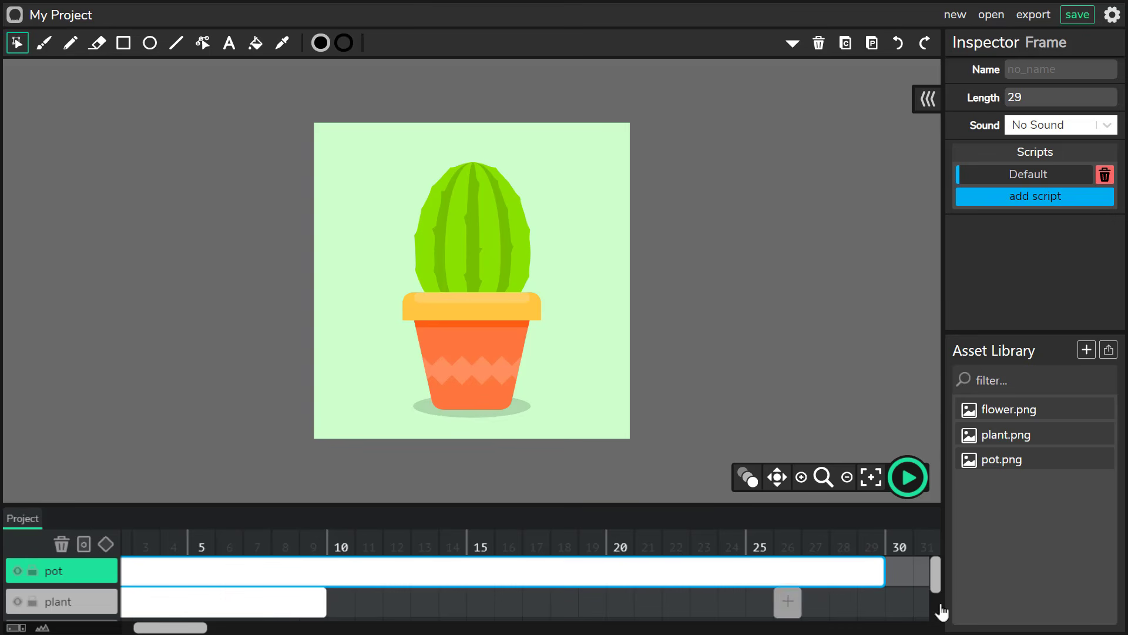
pyautogui.moveTo(162, 629); pyautogui.dragTo(150, 629)
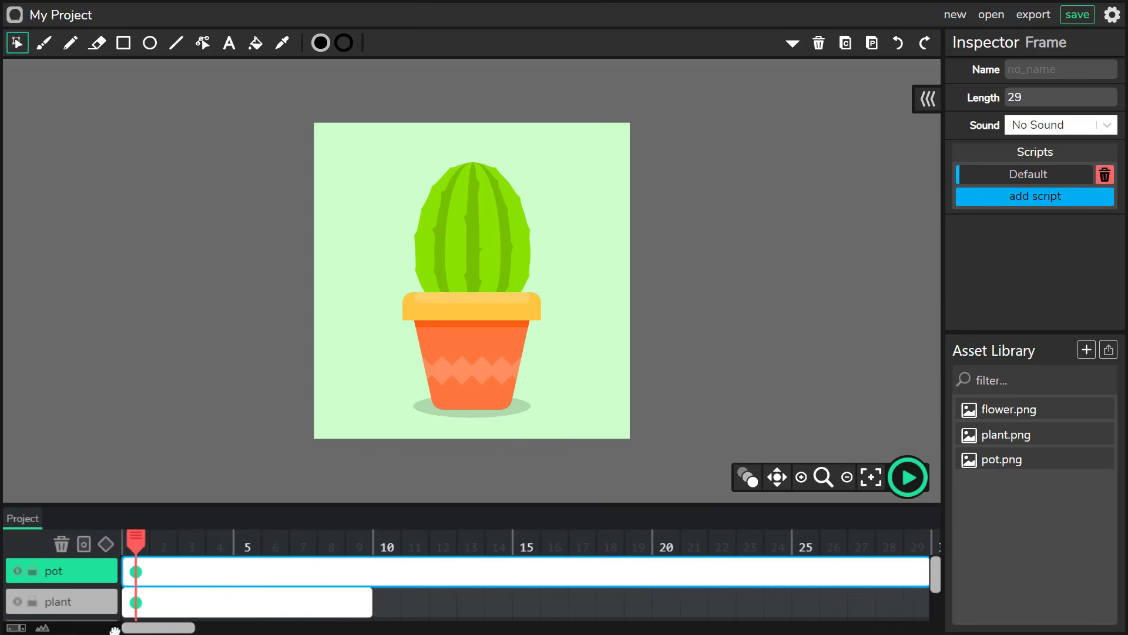
# Add tween keyframes to the plant layer at frames 1 and 9, and return the playhead to frame 1.
pyautogui.click(142, 602)
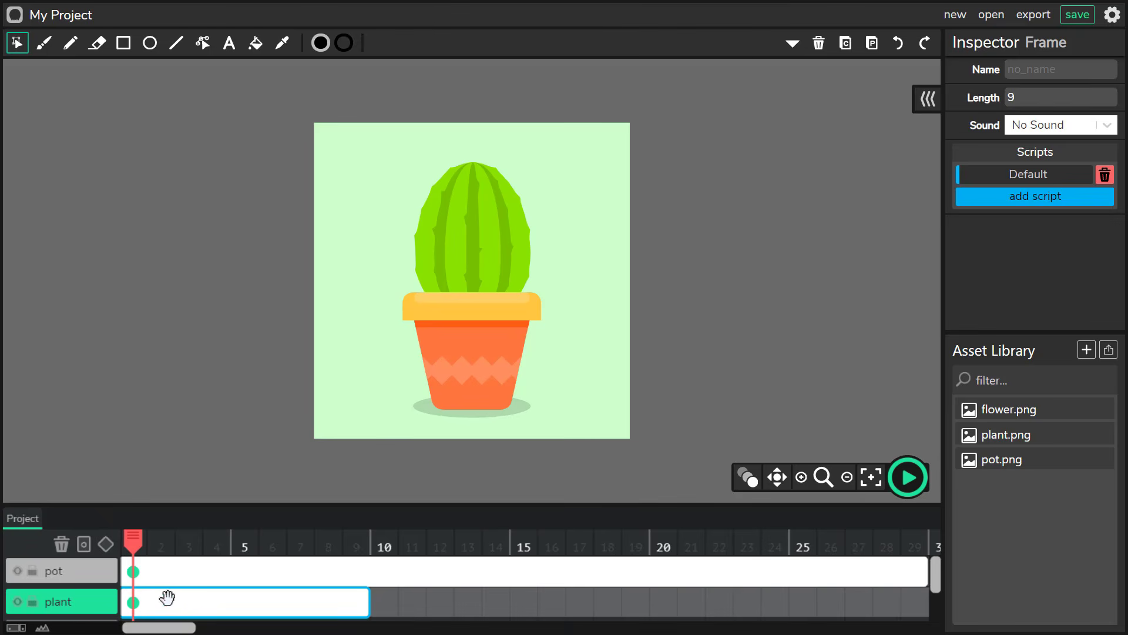
pyautogui.click(107, 551)
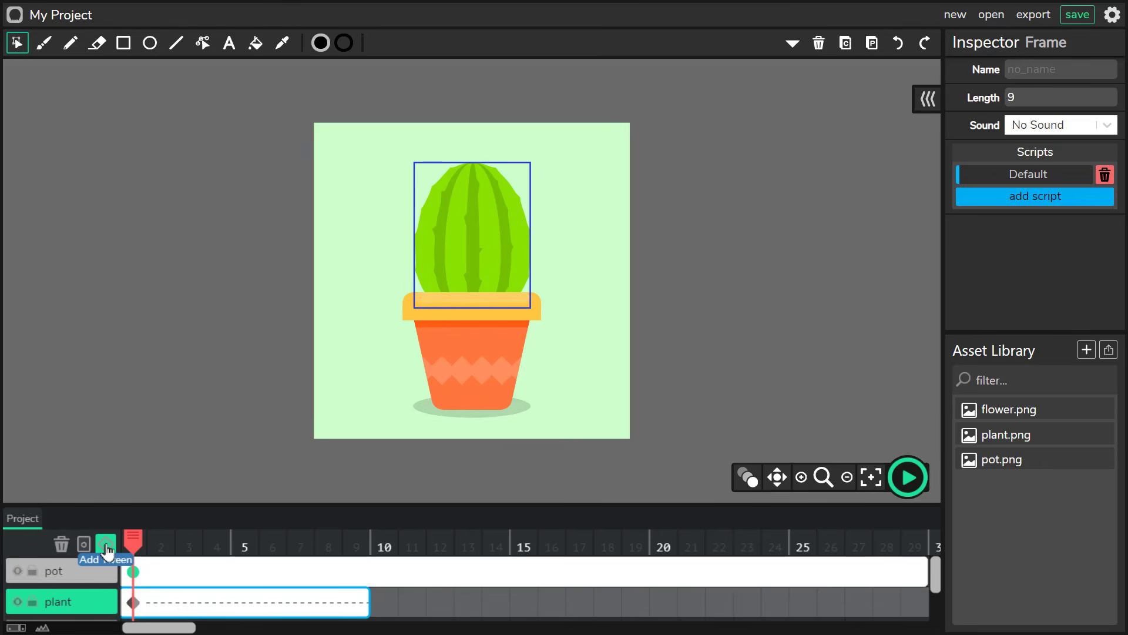
pyautogui.click(360, 599)
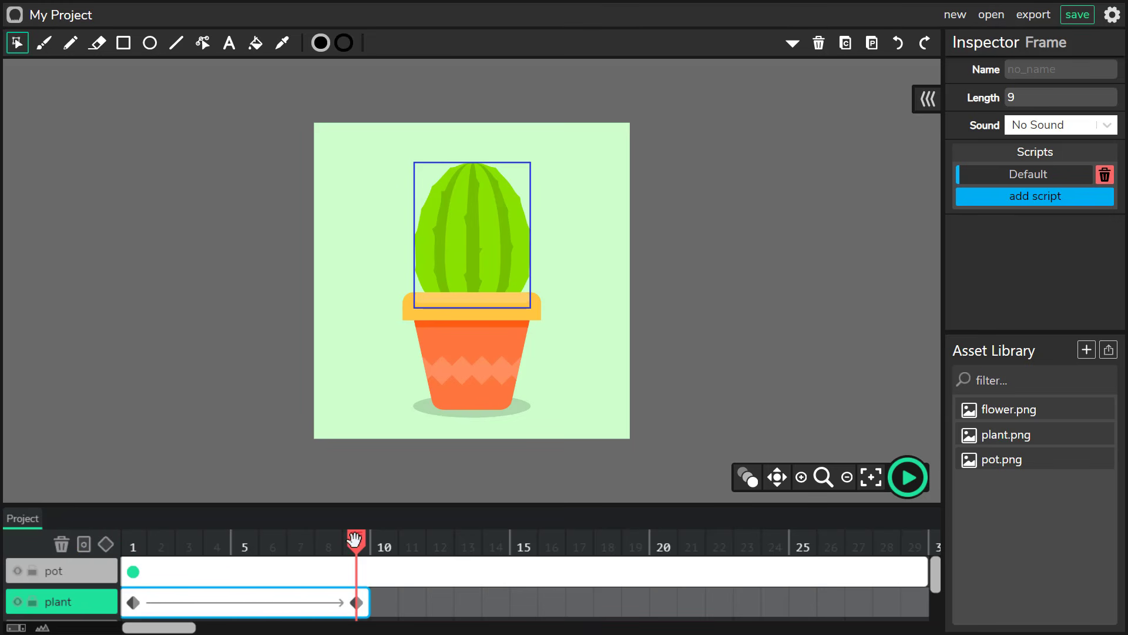
pyautogui.moveTo(354, 539); pyautogui.dragTo(124, 547)
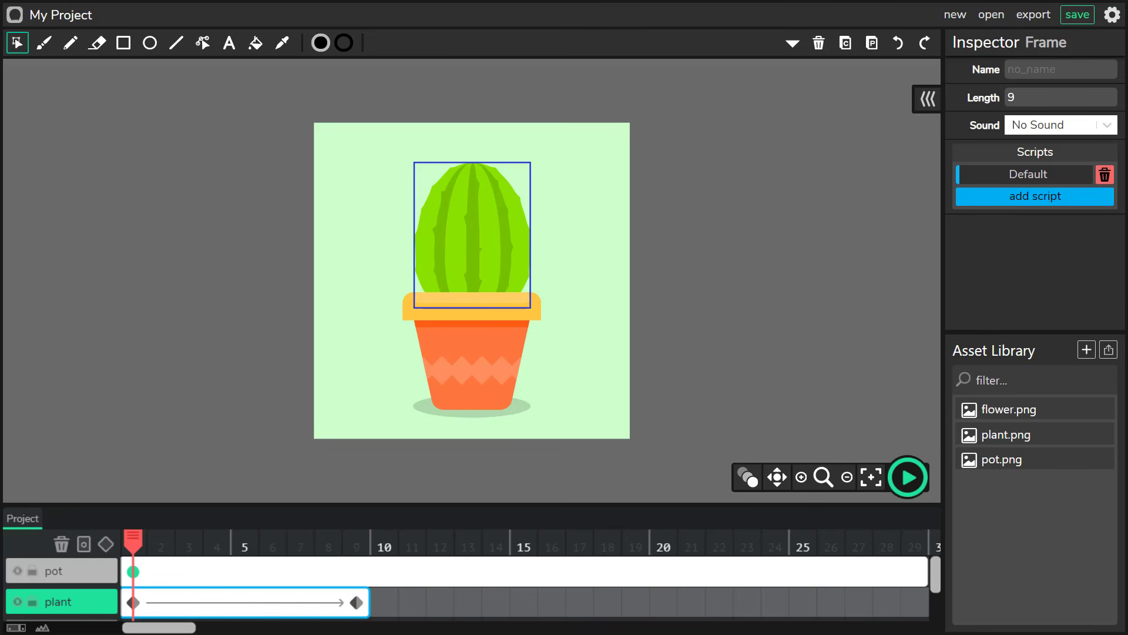
# Shrink the cactus at frame 1 and position it so it is fully hidden behind the pot's rim.
pyautogui.click(510, 248)
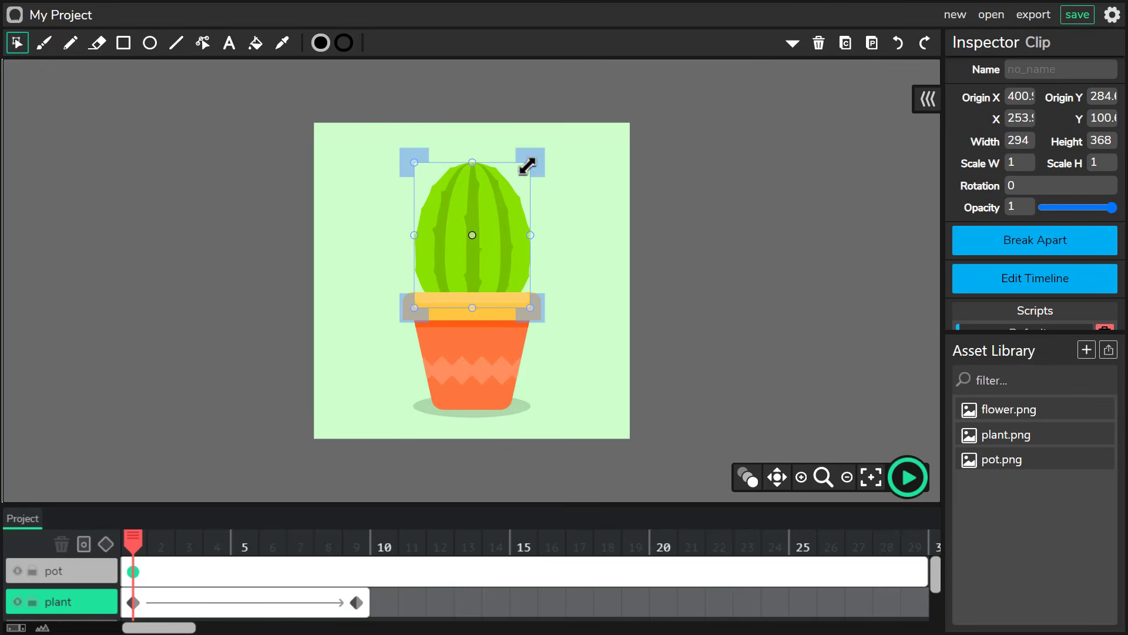
pyautogui.moveTo(527, 166); pyautogui.dragTo(481, 305)
pyautogui.hotkey('ctrl', 'z')
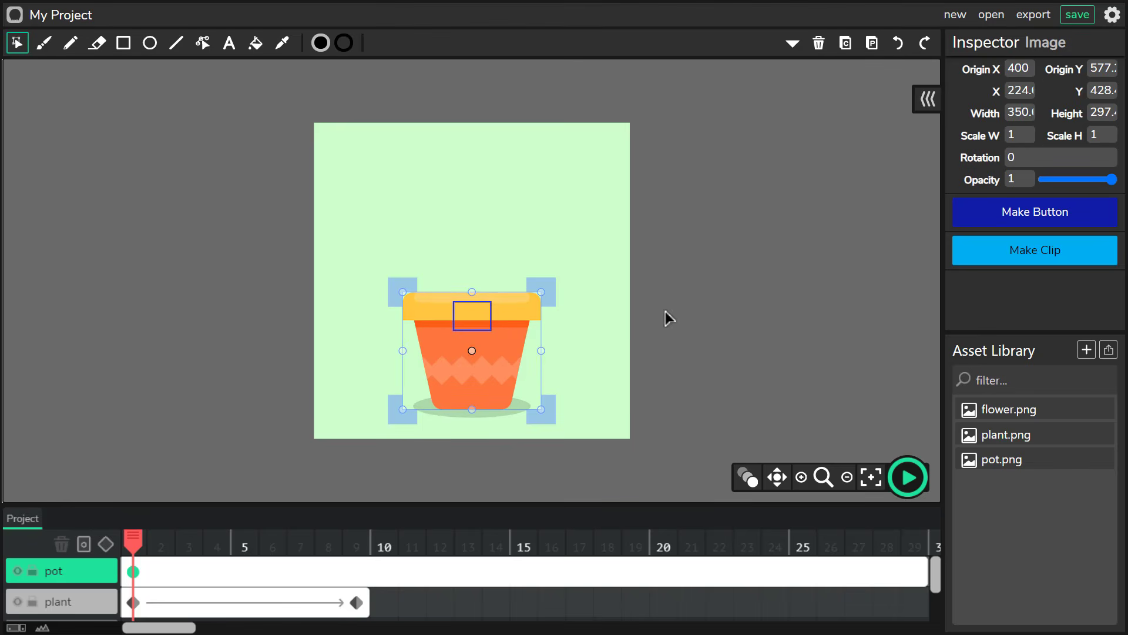
pyautogui.click(727, 316)
# Extend the plant layer's frame to a length of 23 and move its end tween keyframe to frame 23.
pyautogui.moveTo(134, 540); pyautogui.dragTo(358, 551)
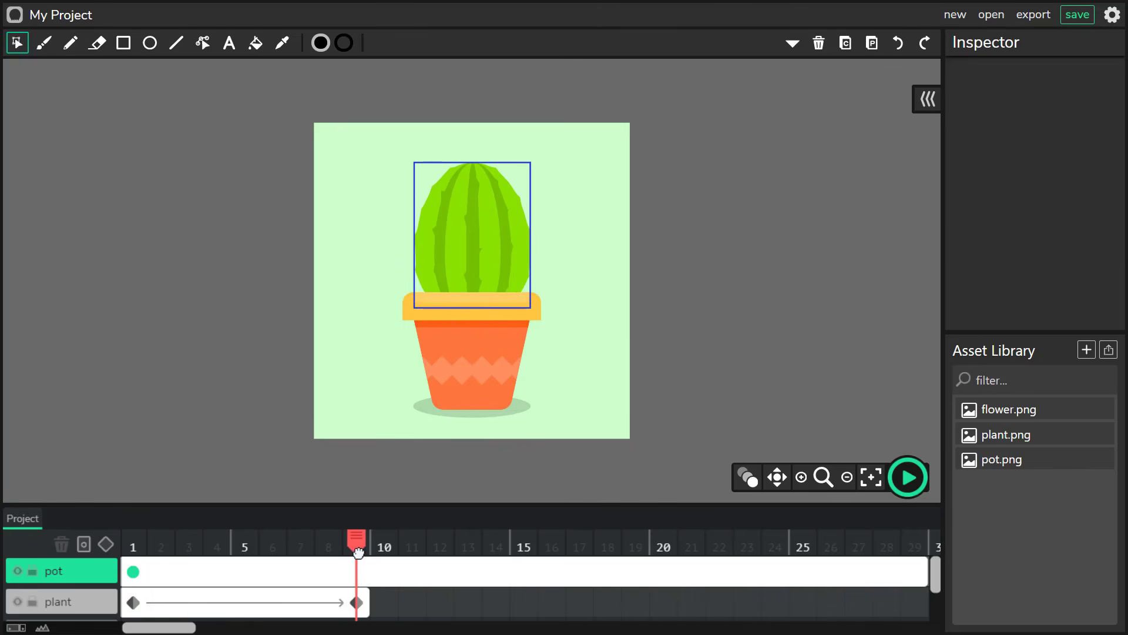
pyautogui.click(362, 601)
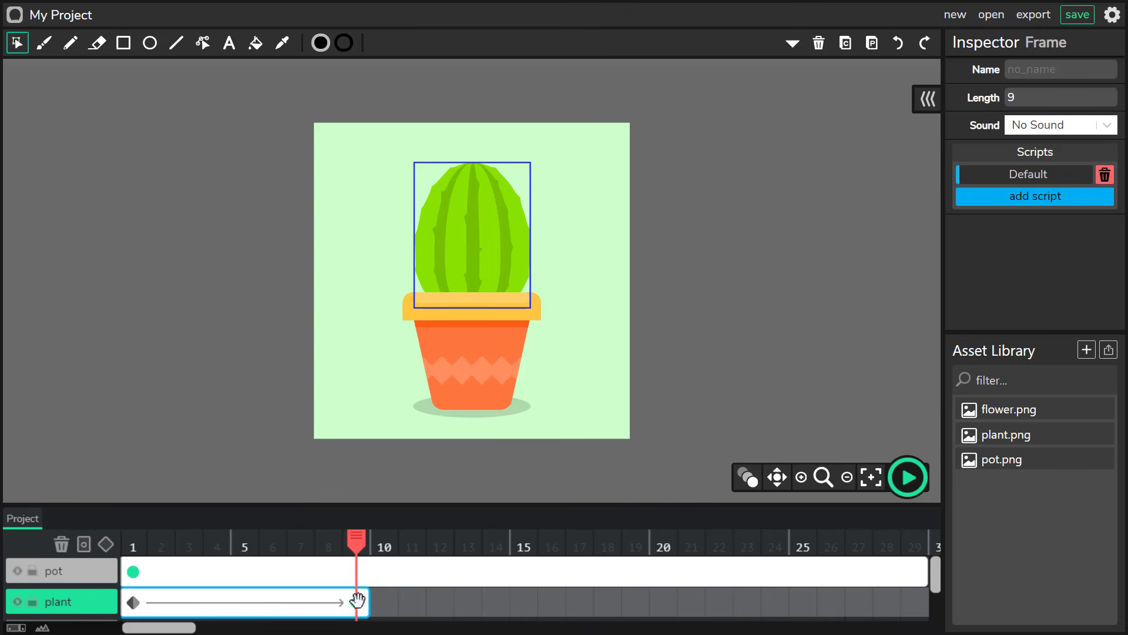
pyautogui.moveTo(367, 602); pyautogui.dragTo(760, 602)
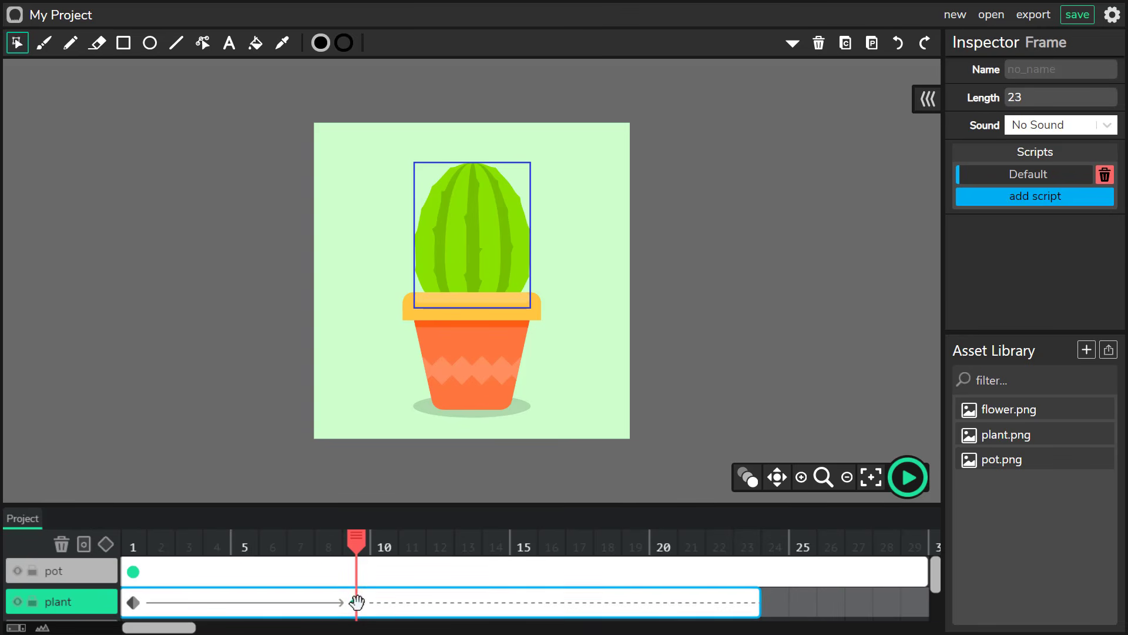
pyautogui.moveTo(356, 602); pyautogui.dragTo(758, 603)
# Preview the cactus growth animation from frame 1, stopping playback after a few frames.
pyautogui.moveTo(720, 550); pyautogui.dragTo(36, 547)
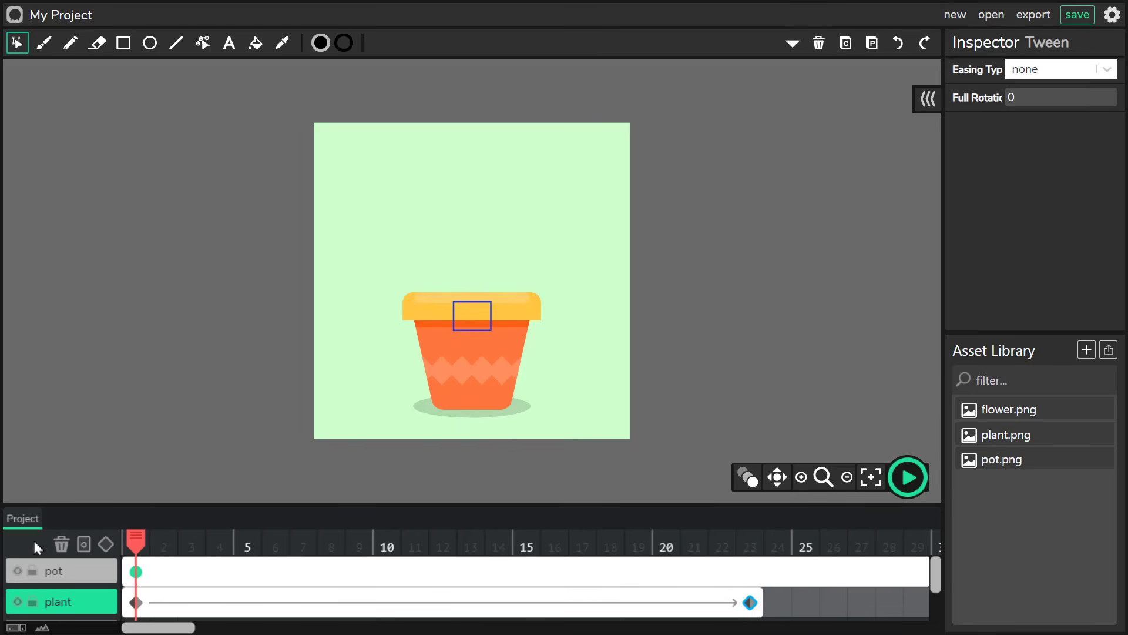
pyautogui.click(923, 491)
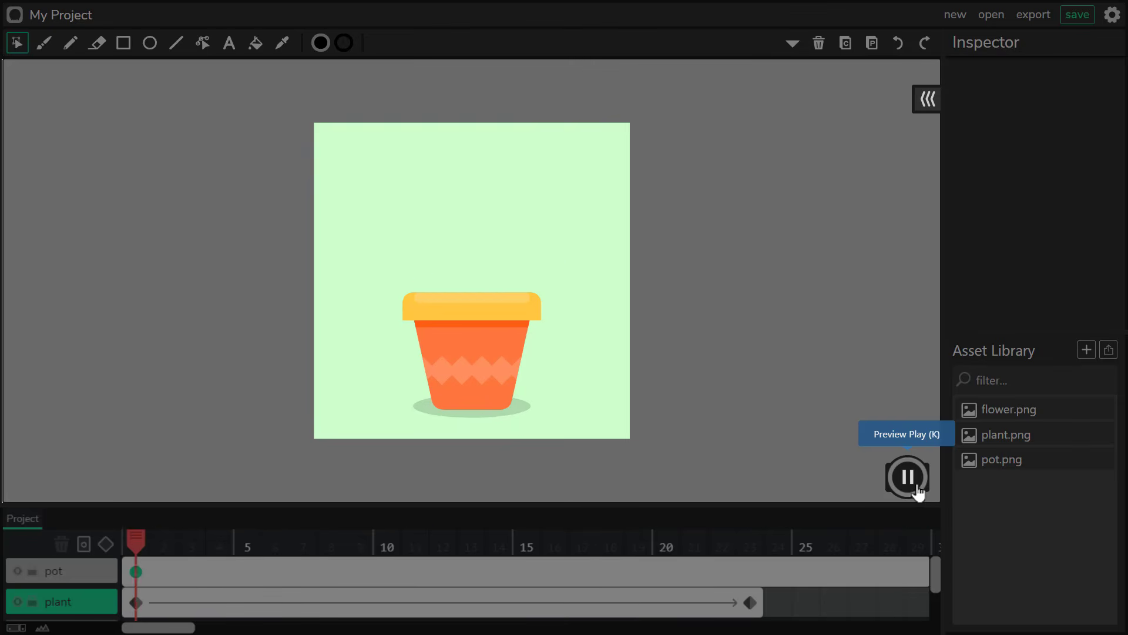
pyautogui.click(919, 489)
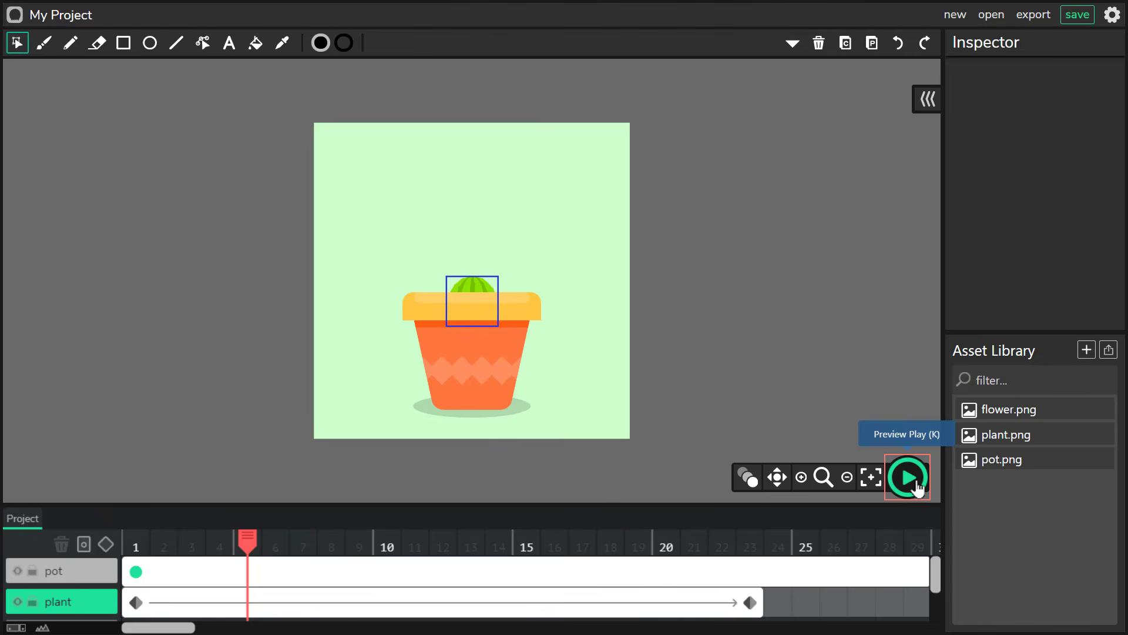
# Try the "in" easing type on the plant's frame 1 tween and scrub through the timeline to check the motion.
pyautogui.click(131, 601)
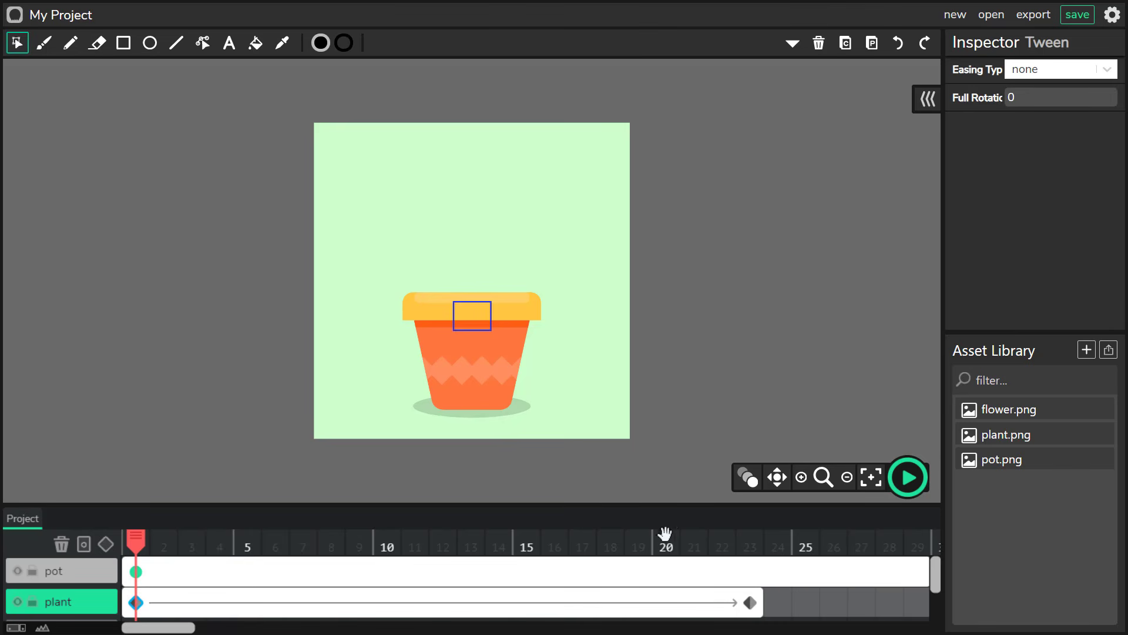
pyautogui.click(1107, 70)
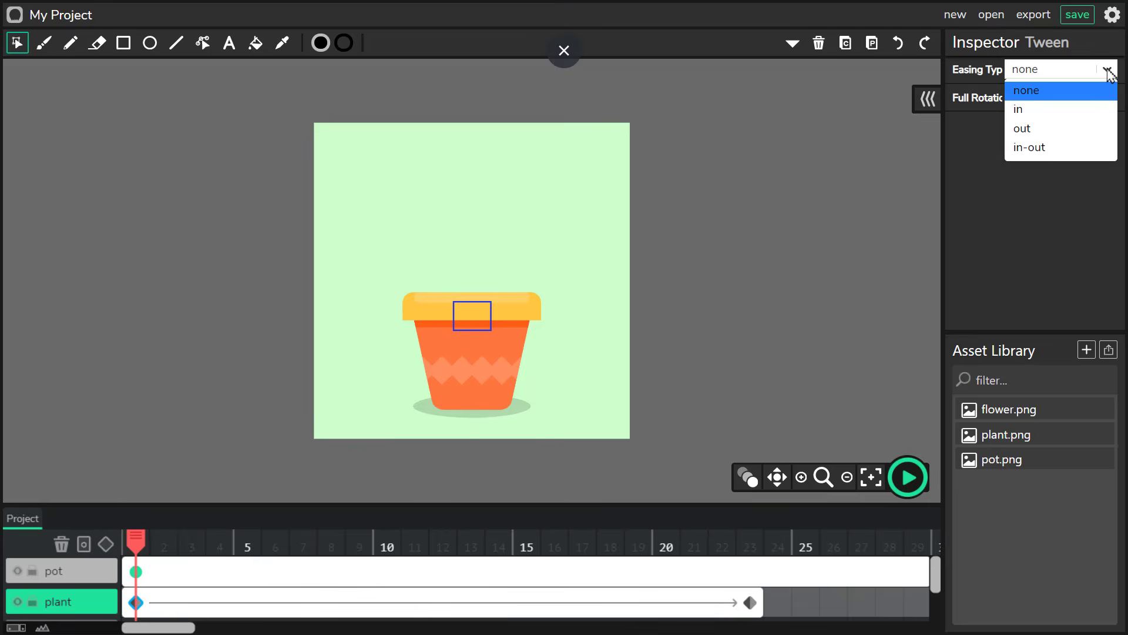
pyautogui.click(1080, 110)
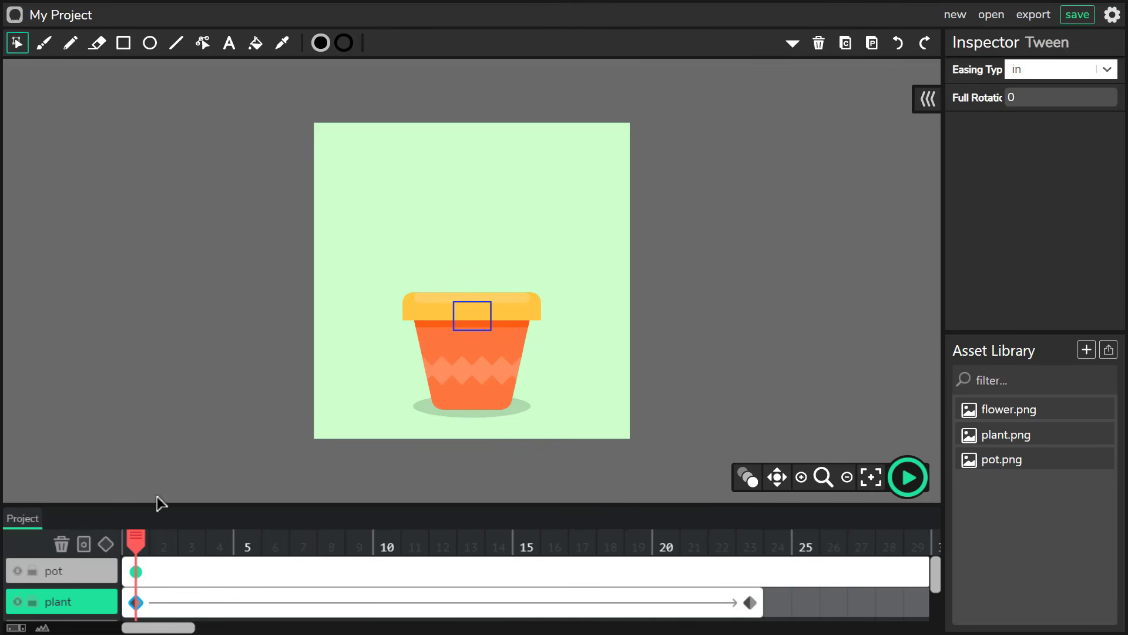
pyautogui.moveTo(195, 538); pyautogui.dragTo(799, 584)
pyautogui.moveTo(247, 546); pyautogui.dragTo(130, 547)
# Set the plant's frame 1 tween easing type to "out" and scrub through to frame 23 to check the growth.
pyautogui.click(1107, 69)
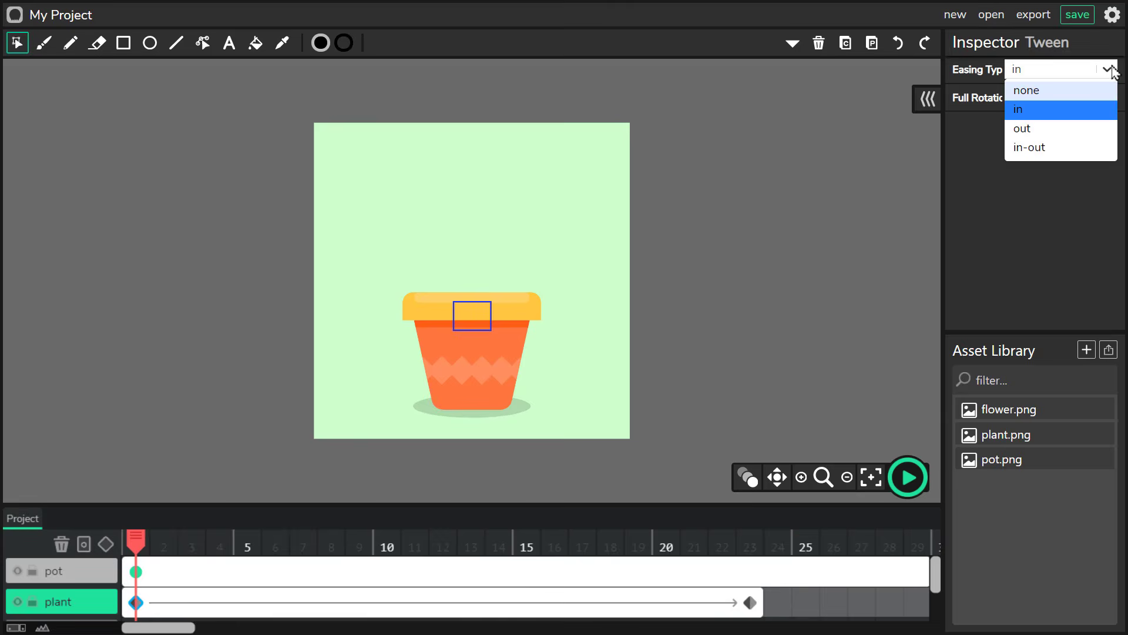
pyautogui.click(1057, 132)
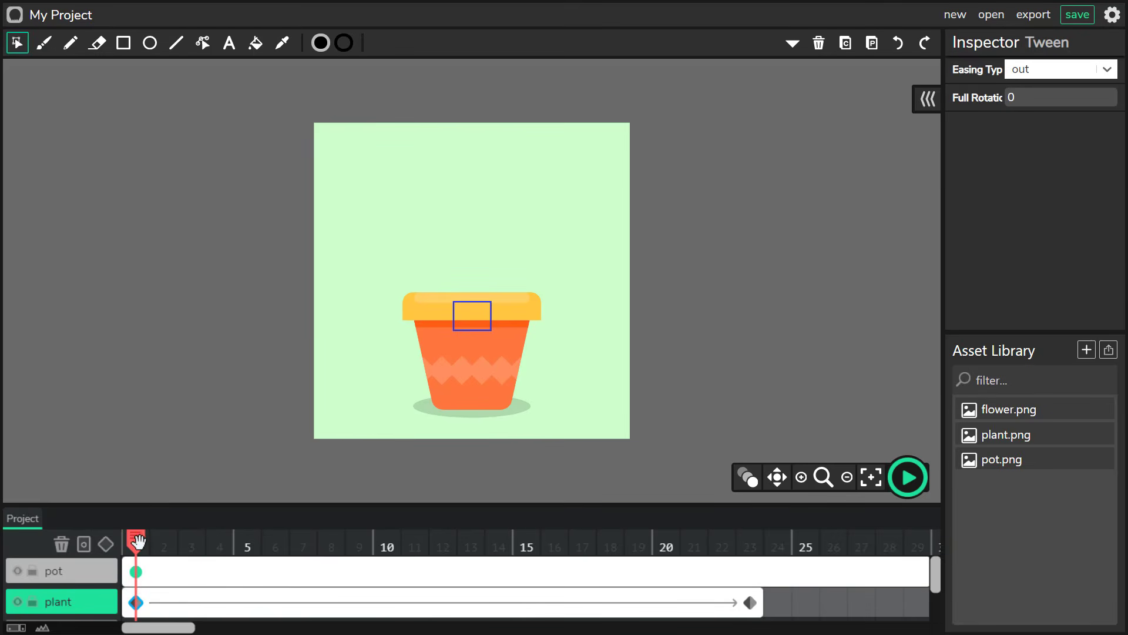
pyautogui.moveTo(132, 556); pyautogui.dragTo(757, 577)
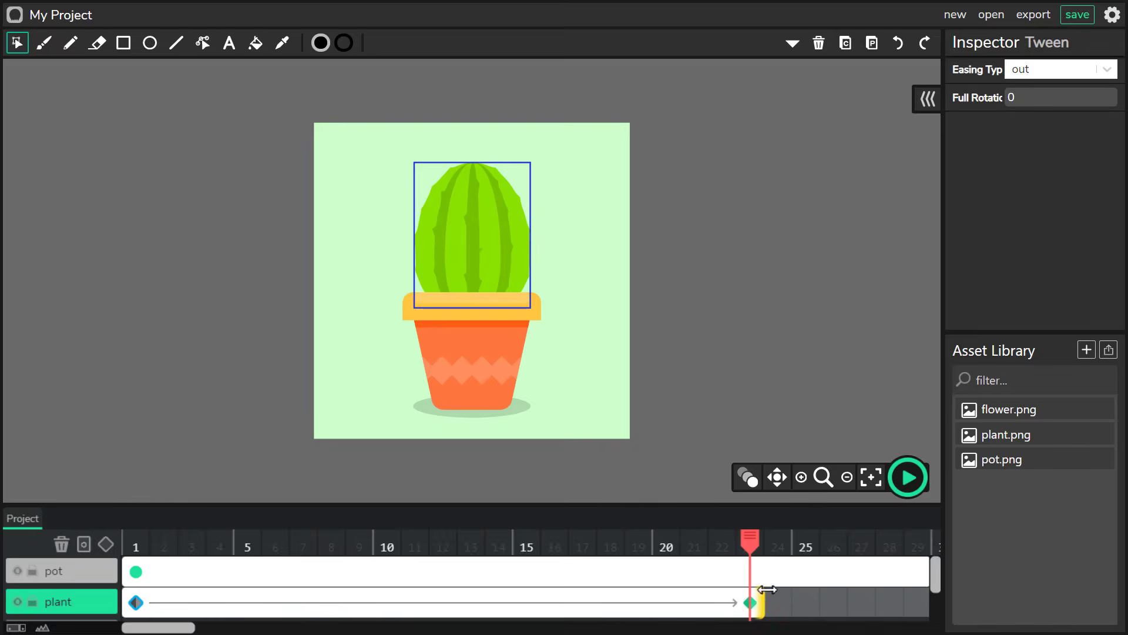
# Extend the frames of both the plant and pot layers to a length of 38.
pyautogui.moveTo(762, 600); pyautogui.dragTo(842, 595)
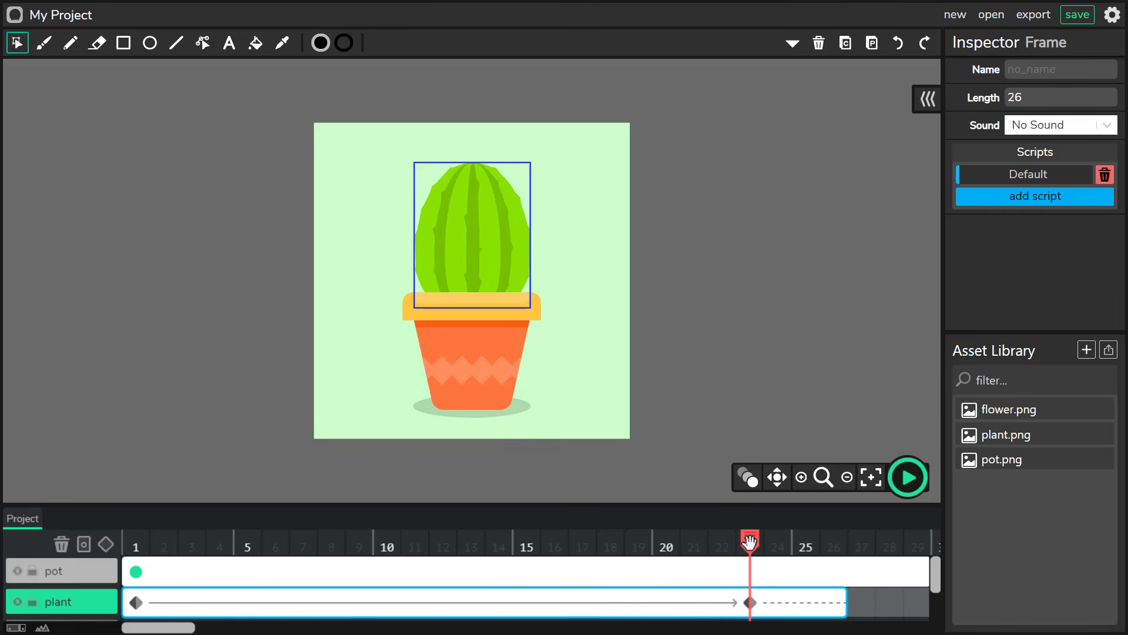
pyautogui.moveTo(749, 542); pyautogui.dragTo(818, 549)
pyautogui.moveTo(170, 627); pyautogui.dragTo(276, 626)
pyautogui.moveTo(339, 605); pyautogui.dragTo(671, 601)
pyautogui.moveTo(415, 564); pyautogui.dragTo(672, 564)
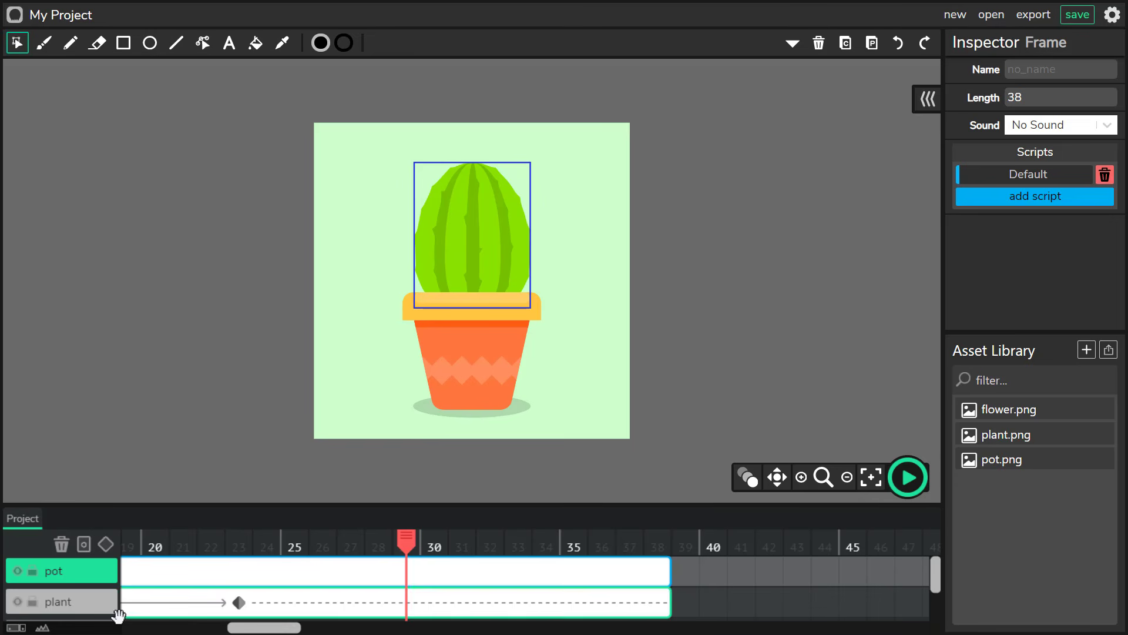
# Add a third layer beneath the plant layer.
pyautogui.scroll(-2, 933, 572)
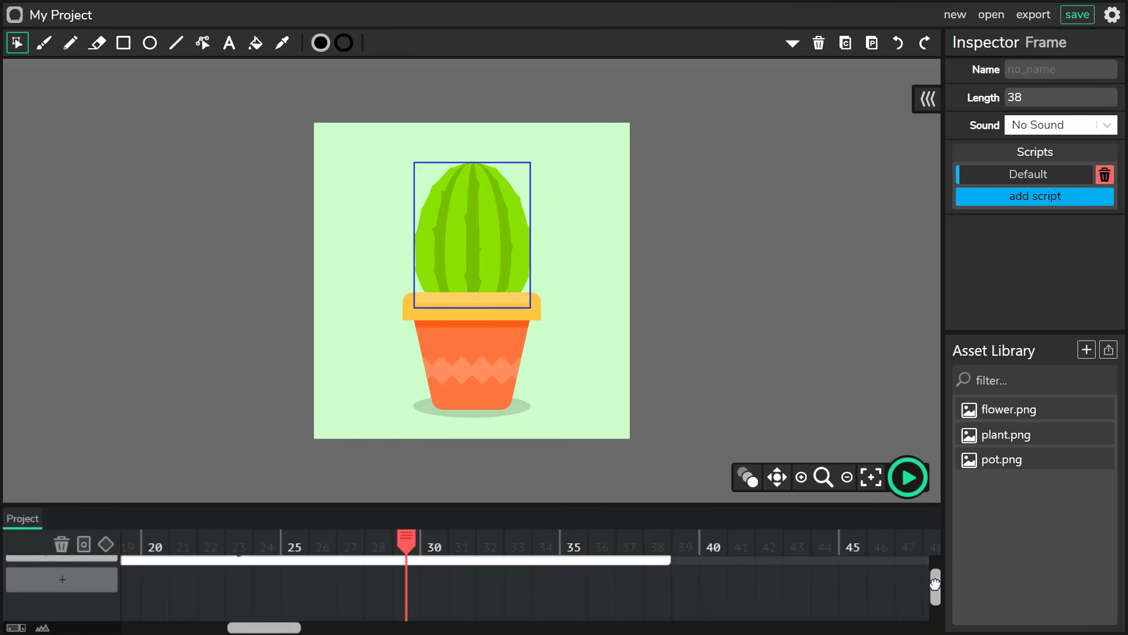
pyautogui.click(61, 582)
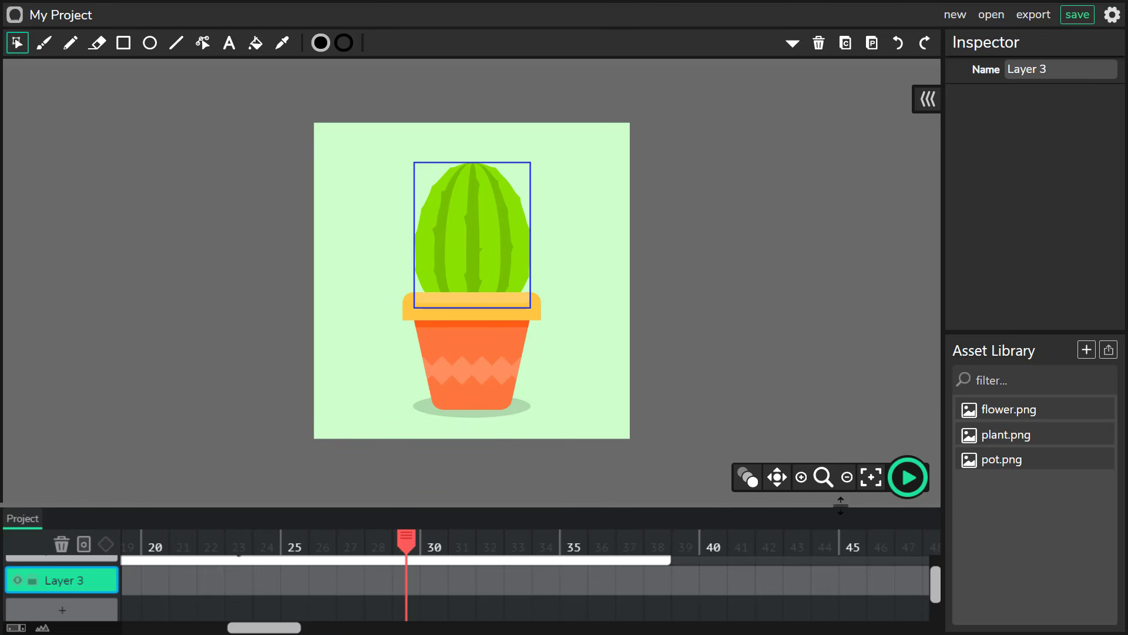
# Add a frame at 23 on Layer 3 and place plant.png beside the large cactus on the canvas.
pyautogui.moveTo(840, 506); pyautogui.dragTo(840, 427)
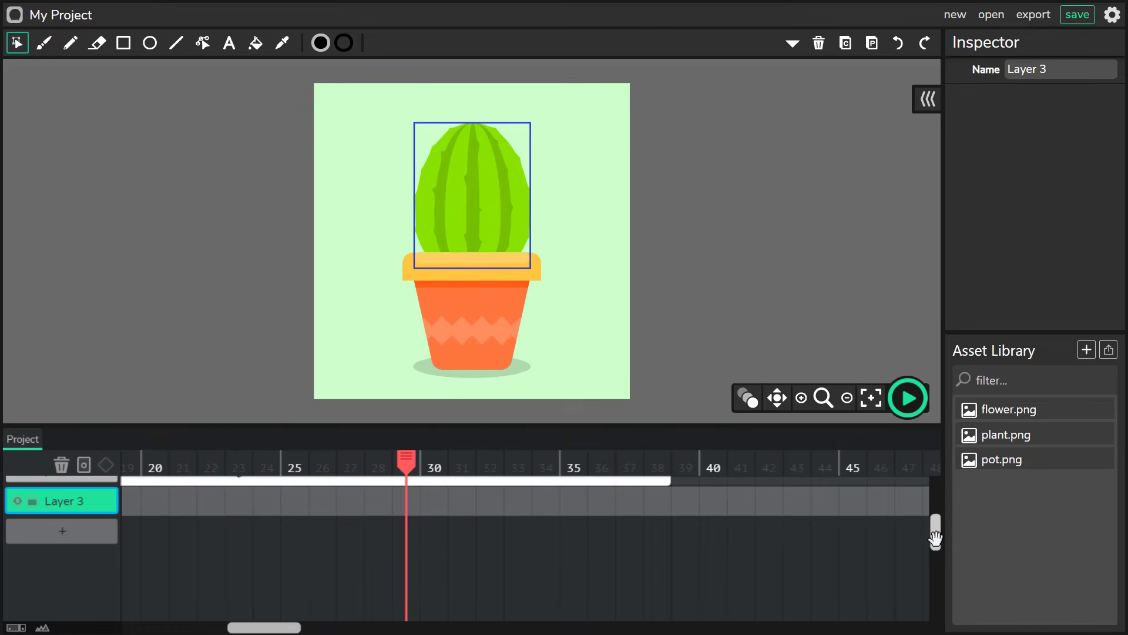
pyautogui.scroll(2, 935, 537)
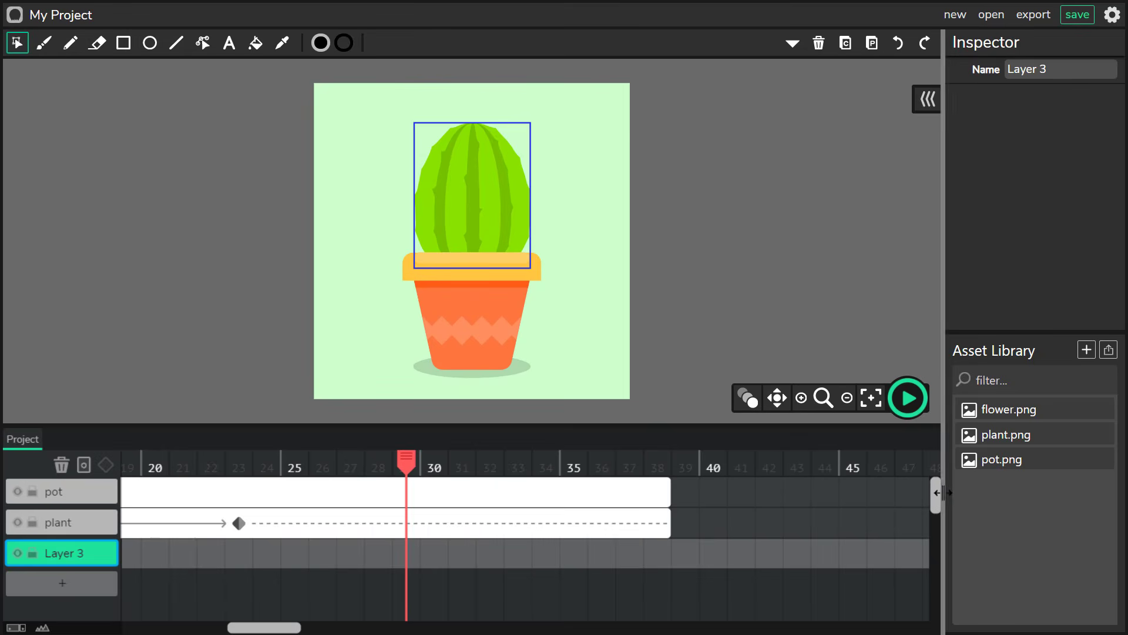
pyautogui.click(238, 555)
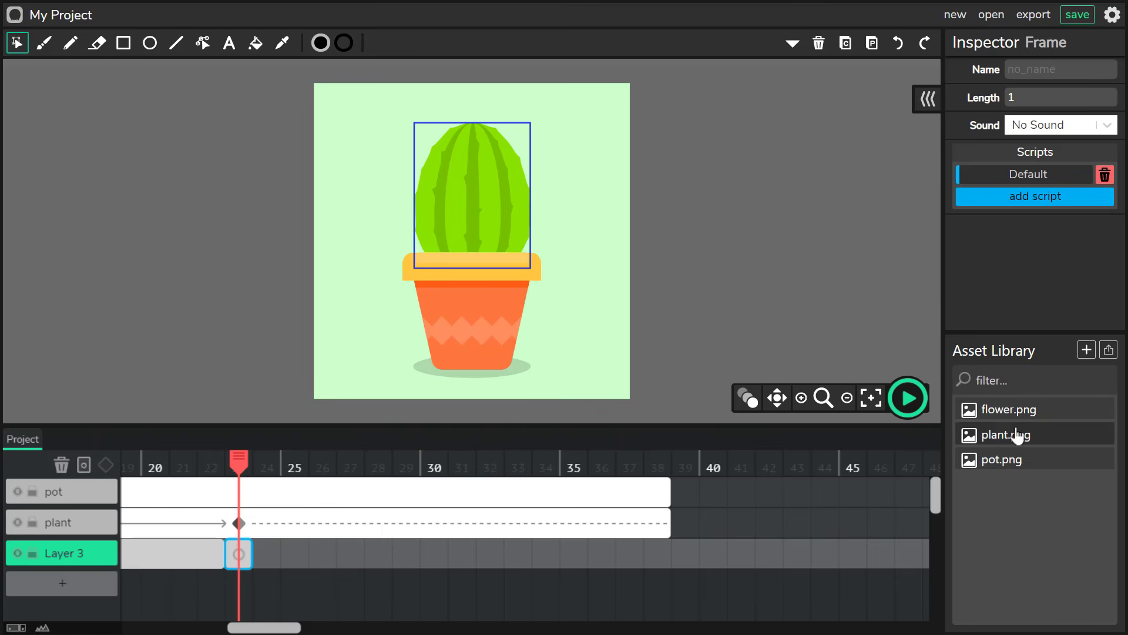
pyautogui.moveTo(1017, 433); pyautogui.dragTo(444, 250)
# Rotate the new plant image to about -32 degrees and shrink it to about 134 x 156.
pyautogui.click(392, 263)
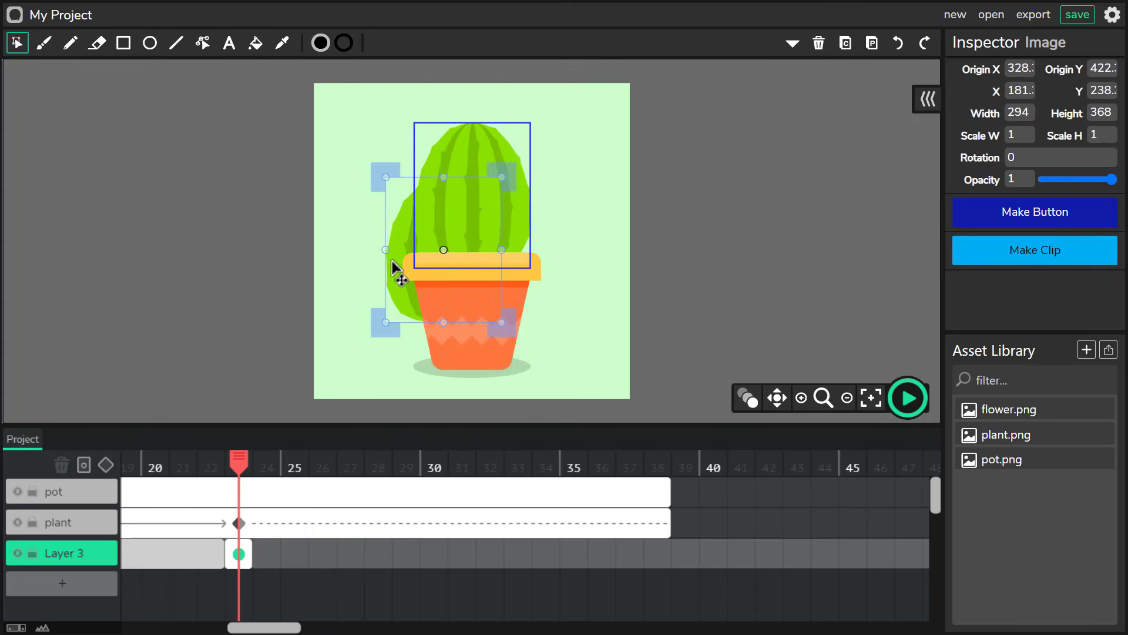
pyautogui.moveTo(504, 171); pyautogui.dragTo(459, 145)
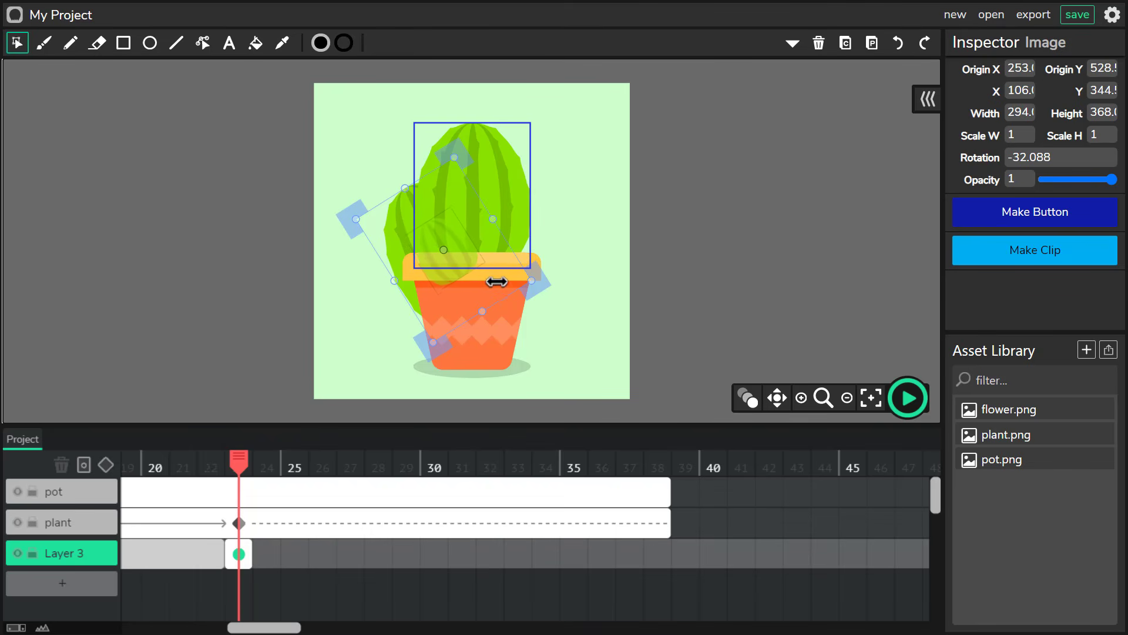
pyautogui.moveTo(494, 281); pyautogui.dragTo(461, 248)
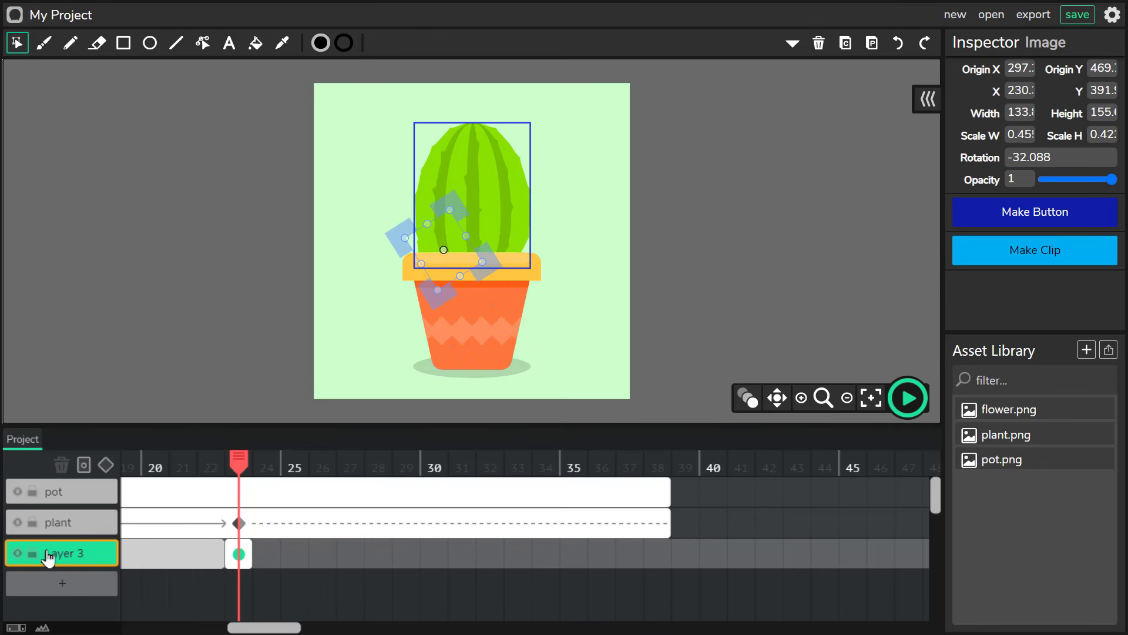
# Move Layer 3 between the pot and plant layers and rename it plant2.
pyautogui.moveTo(49, 558); pyautogui.dragTo(69, 527)
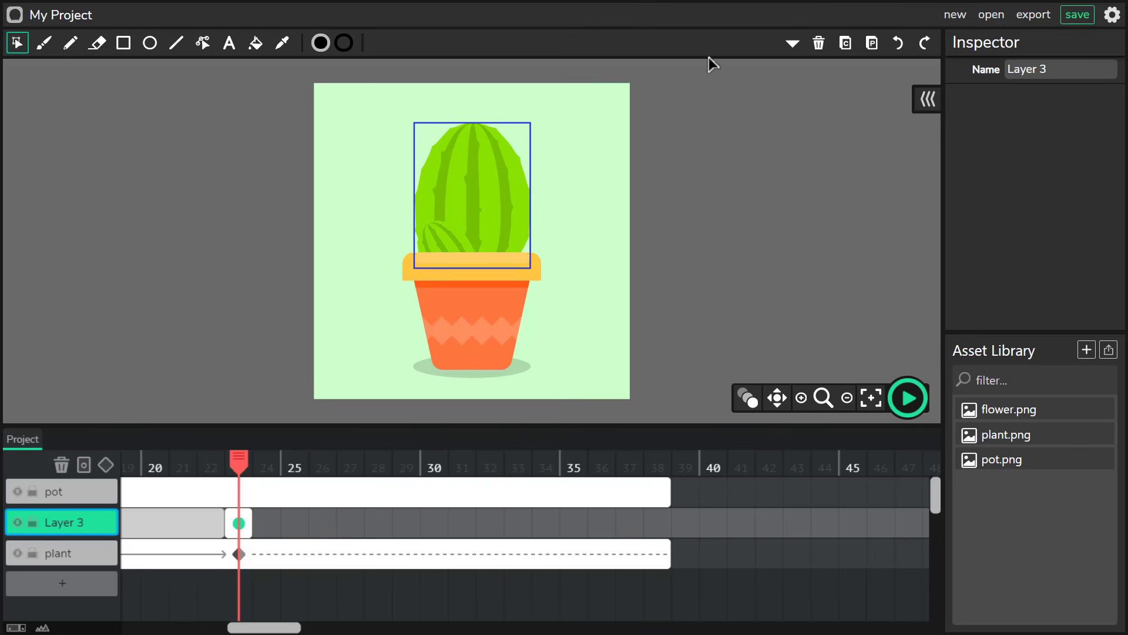
pyautogui.moveTo(1087, 69); pyautogui.dragTo(1026, 69)
pyautogui.write('plant2')
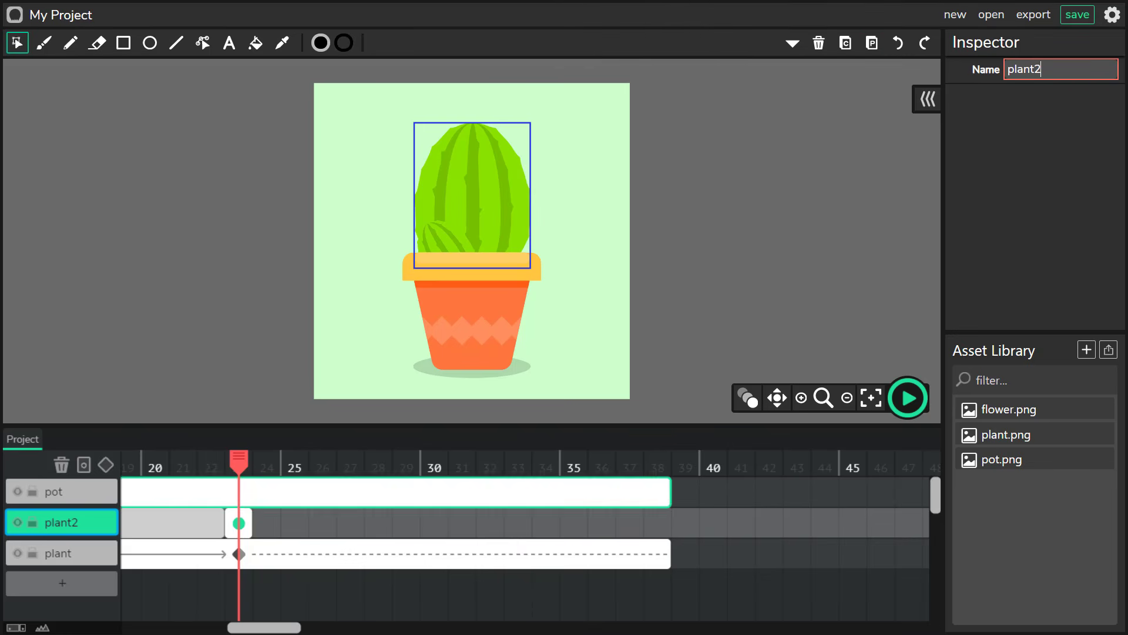
# Lock the plant and pot layers and move the small cactus to the upper-left edge of the large cactus.
pyautogui.click(239, 522)
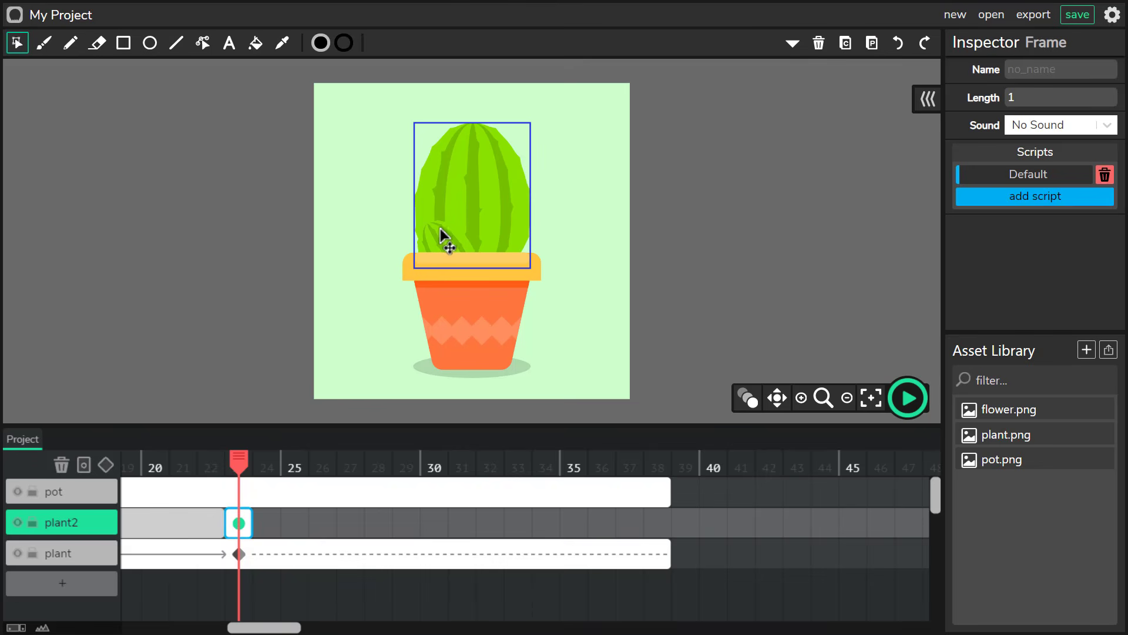
pyautogui.click(31, 555)
pyautogui.click(31, 491)
pyautogui.click(375, 221)
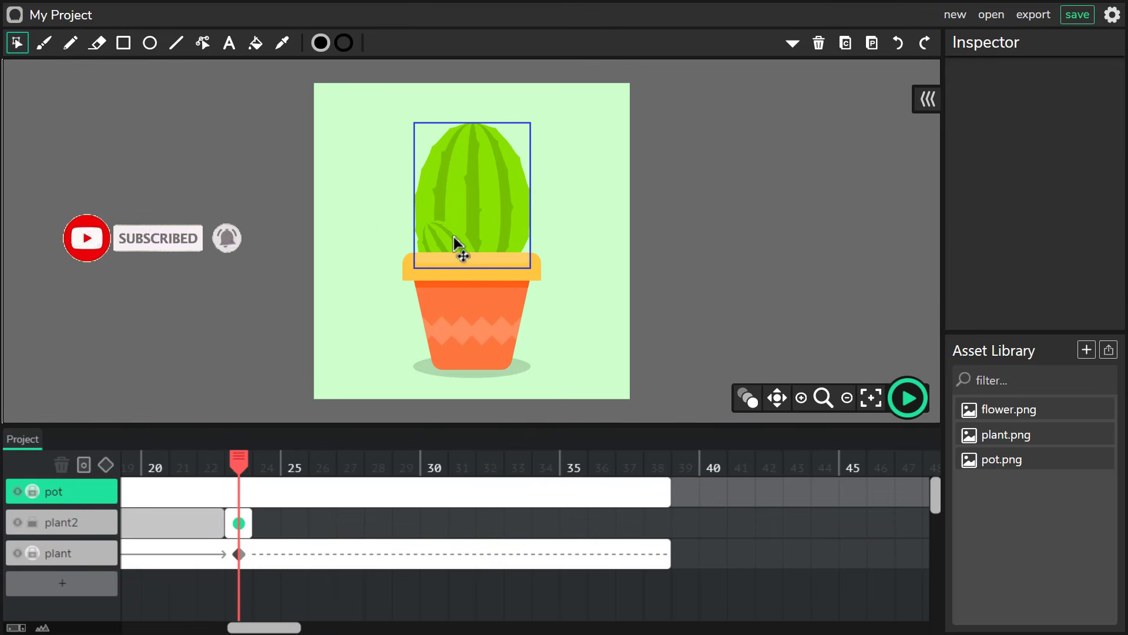
pyautogui.moveTo(454, 236); pyautogui.dragTo(432, 119)
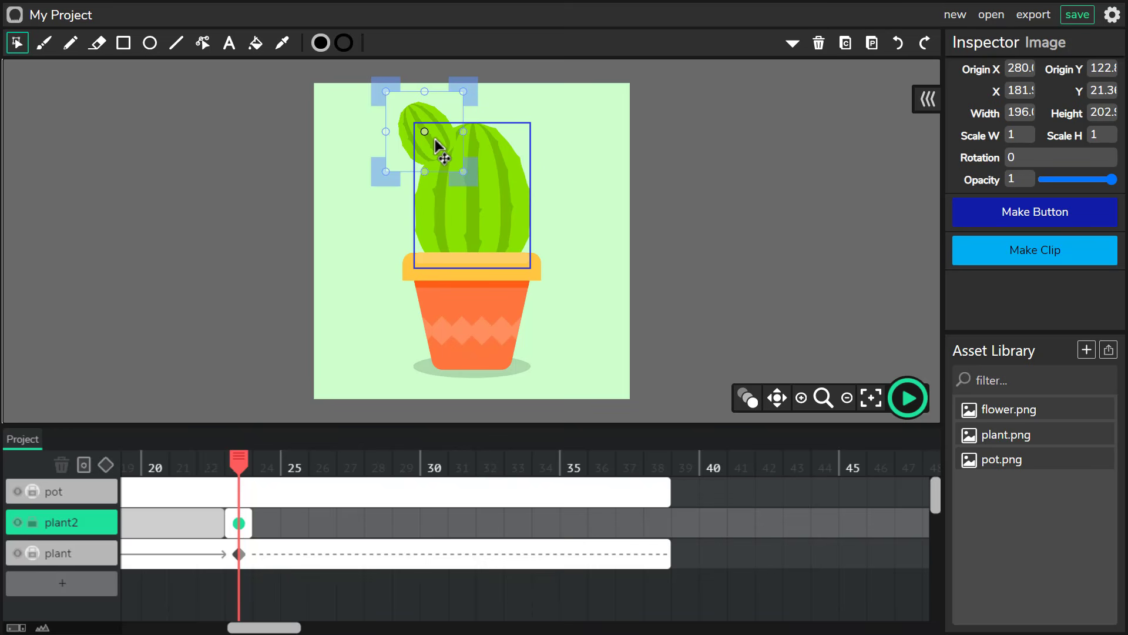
# Extend plant2's frame to a length of 10 and add tweens at frames 32 and 23.
pyautogui.click(239, 522)
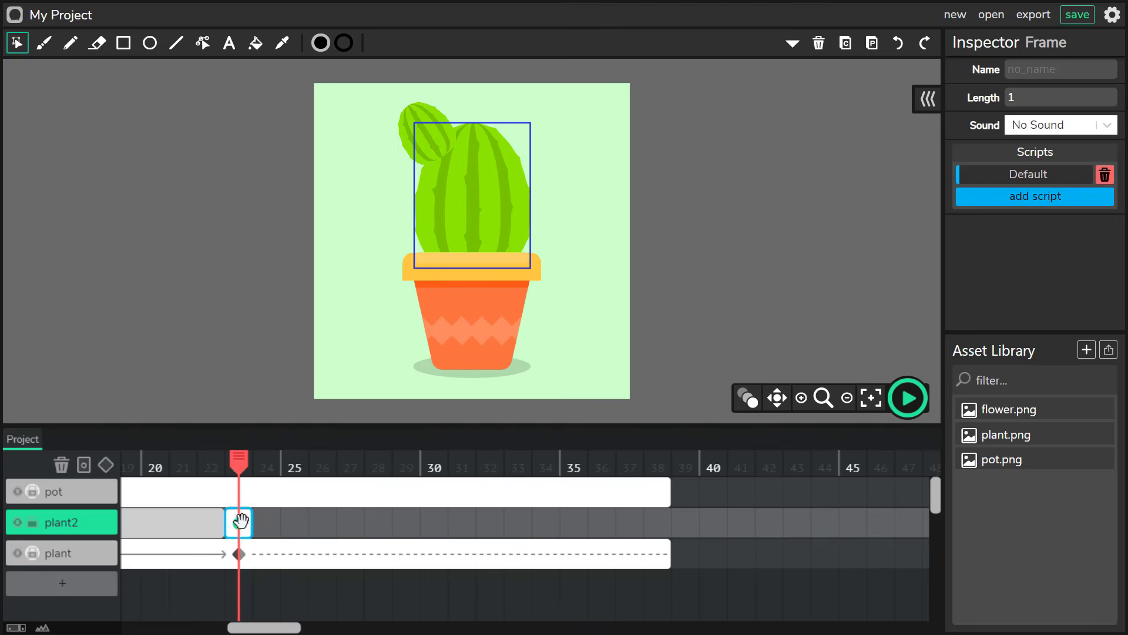
pyautogui.moveTo(241, 521); pyautogui.dragTo(488, 524)
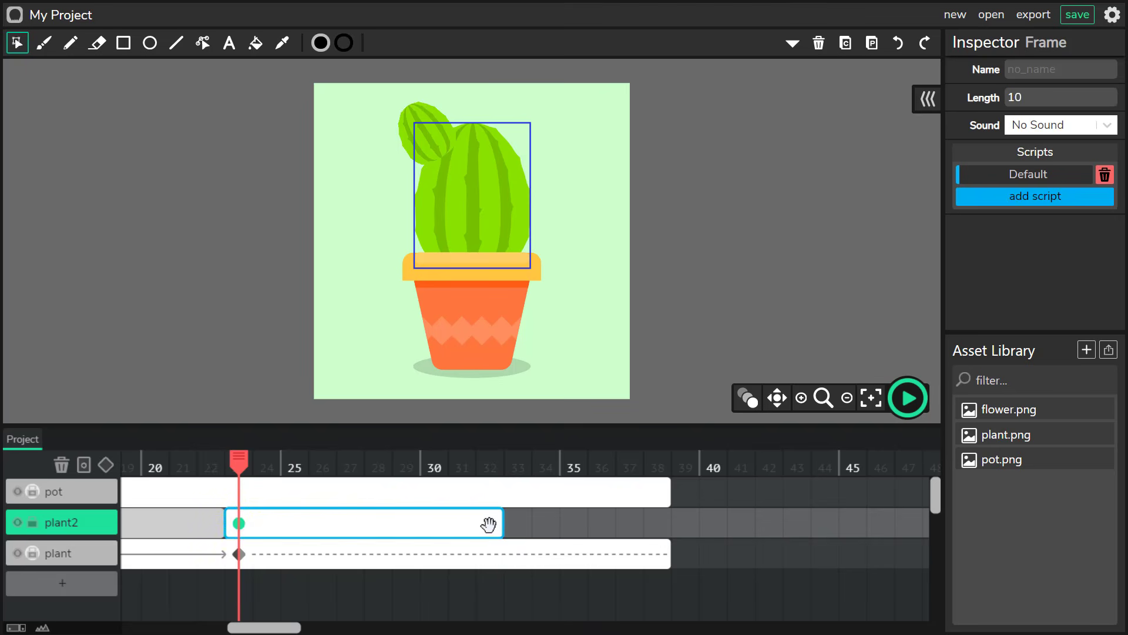
pyautogui.click(491, 524)
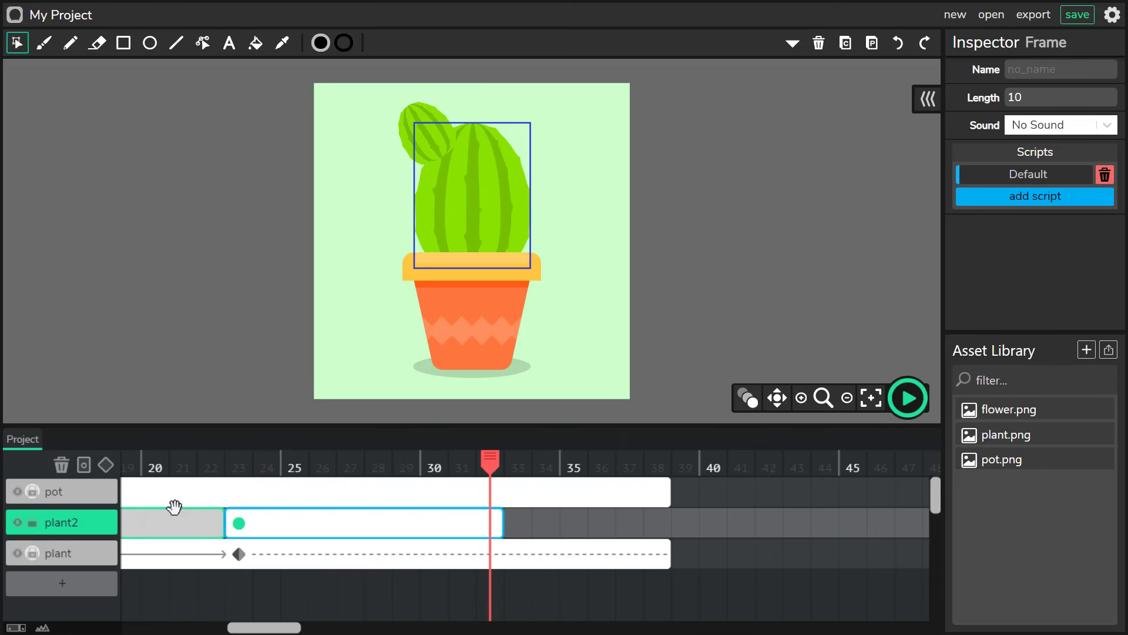
pyautogui.click(107, 470)
pyautogui.click(247, 523)
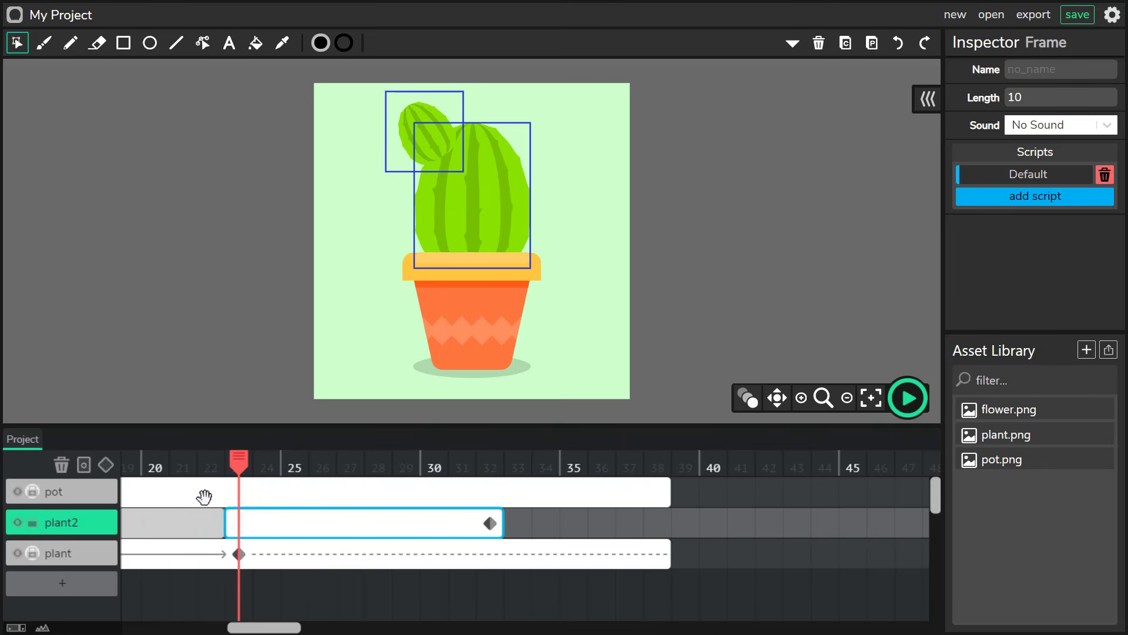
pyautogui.click(106, 464)
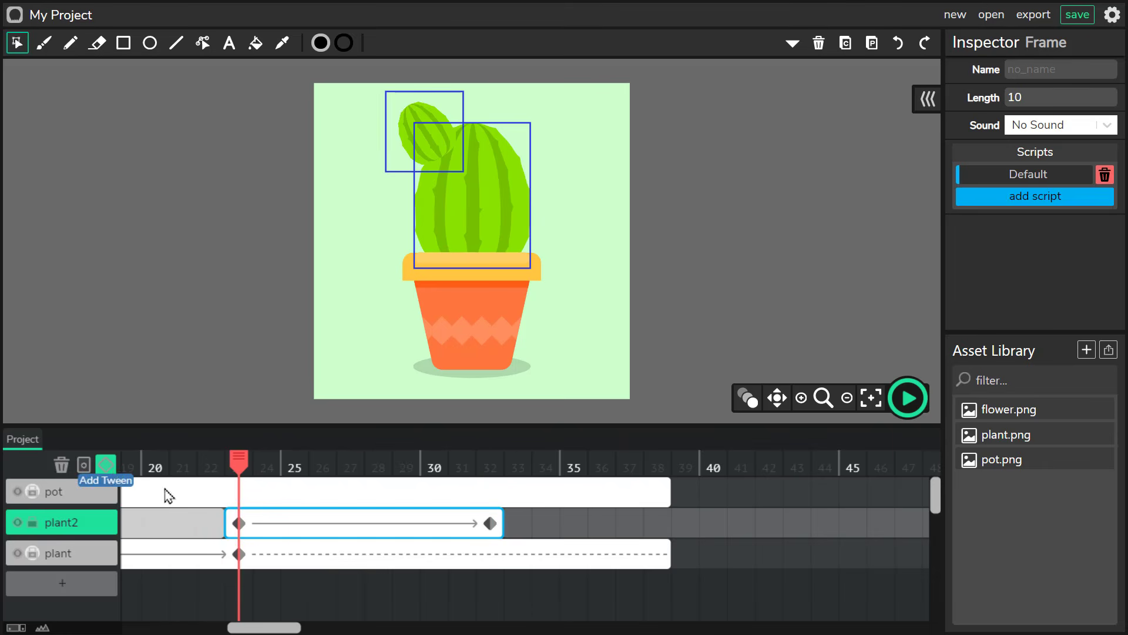
# Shrink the small cactus at plant2's frame 23 tween to about 75 x 68, over the large cactus.
pyautogui.click(490, 524)
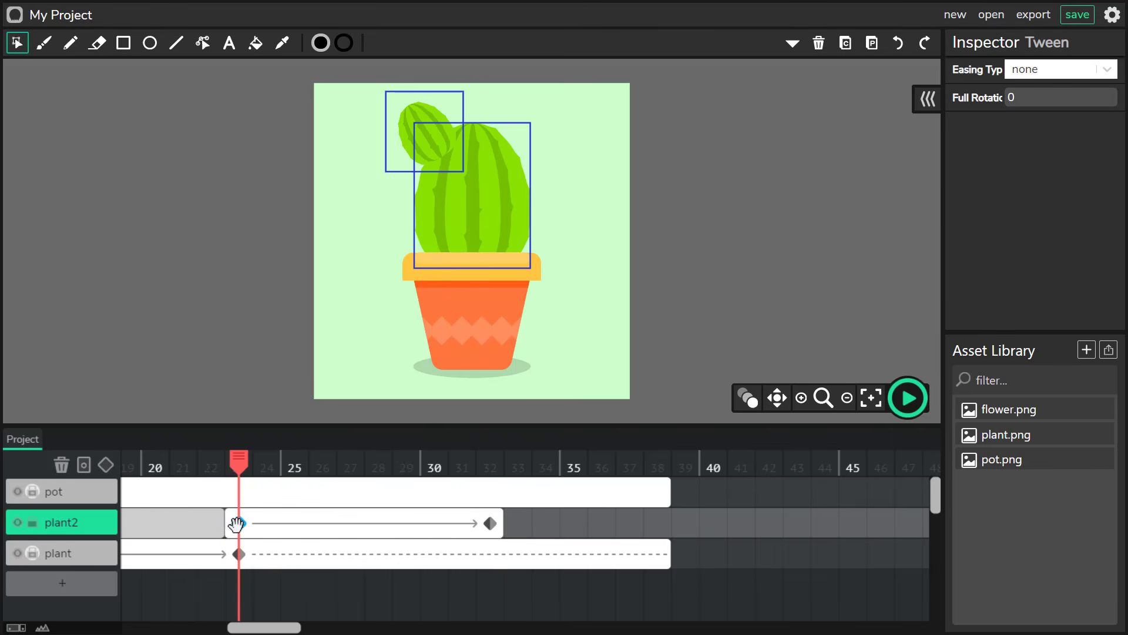
pyautogui.click(423, 136)
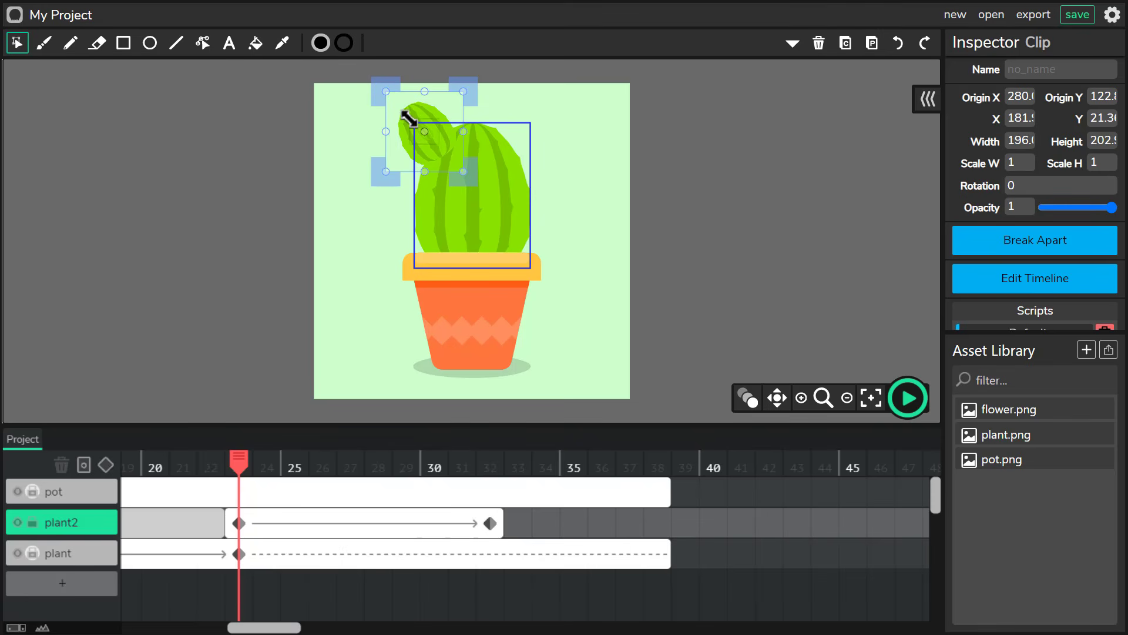
pyautogui.moveTo(405, 115); pyautogui.dragTo(468, 163)
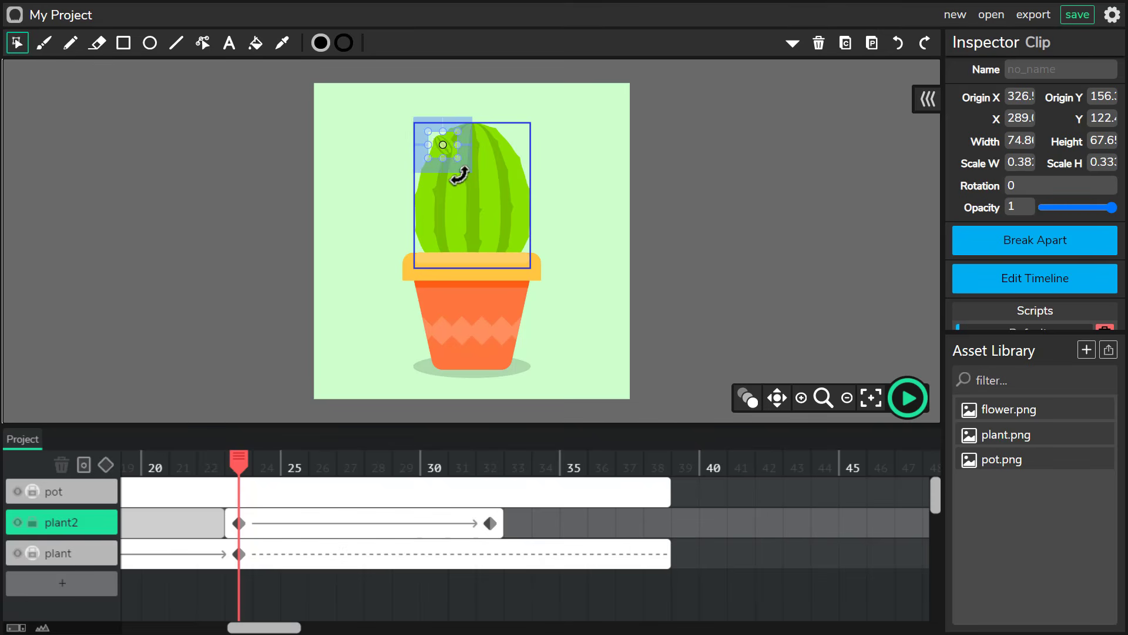
# Set the easing type of plant2's frame 23 tween to "out" and scrub through to frame 32 to check the growth.
pyautogui.click(239, 523)
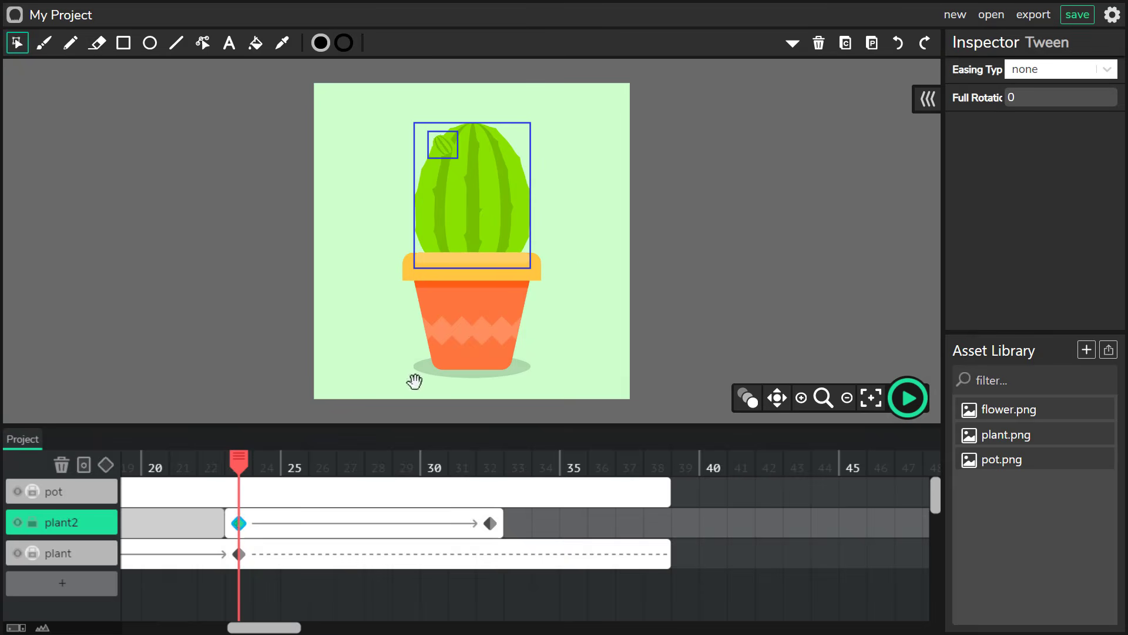
pyautogui.click(1117, 75)
pyautogui.click(1054, 129)
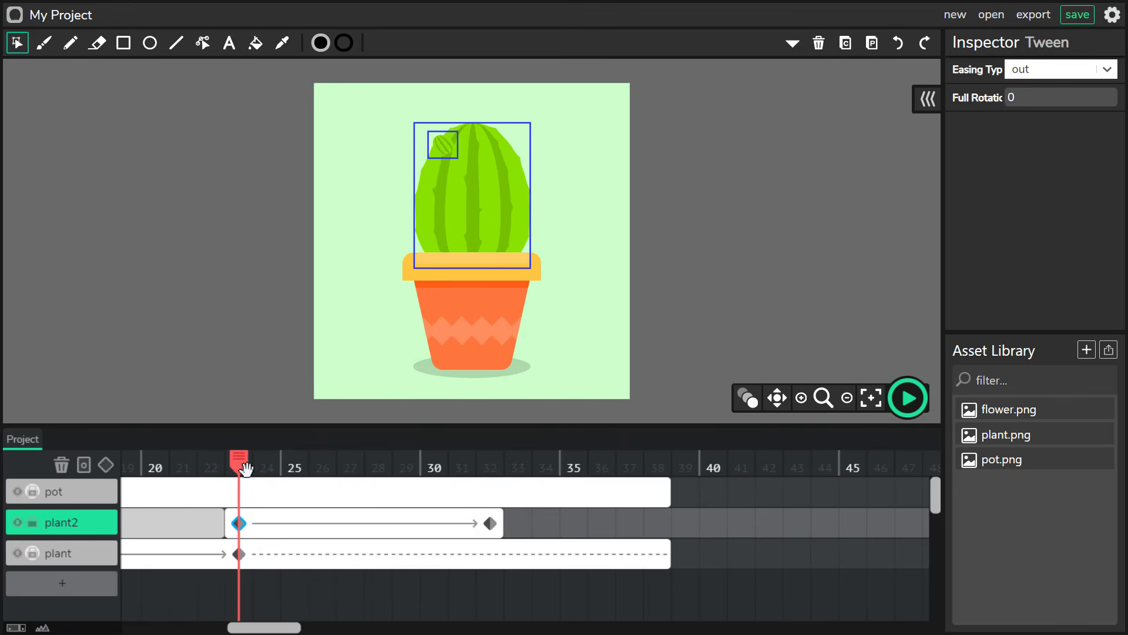
pyautogui.moveTo(238, 463); pyautogui.dragTo(498, 511)
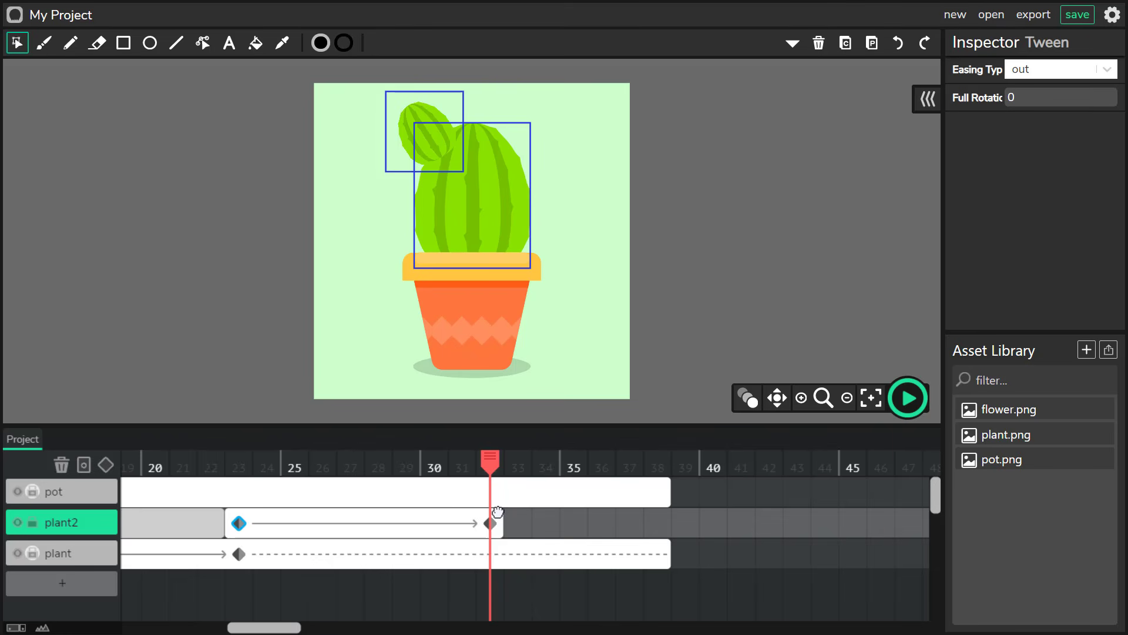
pyautogui.moveTo(422, 506); pyautogui.dragTo(490, 516)
pyautogui.click(490, 524)
# At frame 23, shrink the small cactus further to about 58 x 44 and rotate it to about 14 degrees.
pyautogui.moveTo(497, 457); pyautogui.dragTo(236, 463)
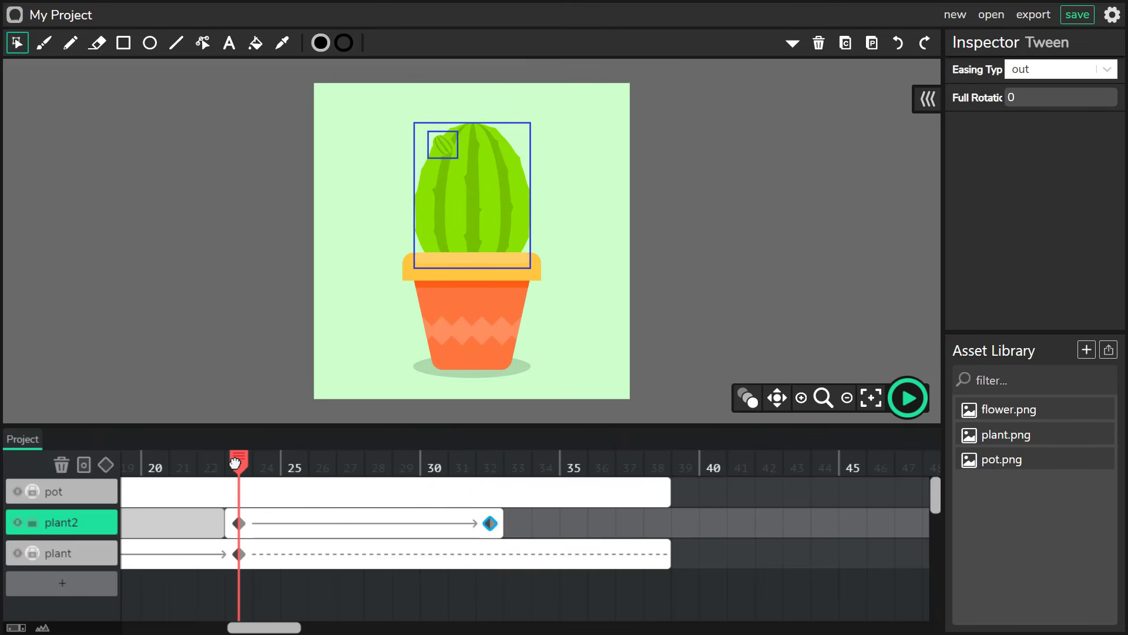
pyautogui.click(448, 151)
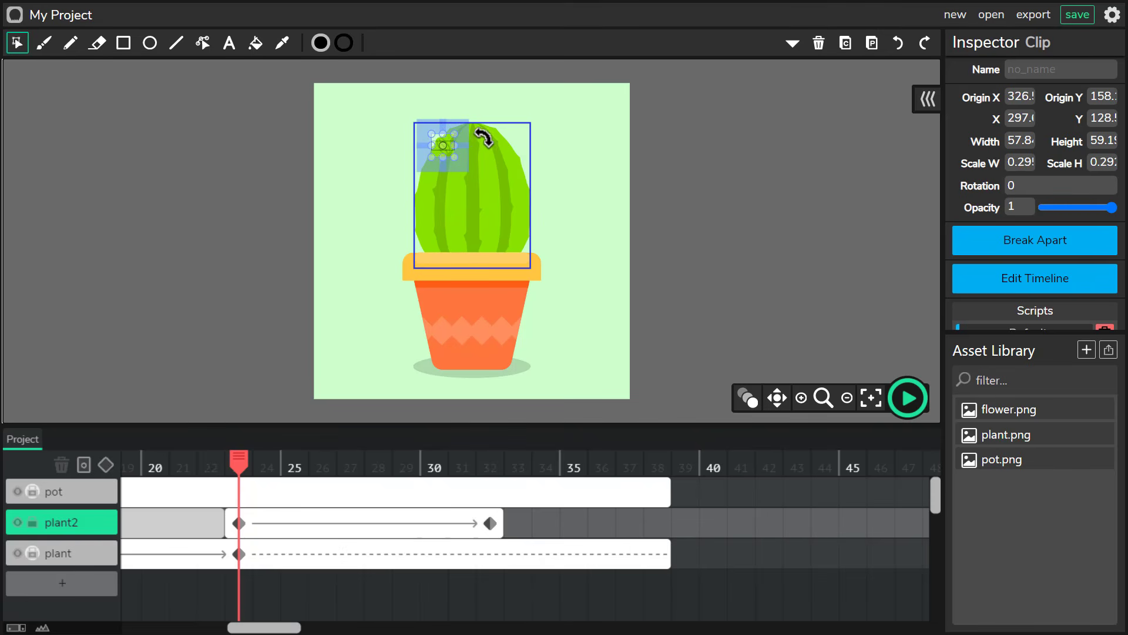
pyautogui.moveTo(484, 138); pyautogui.dragTo(504, 126)
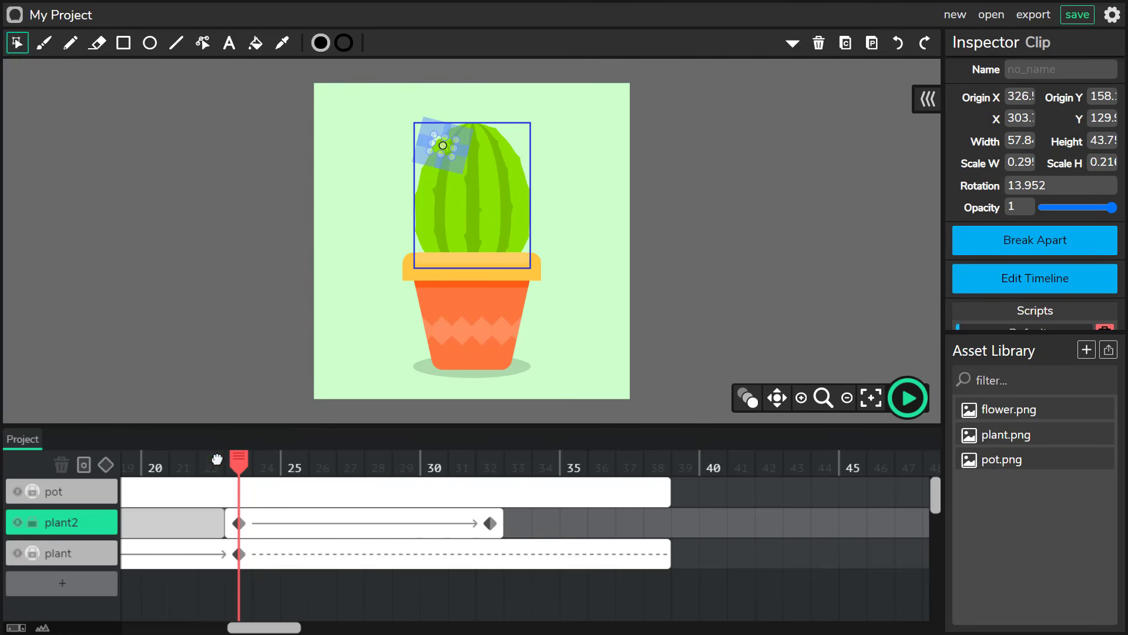
# Scrub through the growth and extend the frames of the plant2, pot and plant layers to frame 44.
pyautogui.moveTo(217, 459); pyautogui.dragTo(839, 528)
pyautogui.moveTo(672, 499); pyautogui.dragTo(831, 496)
pyautogui.moveTo(676, 555); pyautogui.dragTo(834, 556)
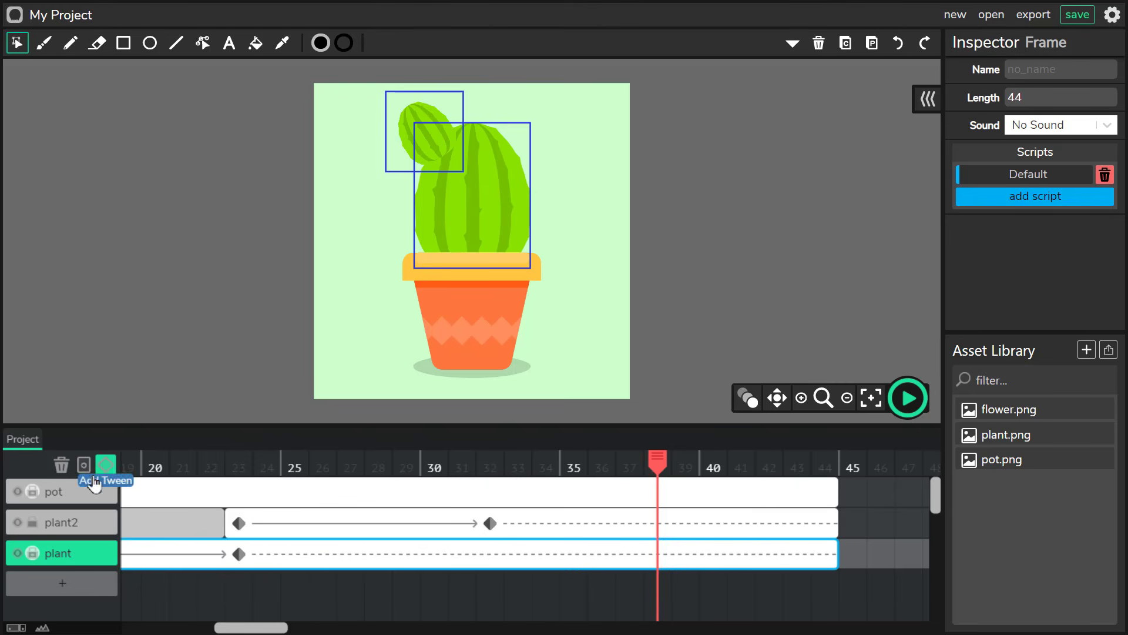
# Add a fourth layer, move it between the pot and plant2 layers, and name it flower.
pyautogui.click(69, 587)
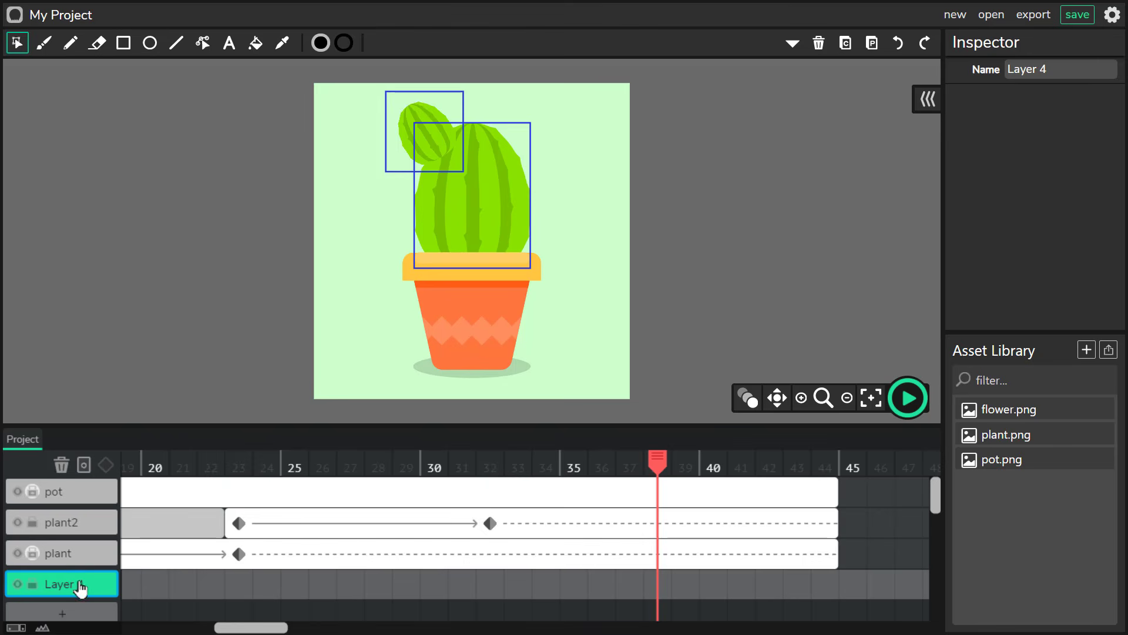
pyautogui.moveTo(80, 588); pyautogui.dragTo(88, 525)
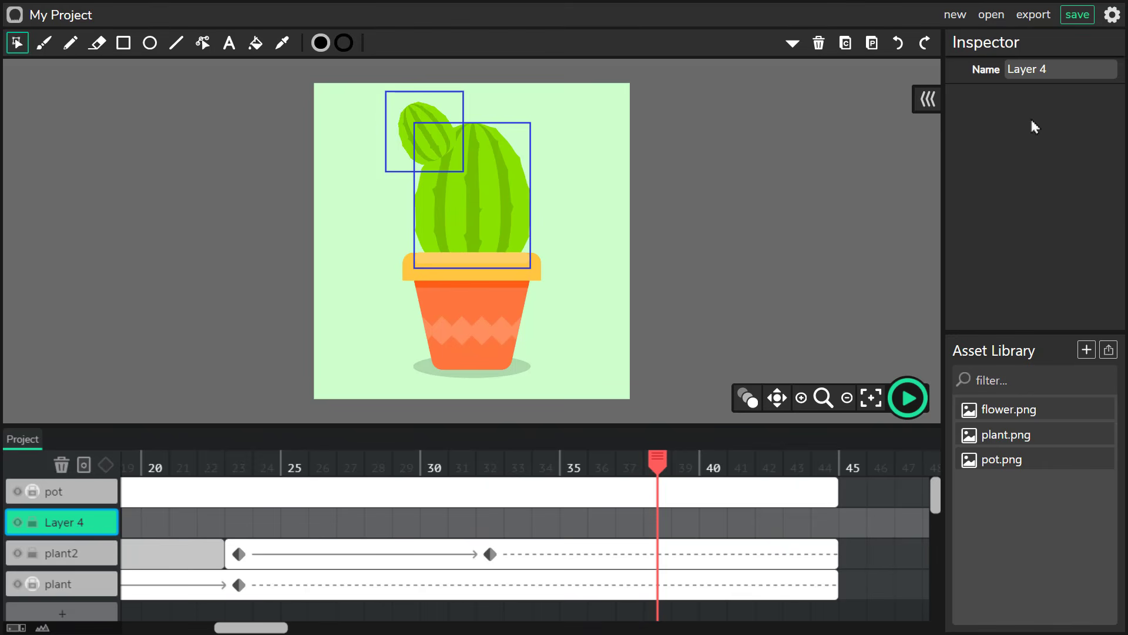
pyautogui.click(1056, 68)
pyautogui.write('flower')
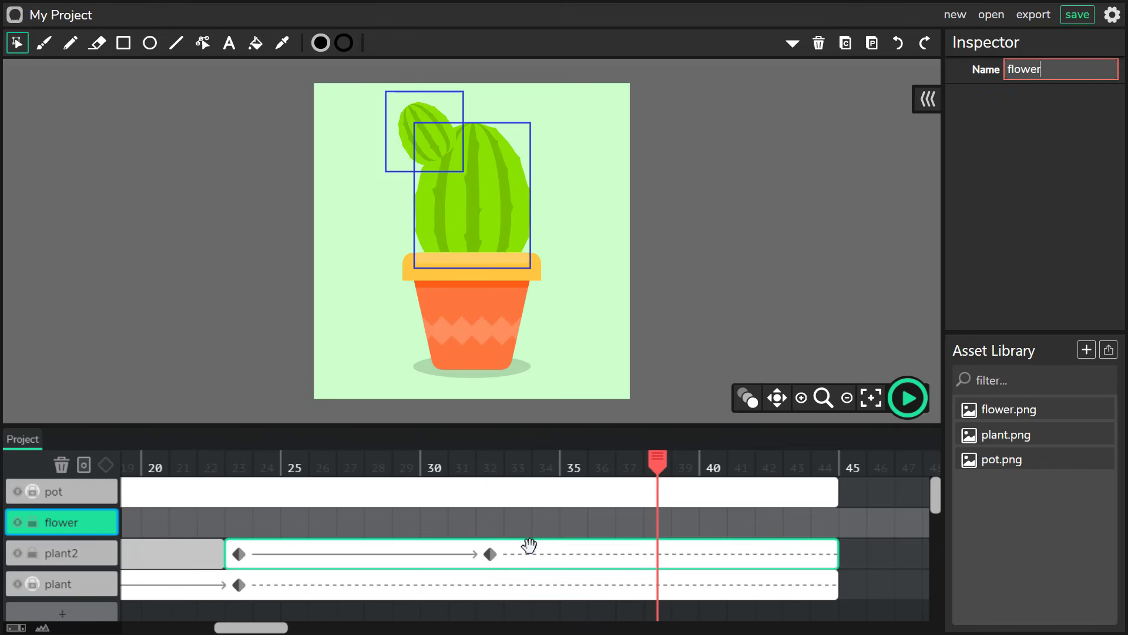
# Add a frame at 32 on the flower layer, place flower.png on the small cactus, and rotate it to about -13 degrees.
pyautogui.click(494, 528)
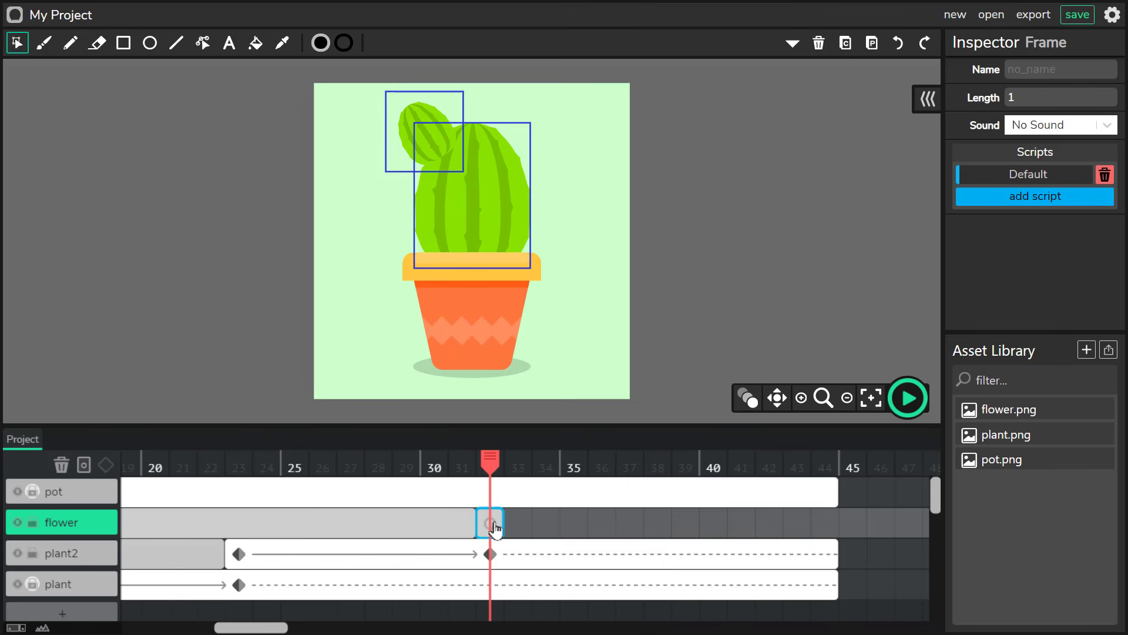
pyautogui.moveTo(1020, 410); pyautogui.dragTo(423, 121)
pyautogui.click(449, 196)
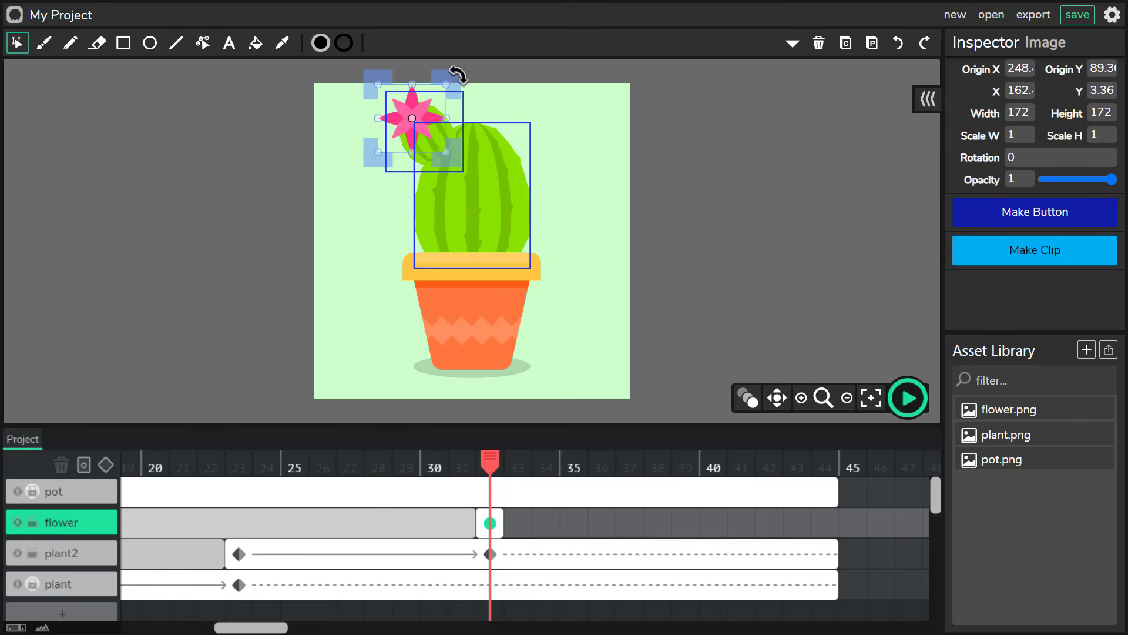
pyautogui.moveTo(458, 74); pyautogui.dragTo(446, 66)
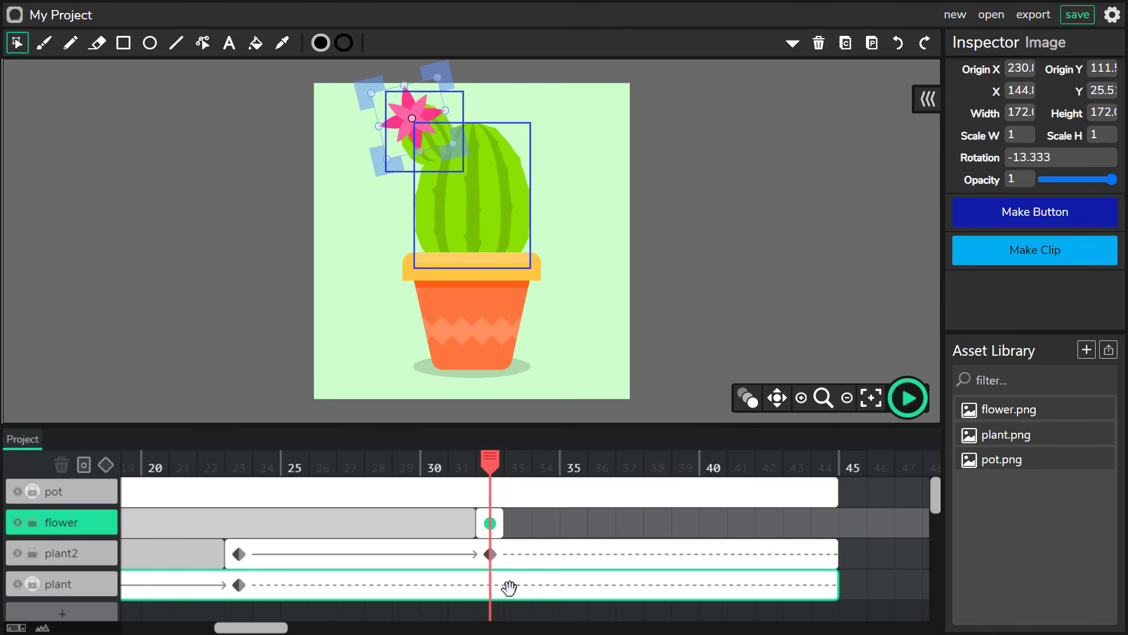
# Extend the flower layer's frame to a length of 13 and add tweens at frames 32 and 40.
pyautogui.moveTo(493, 522); pyautogui.dragTo(838, 513)
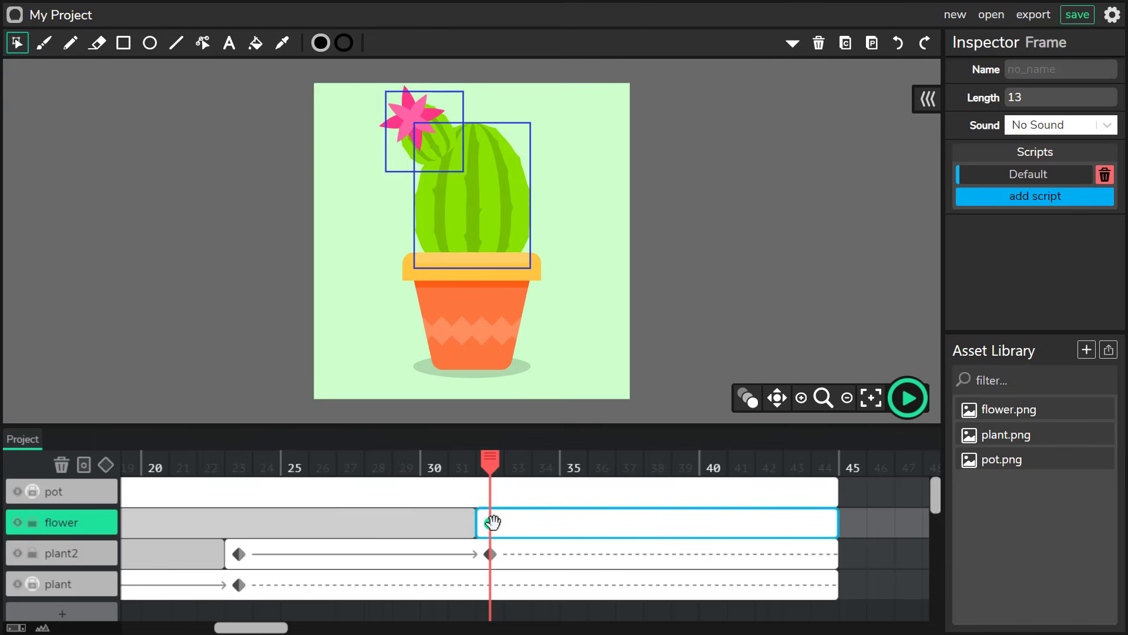
pyautogui.click(116, 468)
pyautogui.click(723, 529)
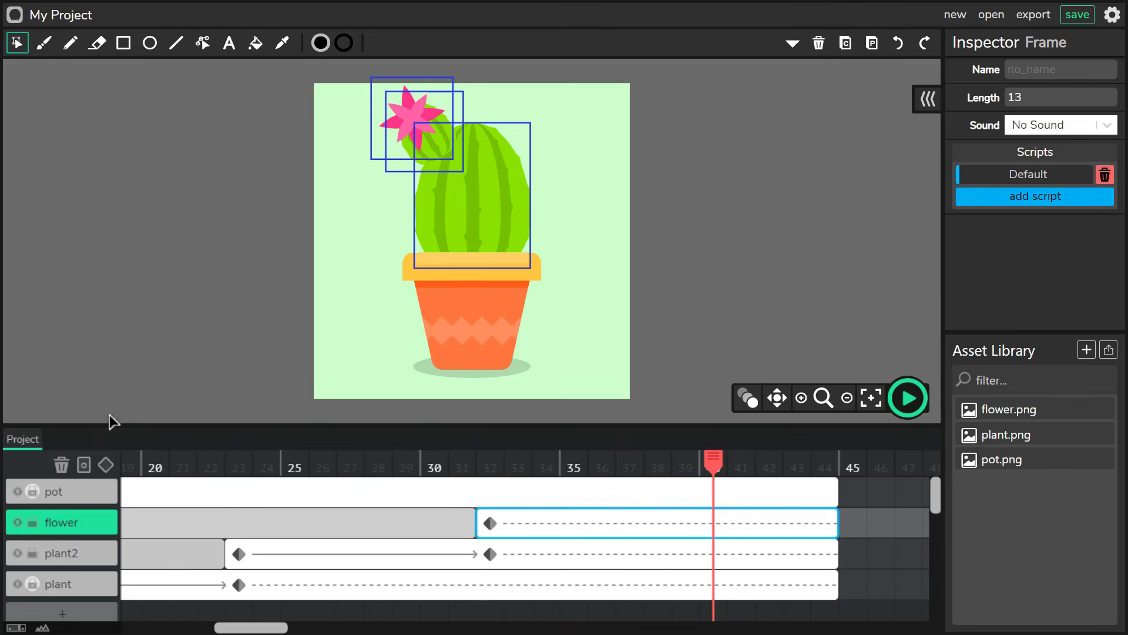
pyautogui.click(106, 464)
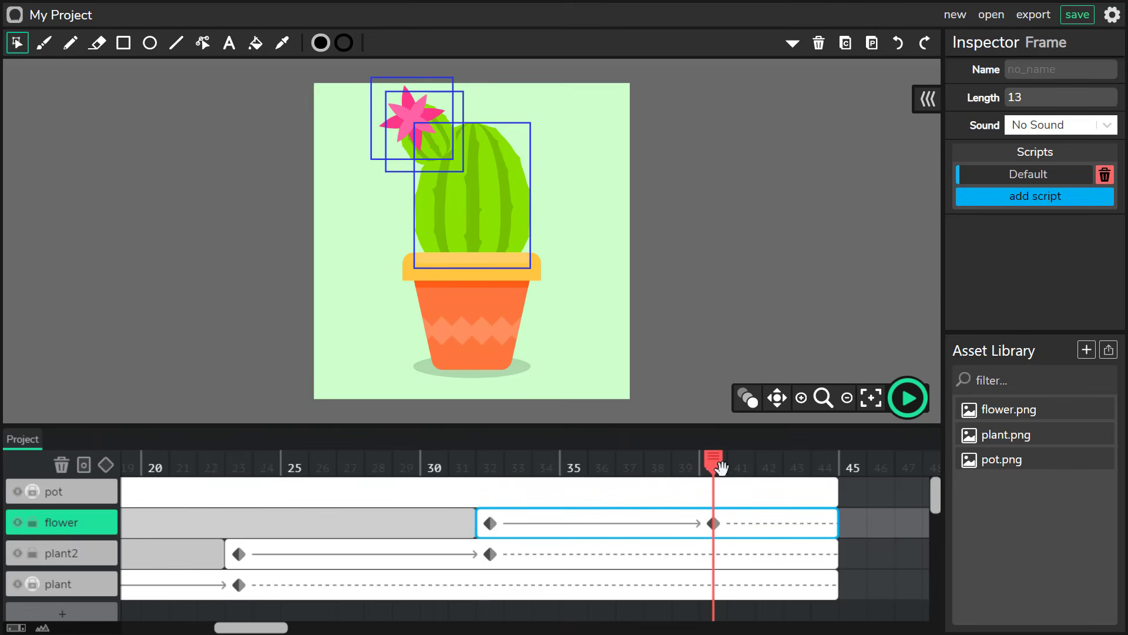
# Scale the flower down to about 0.12 at its frame 32 tween and set that tween's easing to out.
pyautogui.click(490, 523)
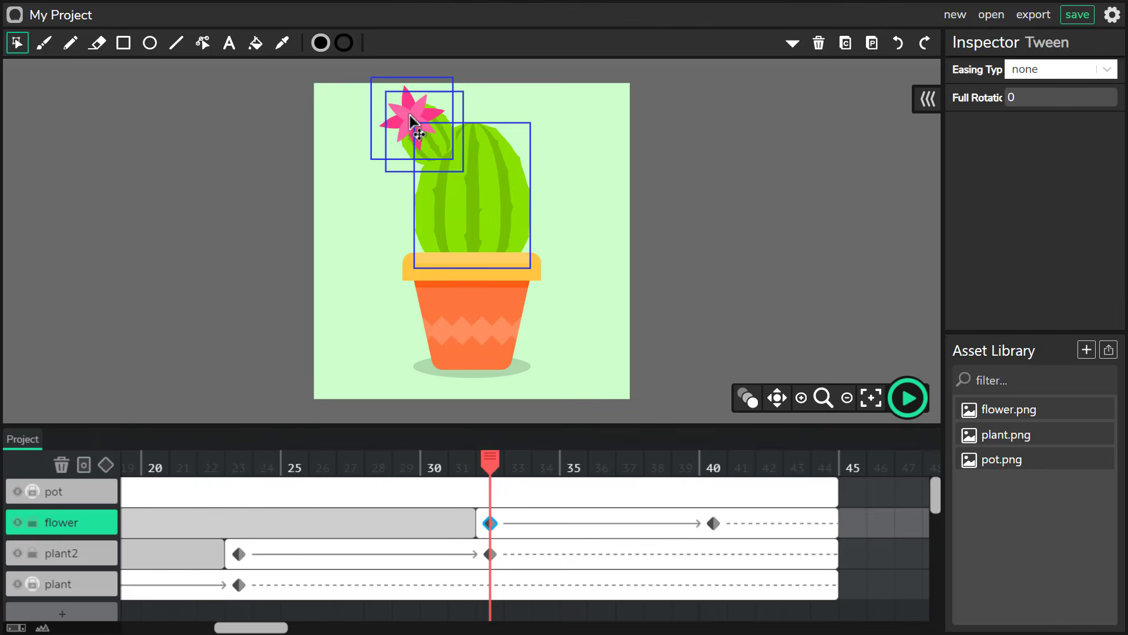
pyautogui.click(413, 121)
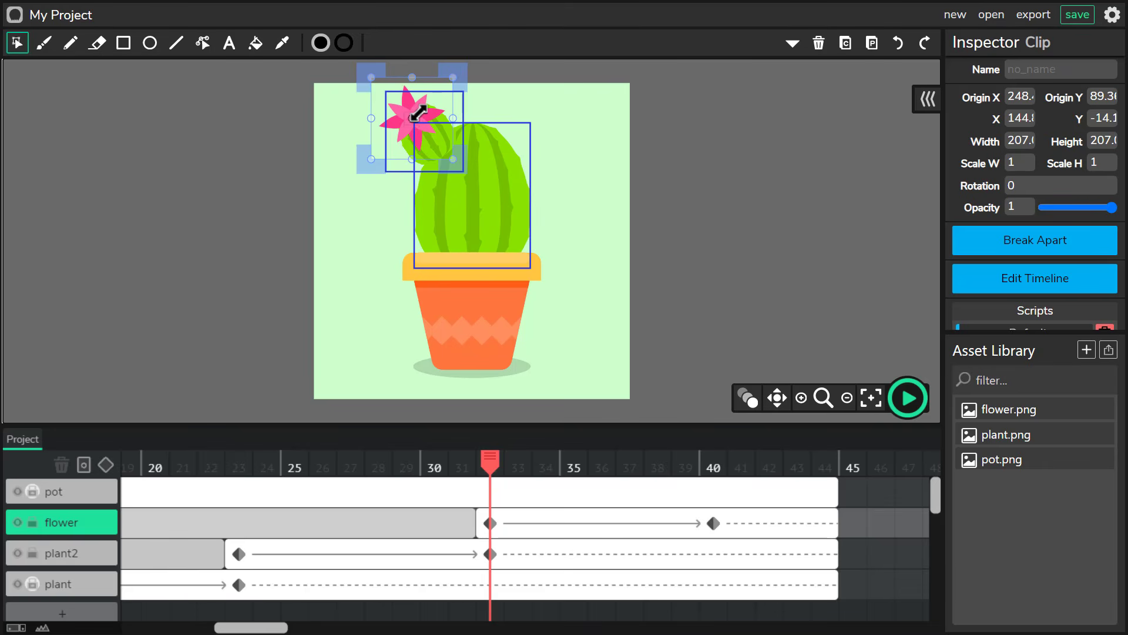
pyautogui.moveTo(418, 113); pyautogui.dragTo(413, 117)
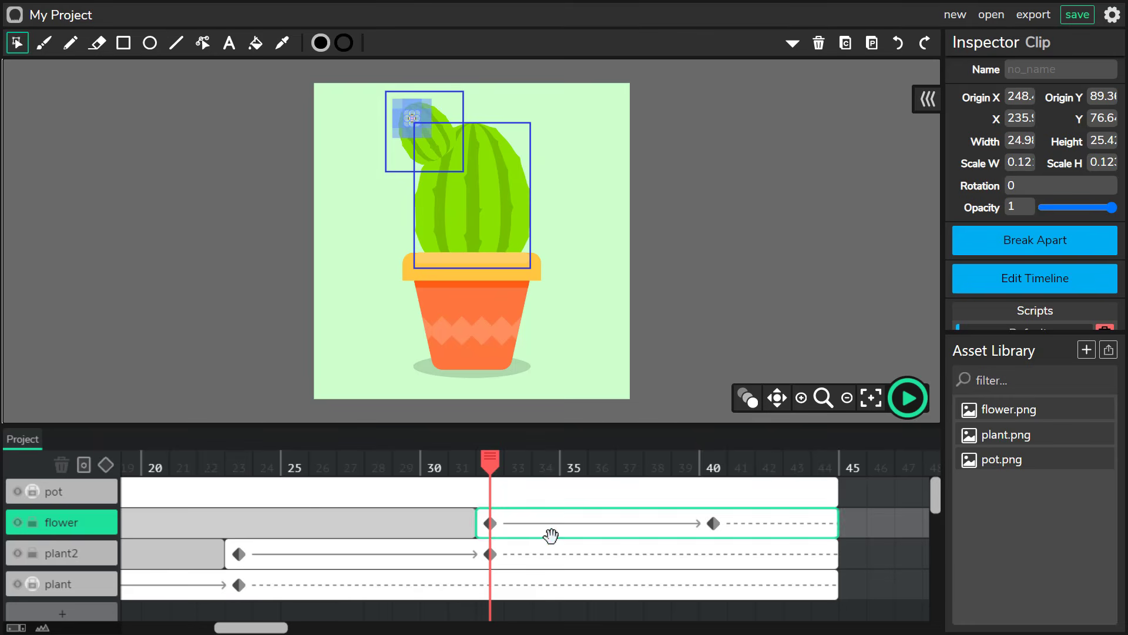
pyautogui.click(490, 523)
pyautogui.click(1092, 78)
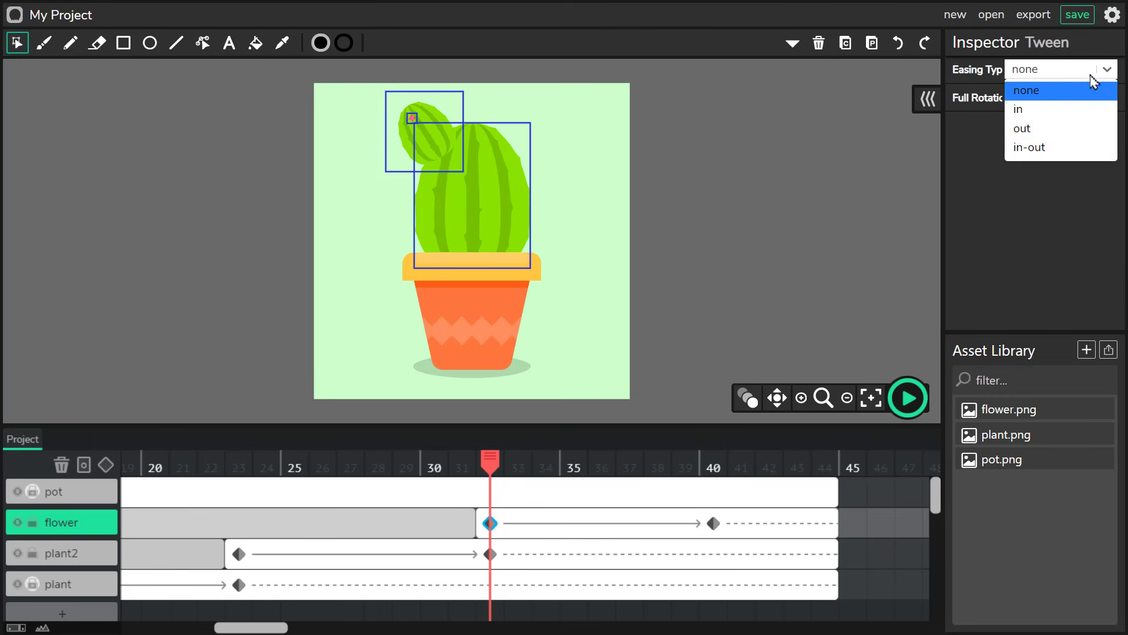
pyautogui.click(1063, 126)
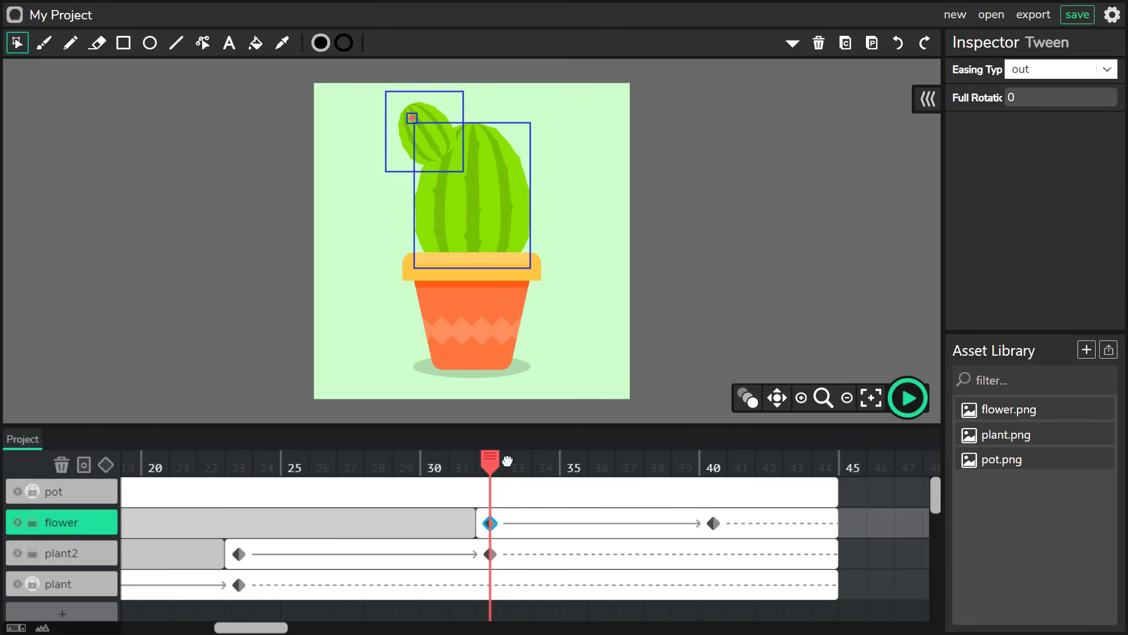
# Scrub through the flower's growth, play the whole animation from frame 1, and stop the playback.
pyautogui.moveTo(507, 460); pyautogui.dragTo(842, 490)
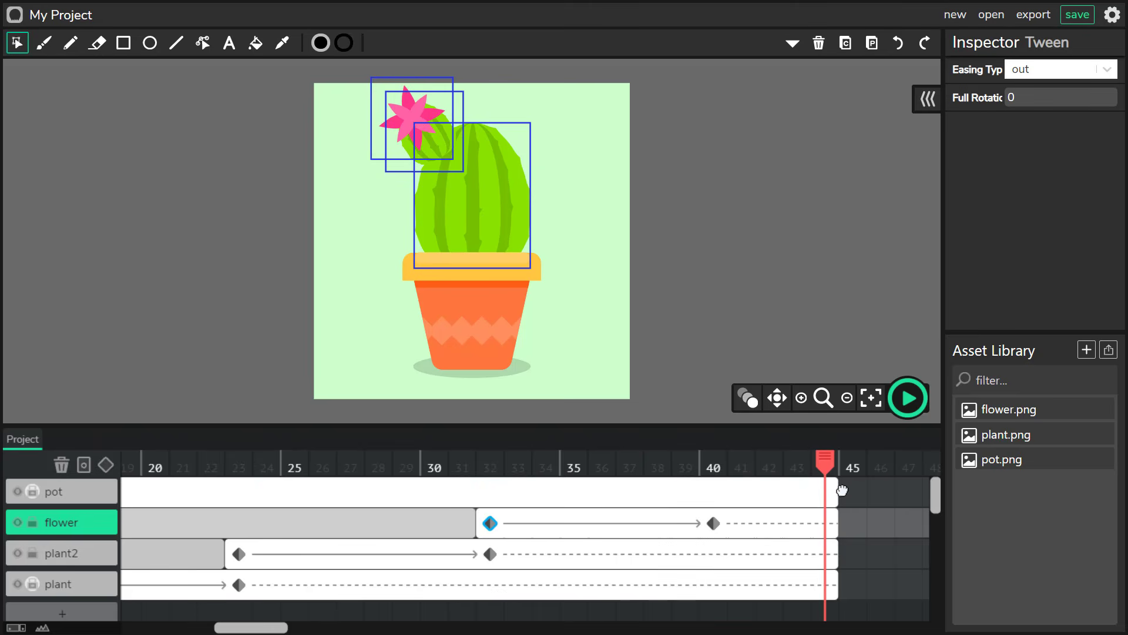
pyautogui.click(452, 453)
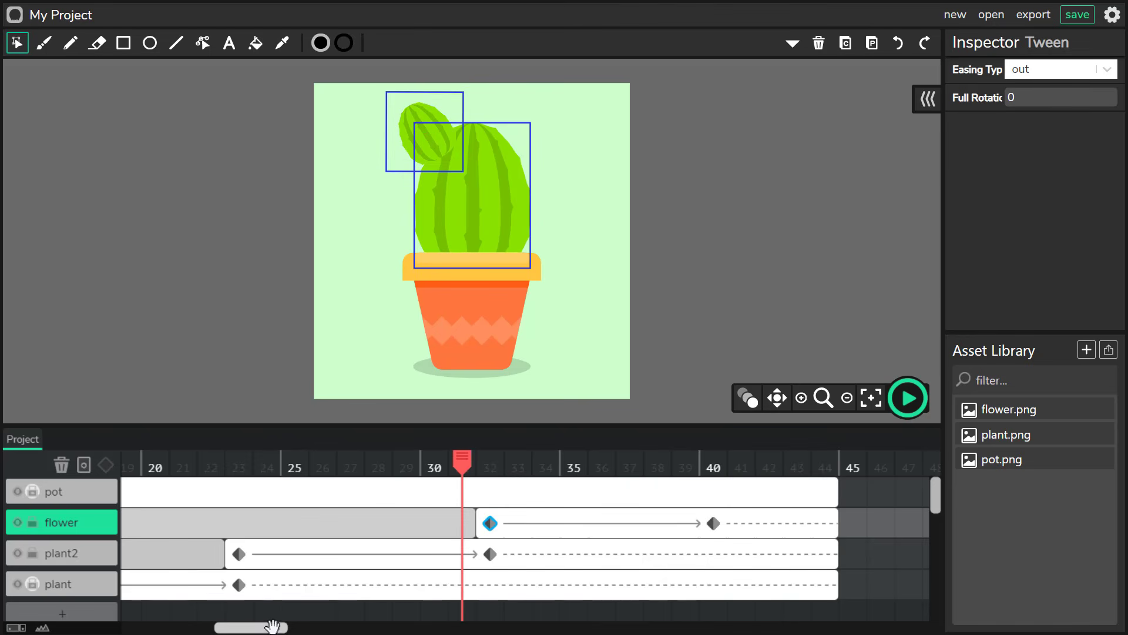
pyautogui.moveTo(265, 627); pyautogui.dragTo(171, 626)
pyautogui.click(136, 455)
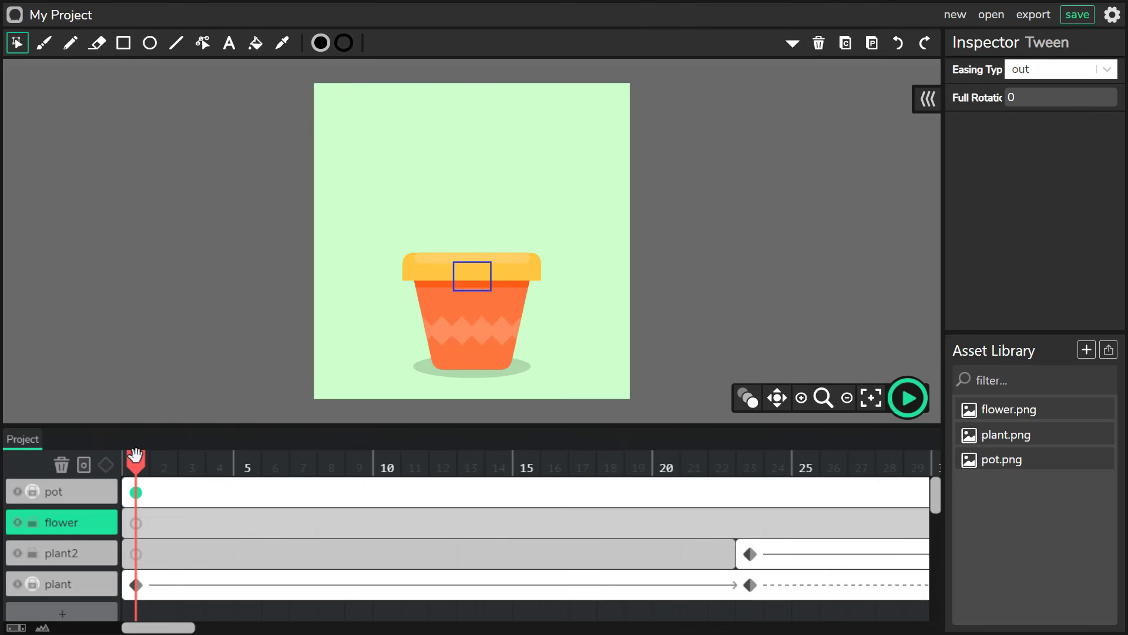
pyautogui.click(907, 398)
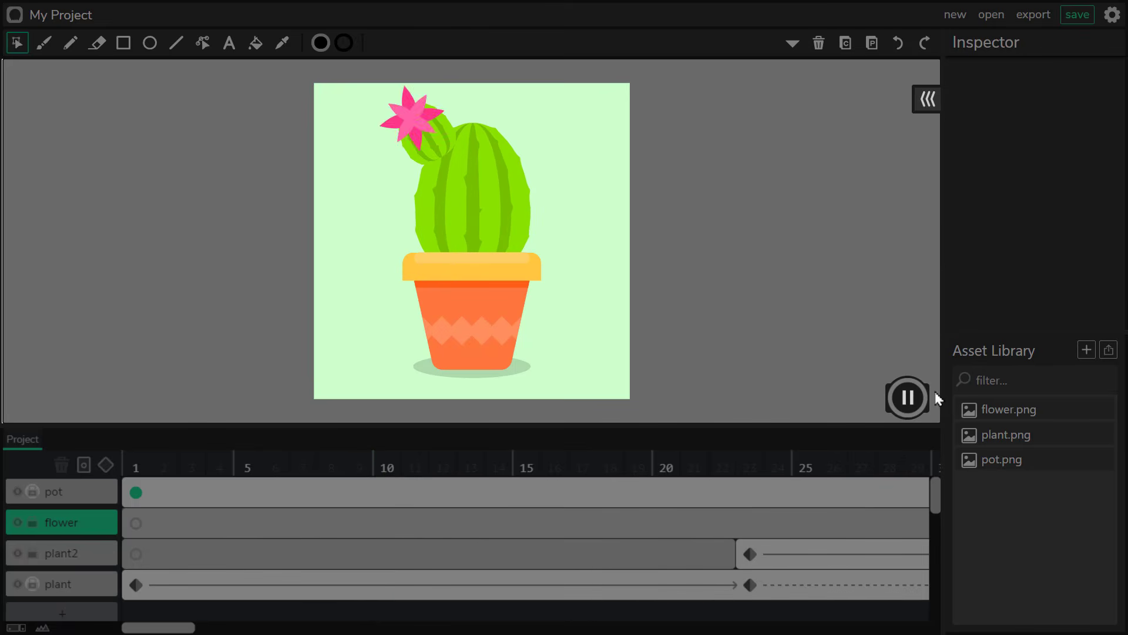
pyautogui.click(918, 406)
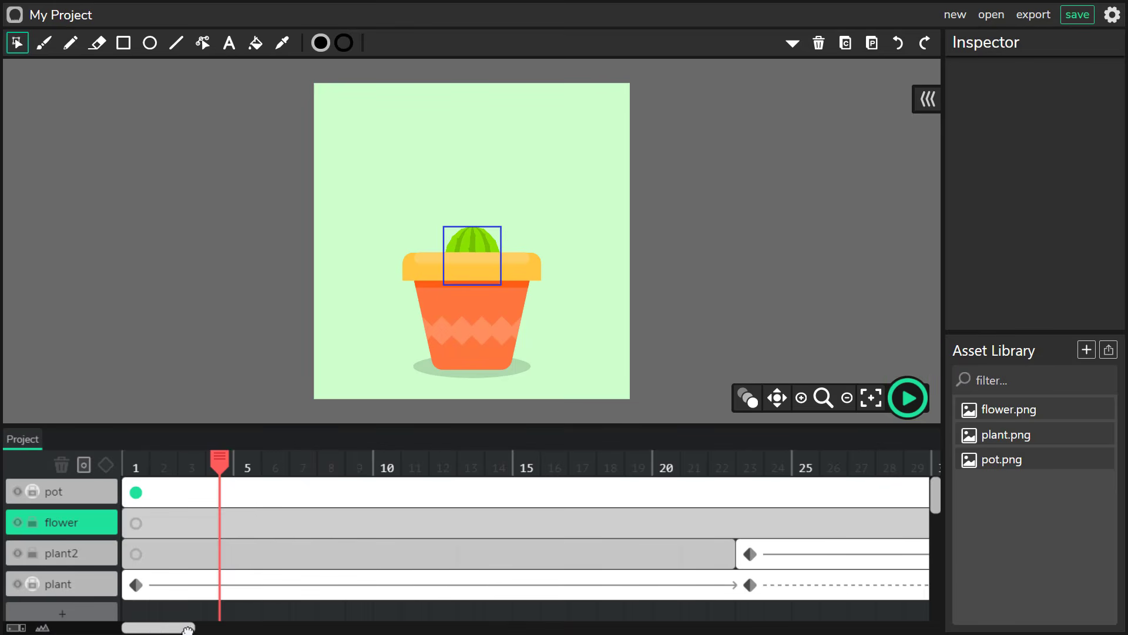
pyautogui.moveTo(188, 629); pyautogui.dragTo(279, 627)
pyautogui.click(228, 554)
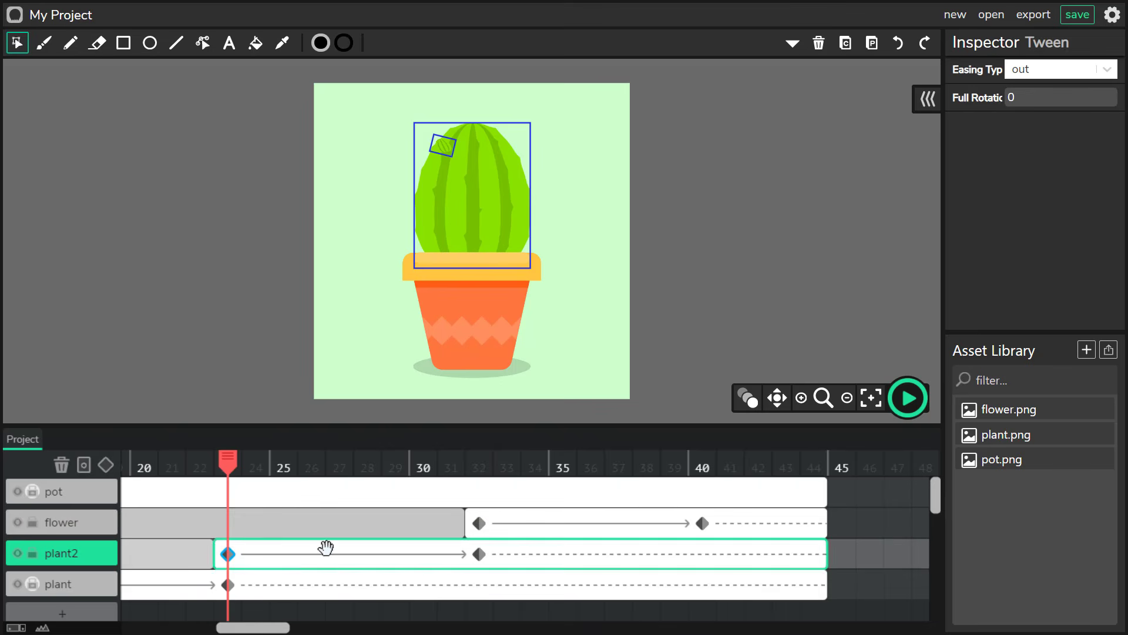
pyautogui.moveTo(275, 625); pyautogui.dragTo(242, 626)
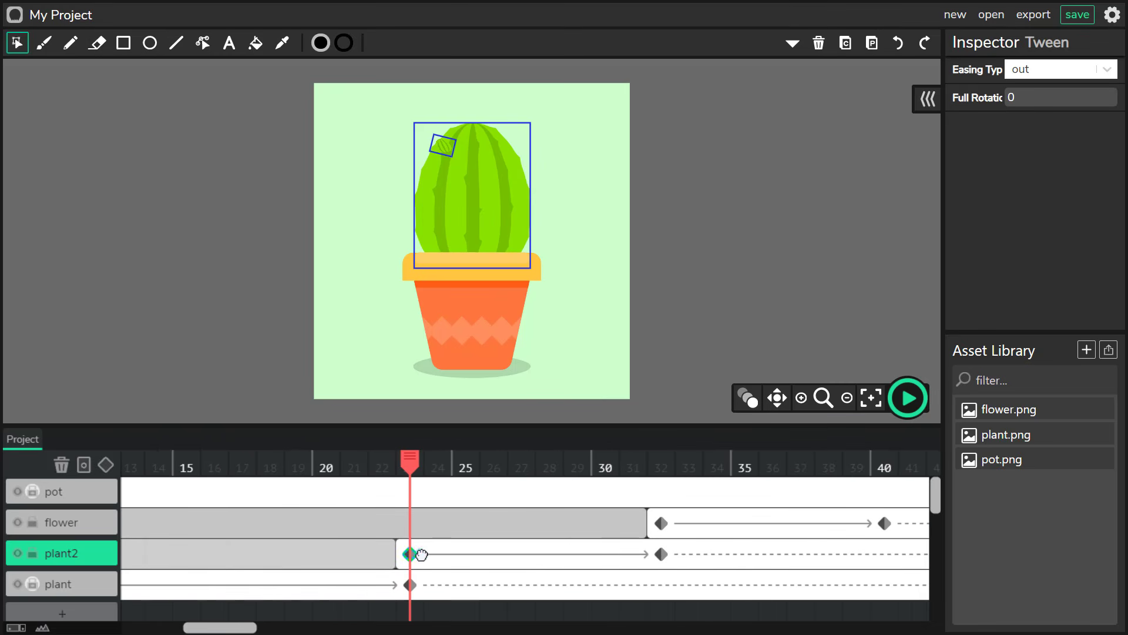
pyautogui.moveTo(317, 553); pyautogui.dragTo(318, 550)
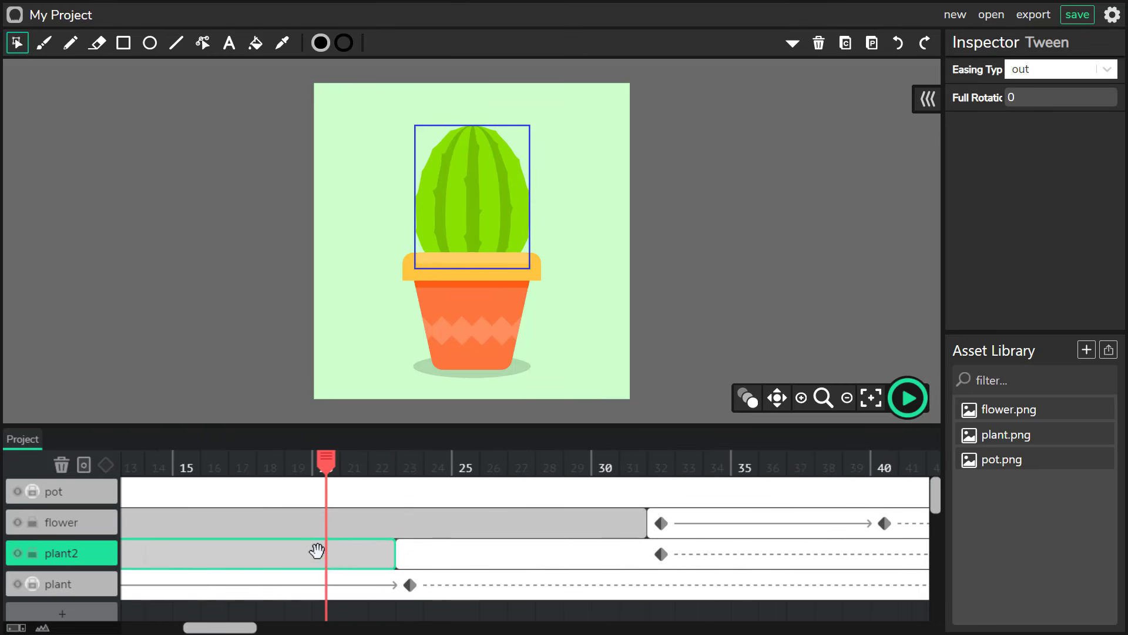
pyautogui.click(411, 557)
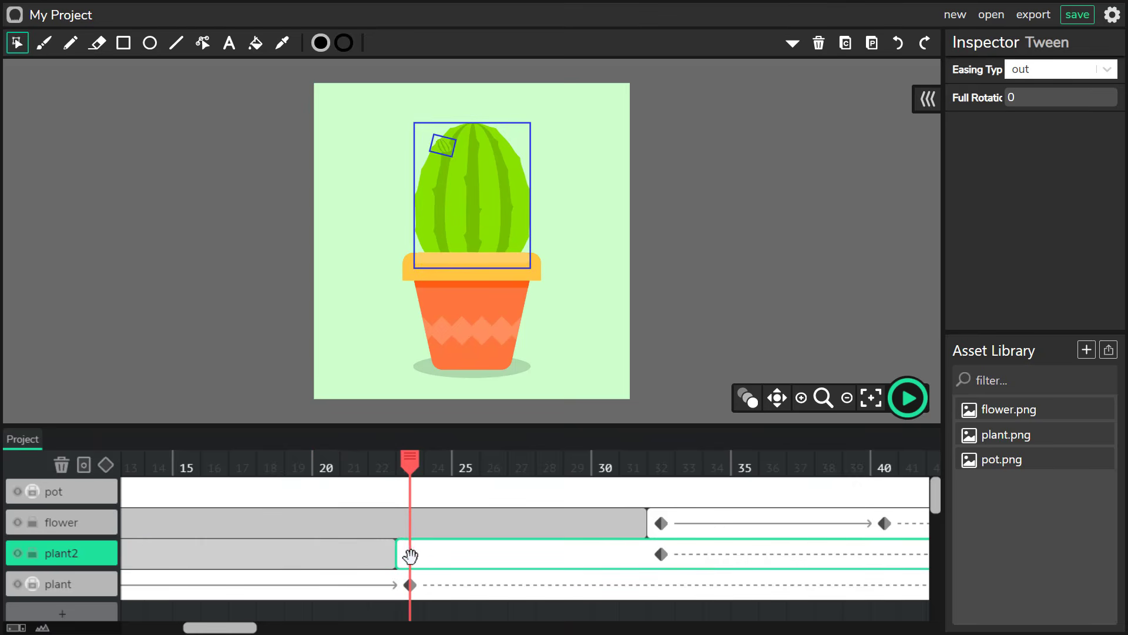
pyautogui.click(432, 553)
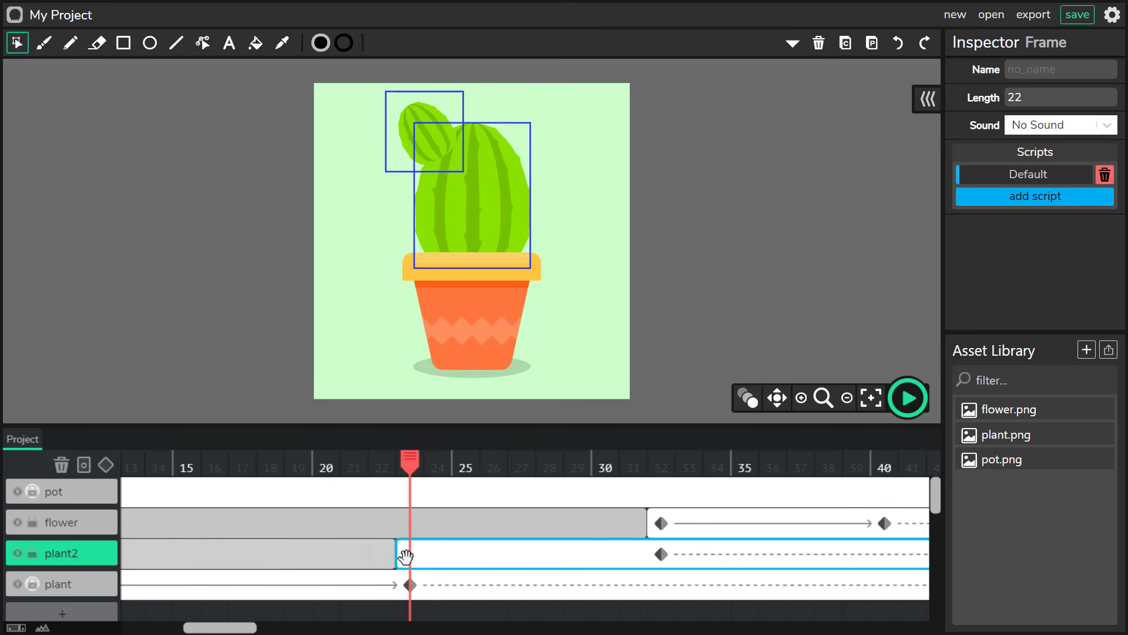
pyautogui.click(903, 46)
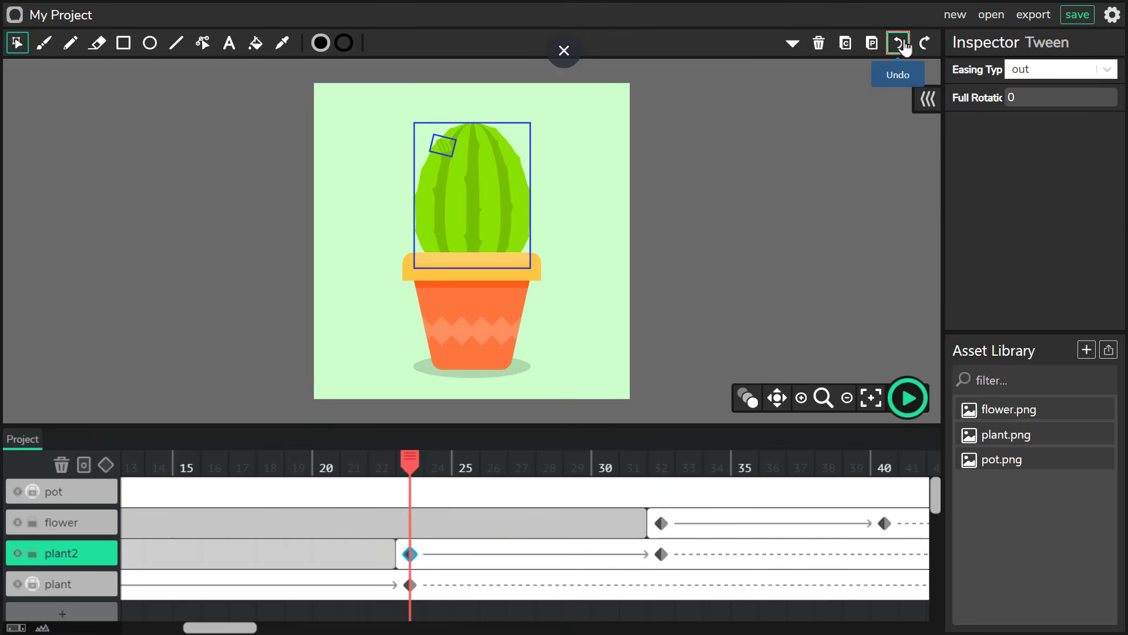
# Extend the start of plant2's growth frame back to frame 21 for a length of 24, and scrub through it.
pyautogui.click(390, 551)
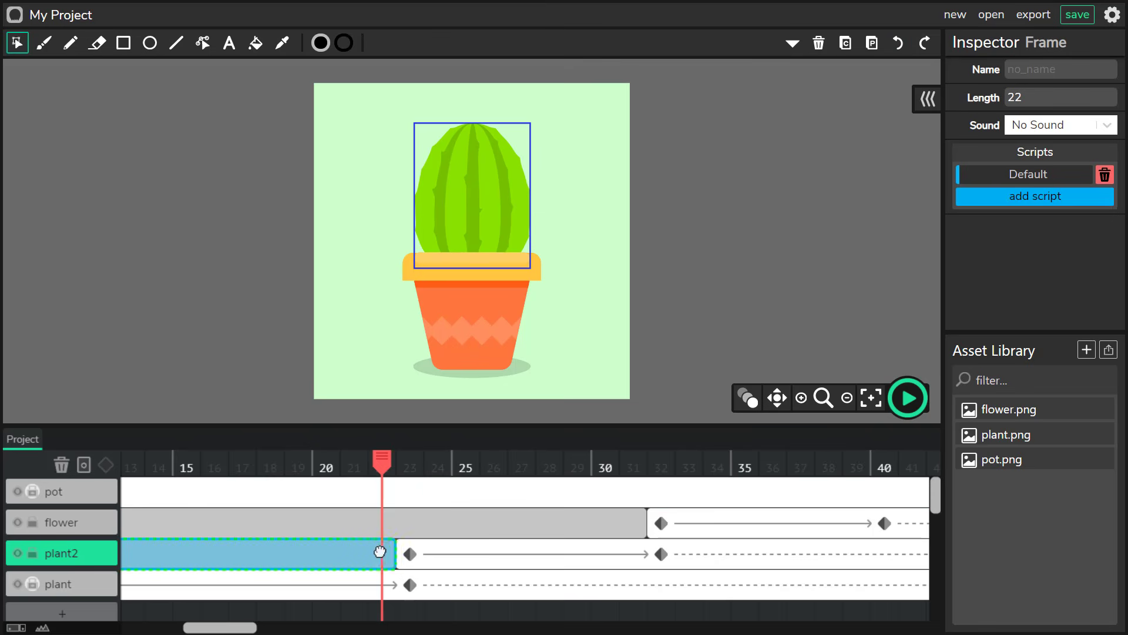
pyautogui.moveTo(327, 551); pyautogui.dragTo(333, 551)
pyautogui.moveTo(400, 552); pyautogui.dragTo(339, 550)
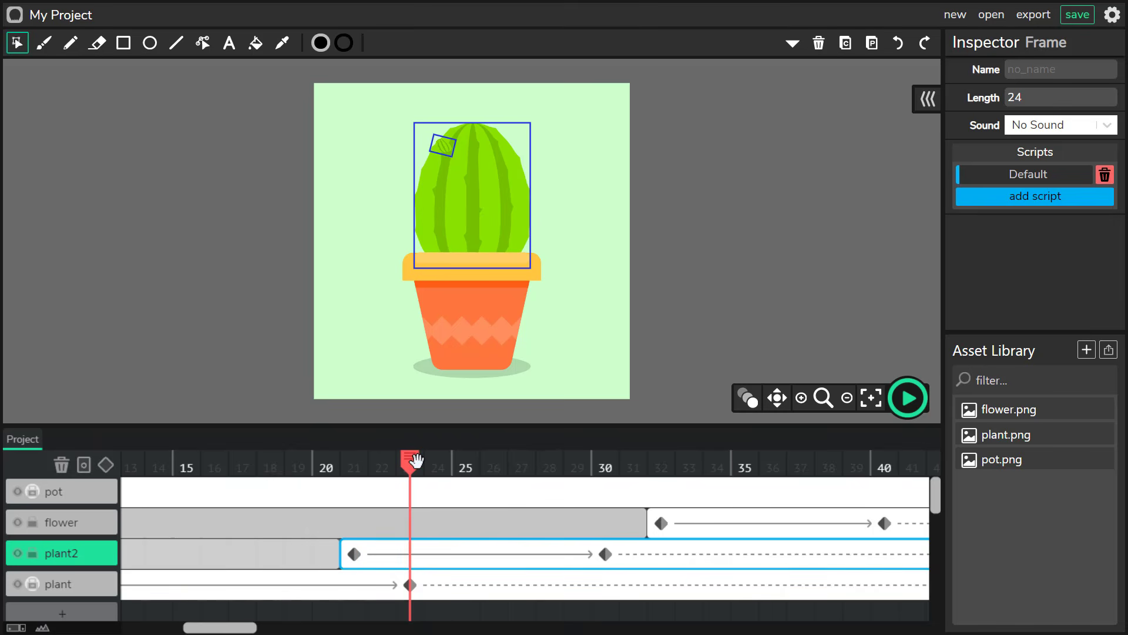
pyautogui.moveTo(416, 460); pyautogui.dragTo(667, 519)
pyautogui.click(373, 476)
# Move plant2's second tween to frame 32 and scrub through to the flower's full growth at frame 40.
pyautogui.click(605, 554)
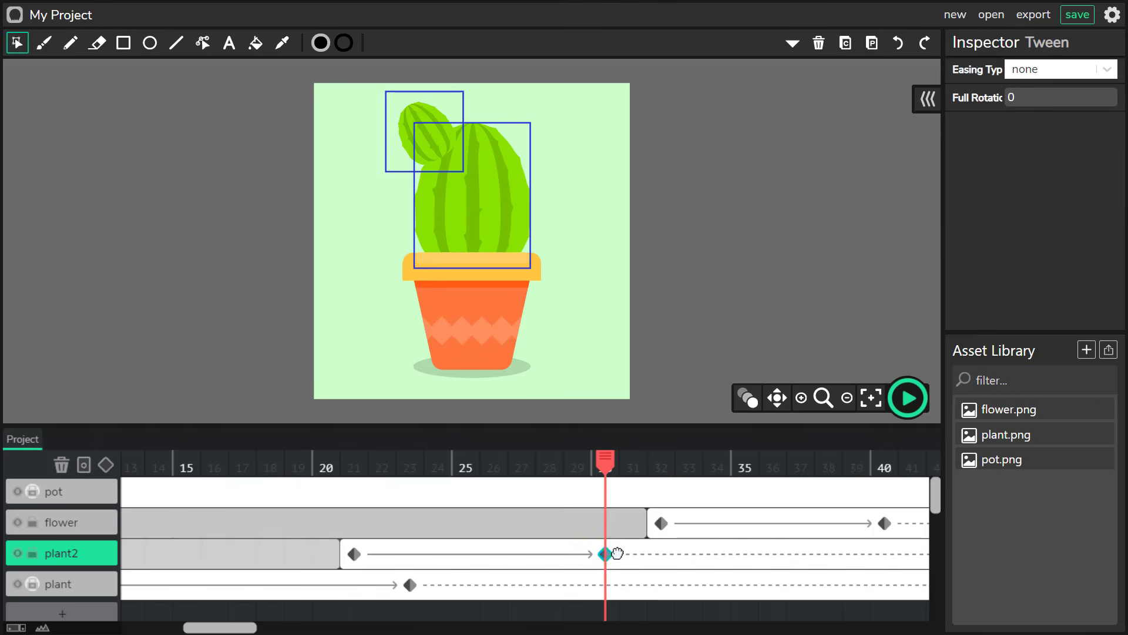
pyautogui.moveTo(662, 555); pyautogui.dragTo(662, 554)
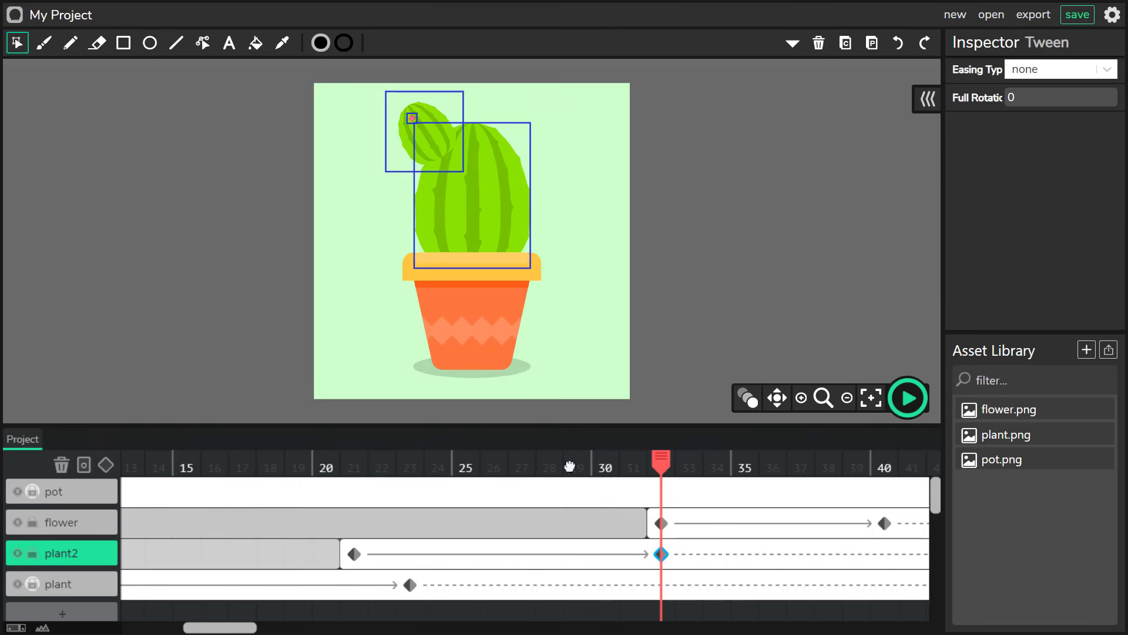
pyautogui.moveTo(571, 466); pyautogui.dragTo(884, 523)
# Extend the frames of the pot, flower, plant2 and plant layers to end at frame 49.
pyautogui.moveTo(240, 627); pyautogui.dragTo(346, 627)
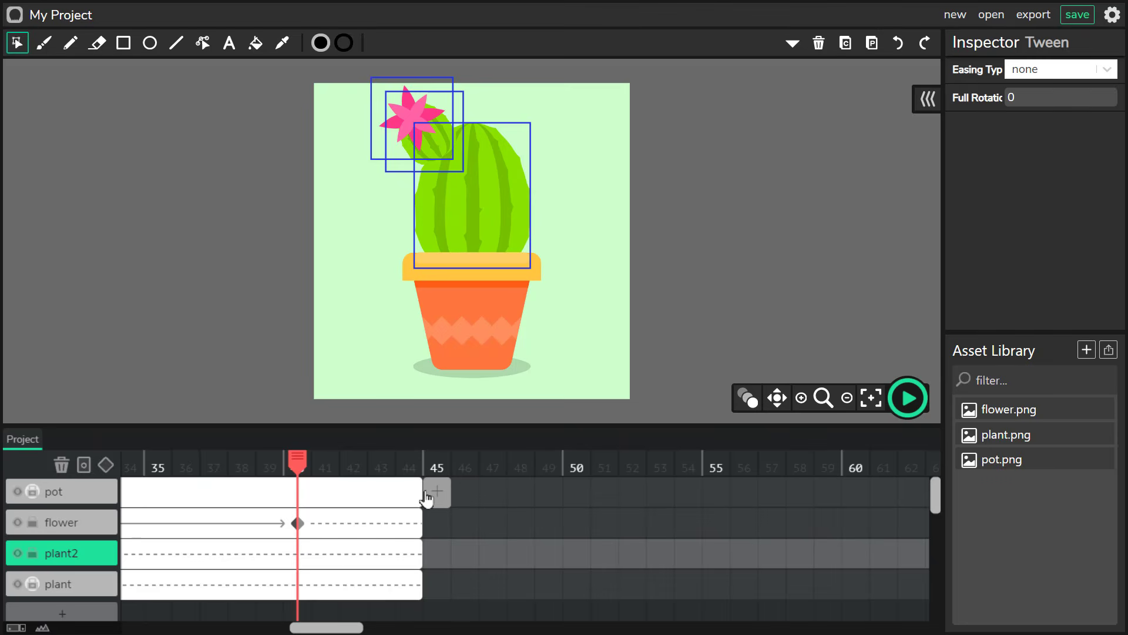
pyautogui.moveTo(423, 493); pyautogui.dragTo(559, 491)
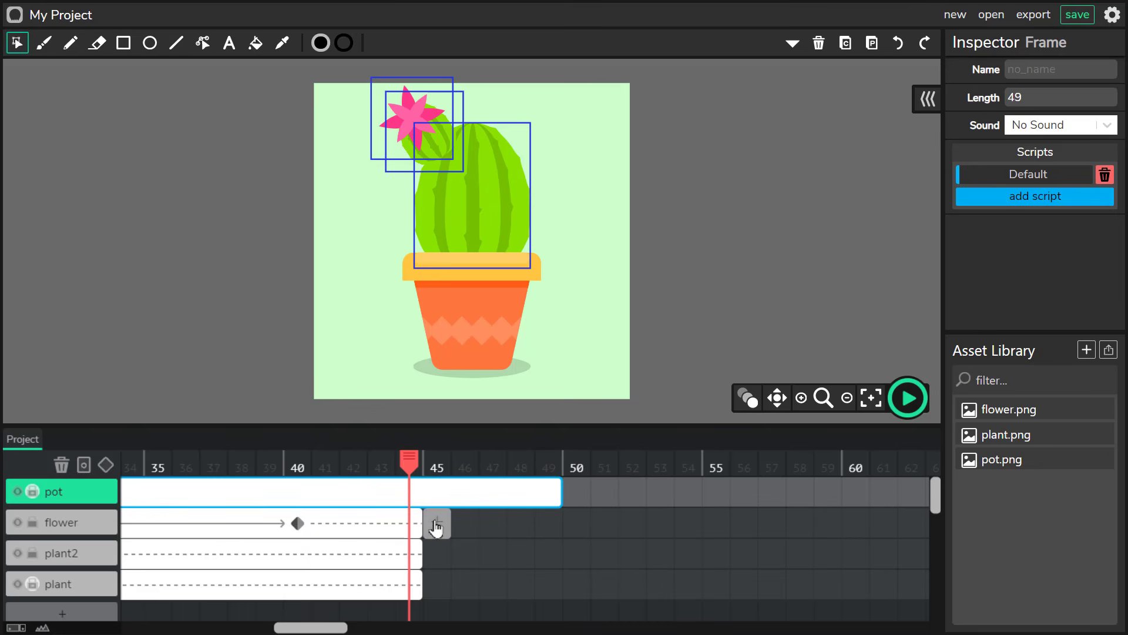
pyautogui.moveTo(422, 517); pyautogui.dragTo(561, 522)
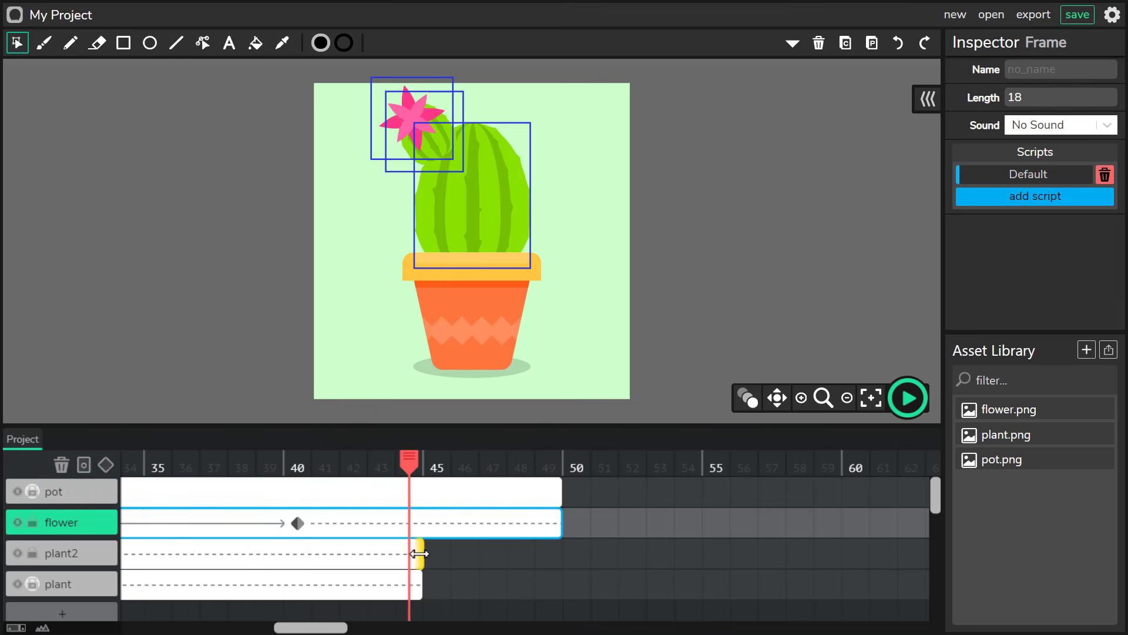
pyautogui.click(418, 552)
pyautogui.moveTo(421, 552); pyautogui.dragTo(562, 552)
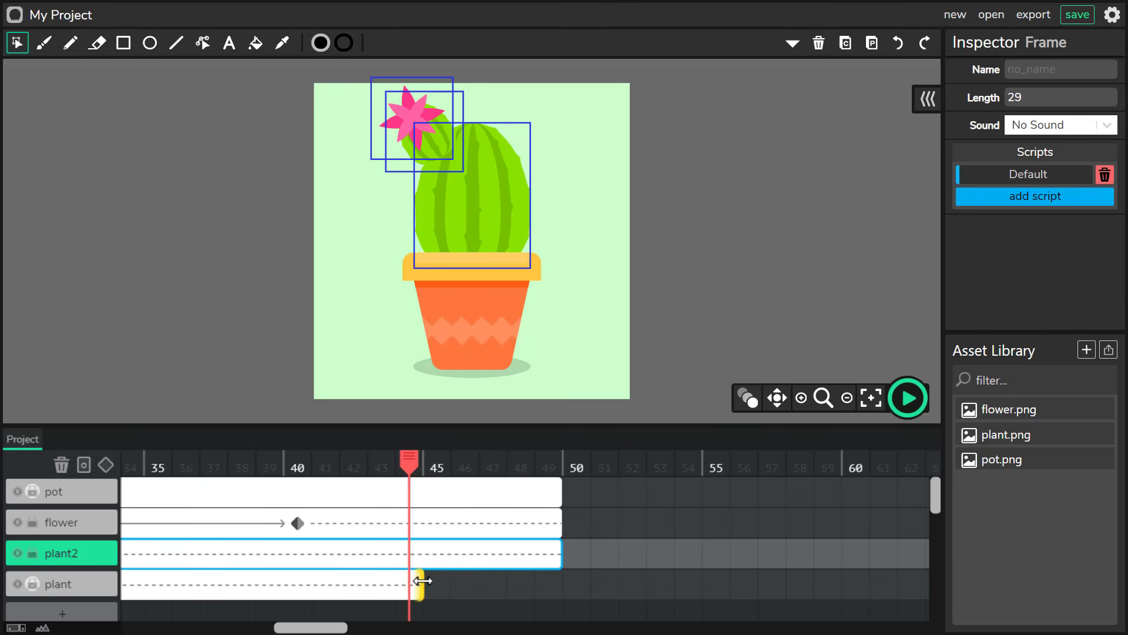
pyautogui.moveTo(421, 585); pyautogui.dragTo(561, 580)
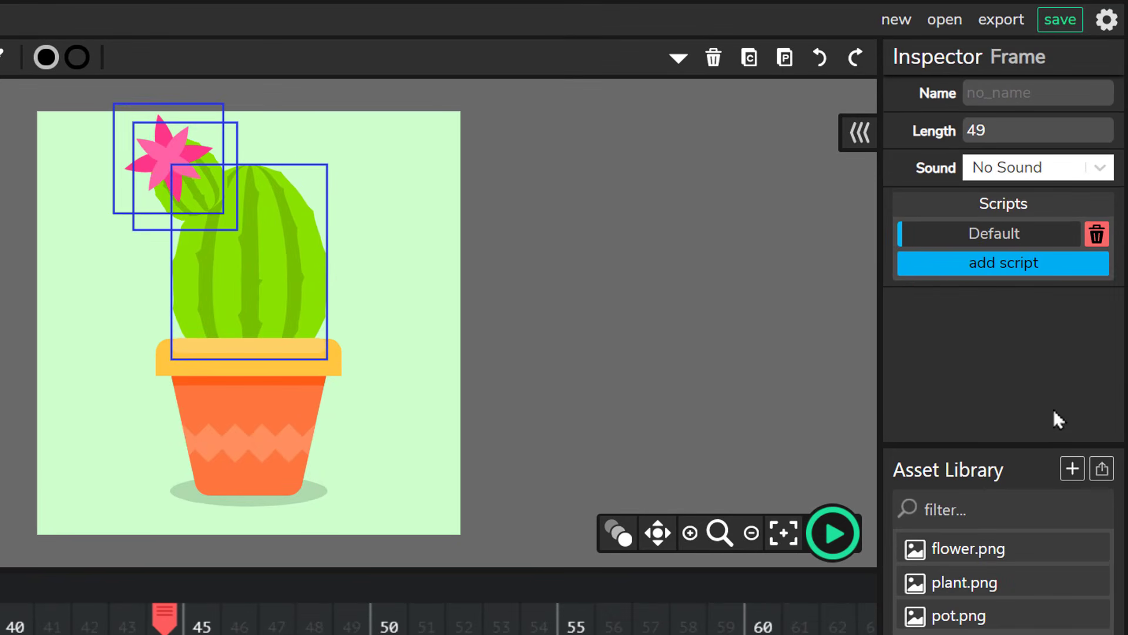
# Export the project as an animated GIF under the name My Project and open the downloaded file.
pyautogui.click(998, 23)
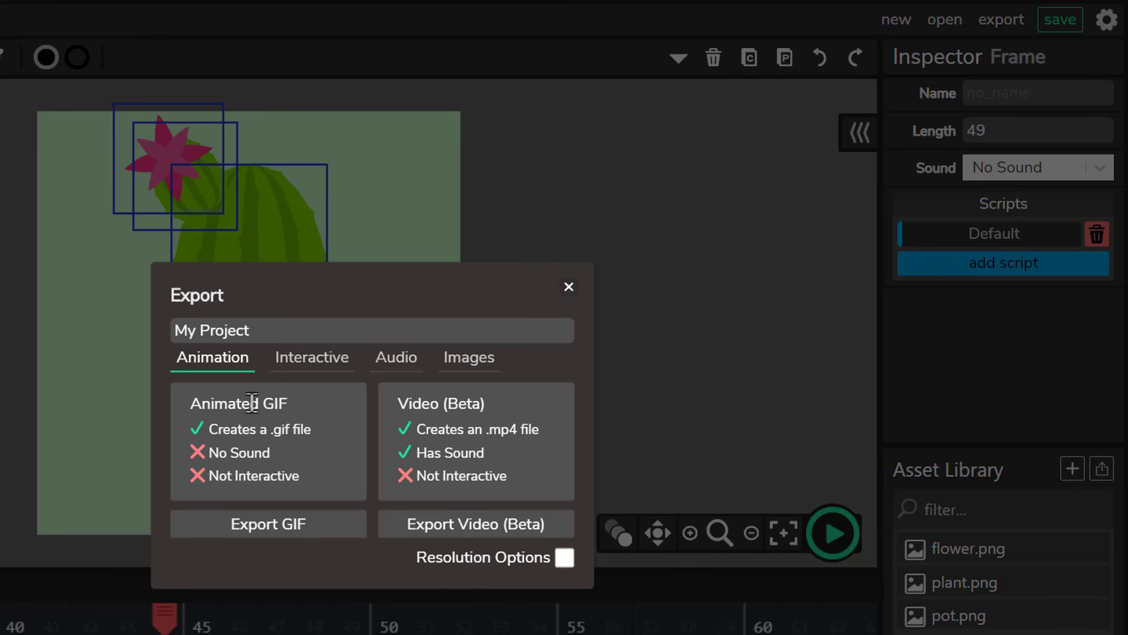
pyautogui.click(240, 527)
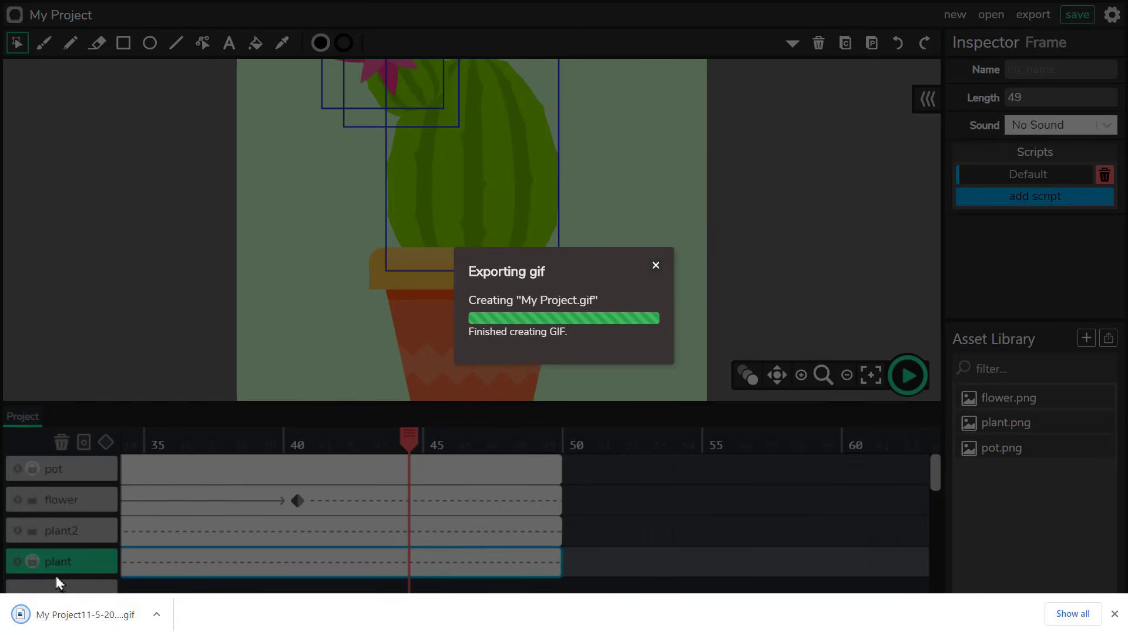
pyautogui.click(94, 614)
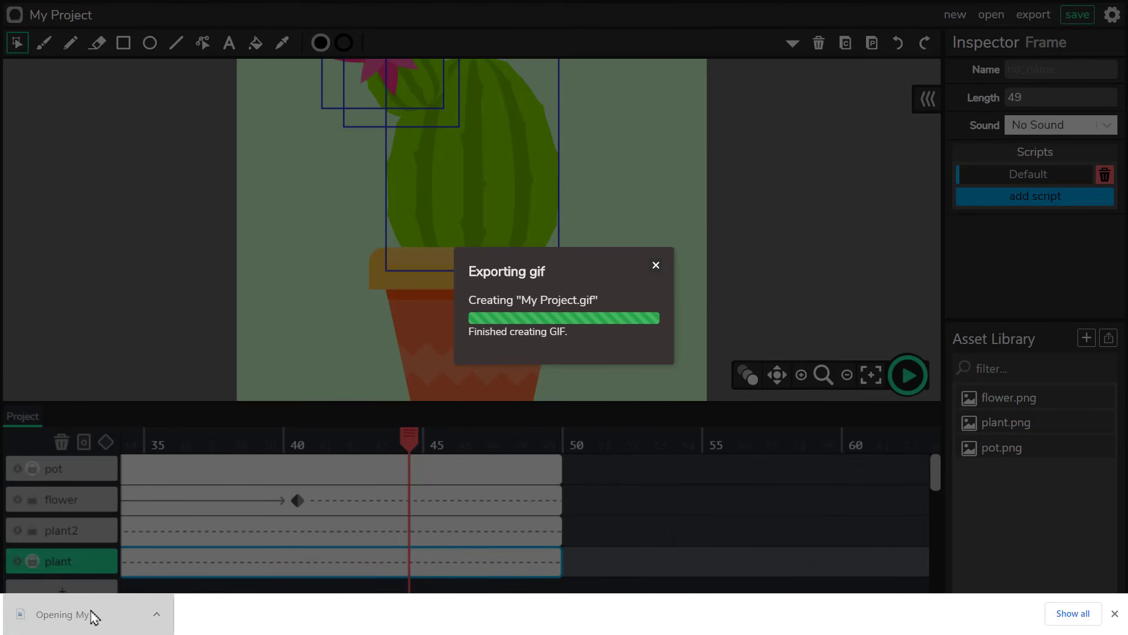